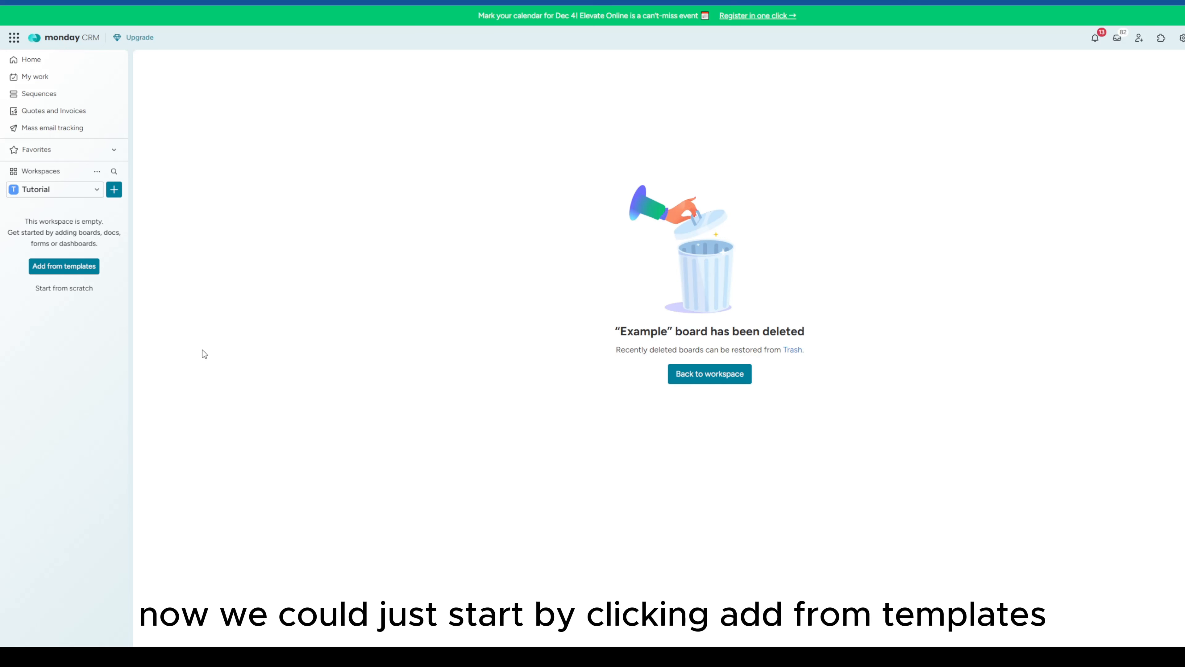
Step: Browse the template center's Project Management, Sales & CRM, Freelancers, Software Development and Manufacturing categories, and close it without choosing a template
click(72, 270)
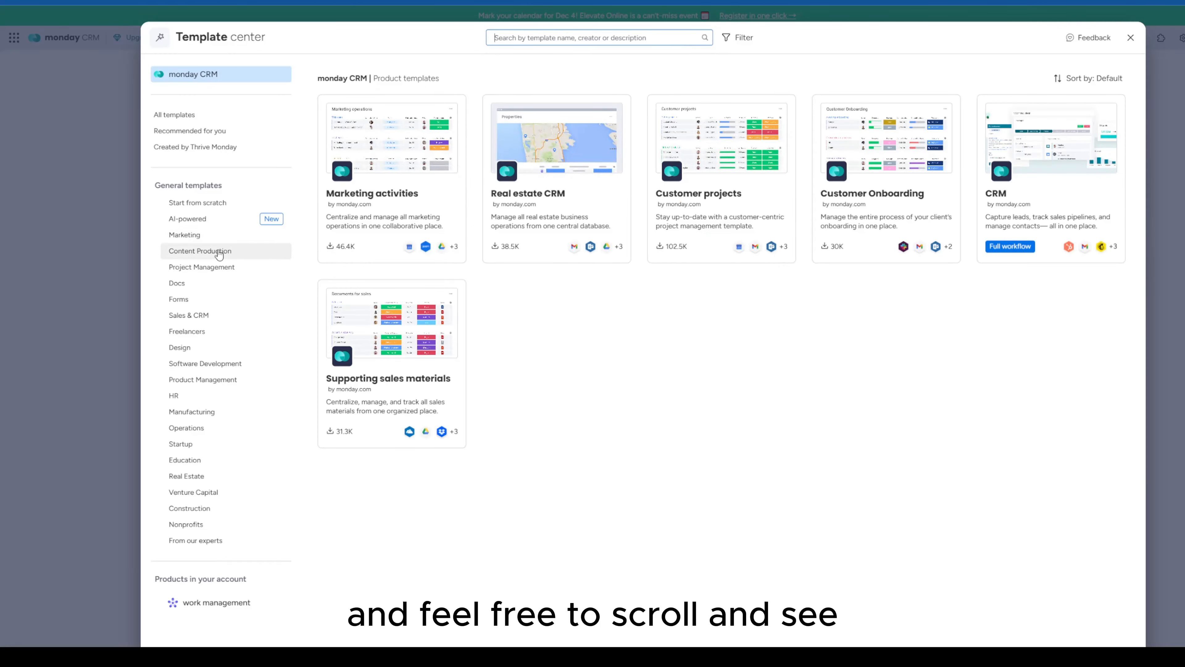
click(210, 267)
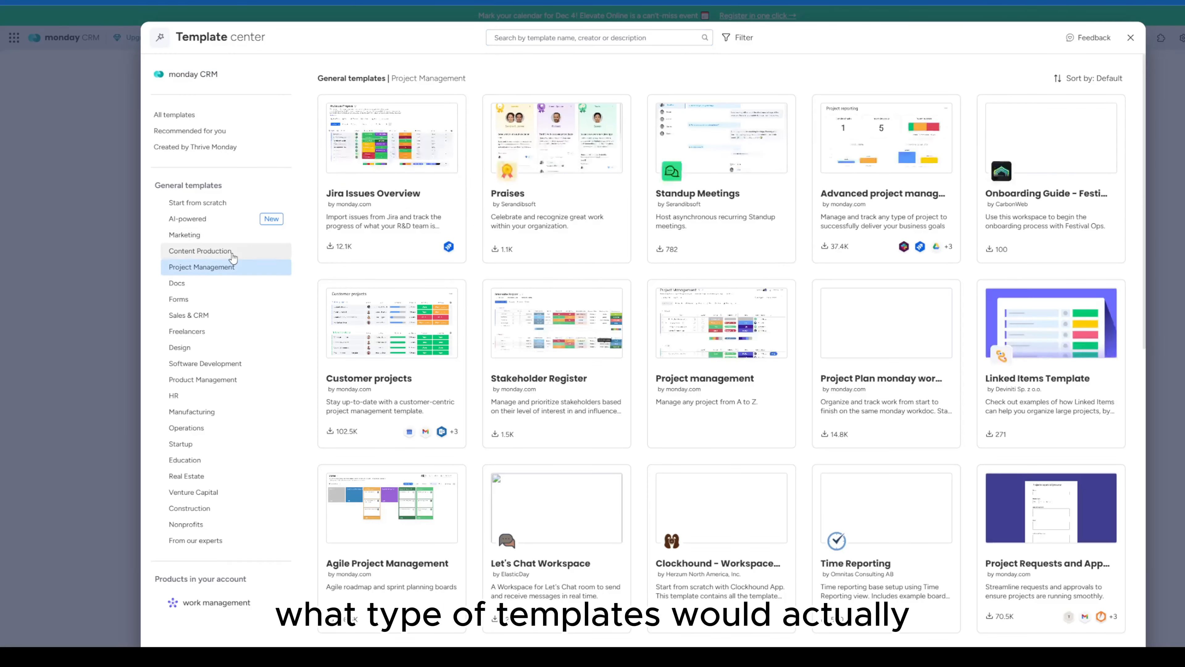
click(189, 315)
click(186, 331)
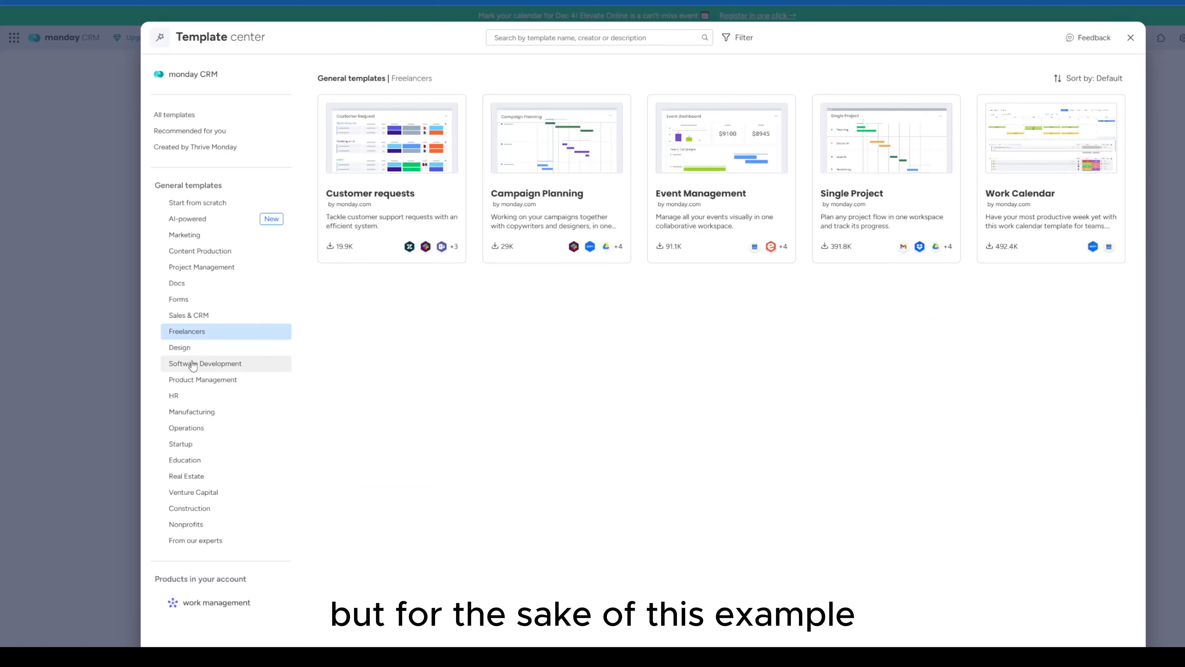
click(193, 364)
click(193, 411)
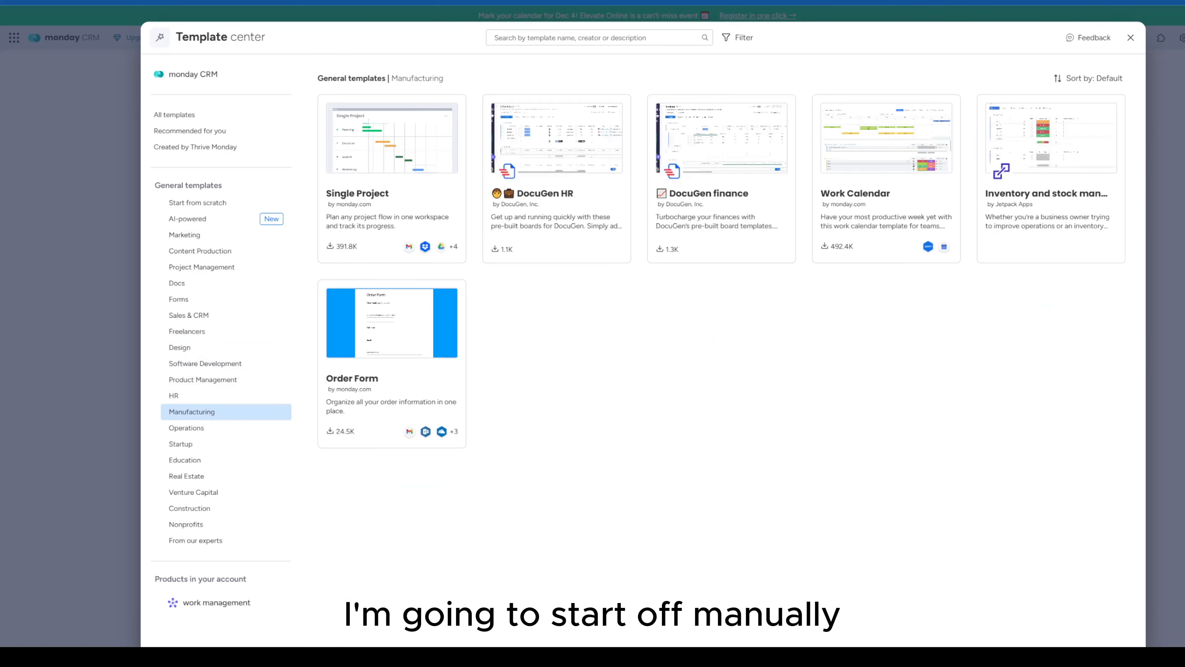
click(1132, 39)
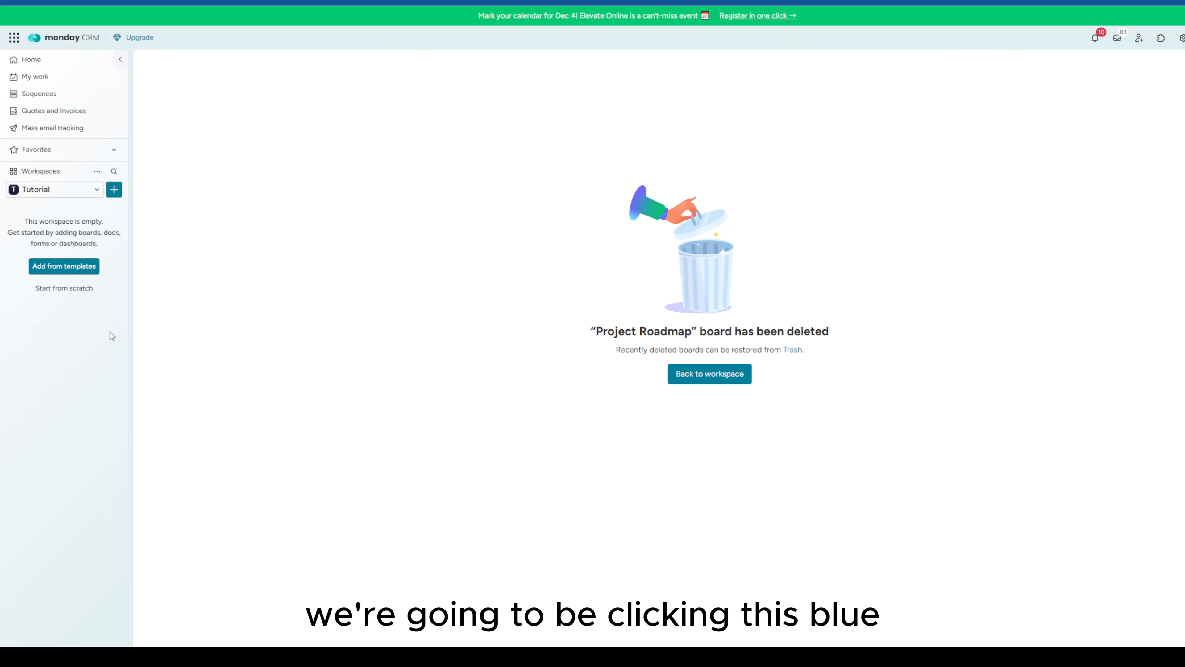
Step: Create a new board named Product Launch in the Tutorial workspace, with Main privacy and Items as what it manages
click(114, 192)
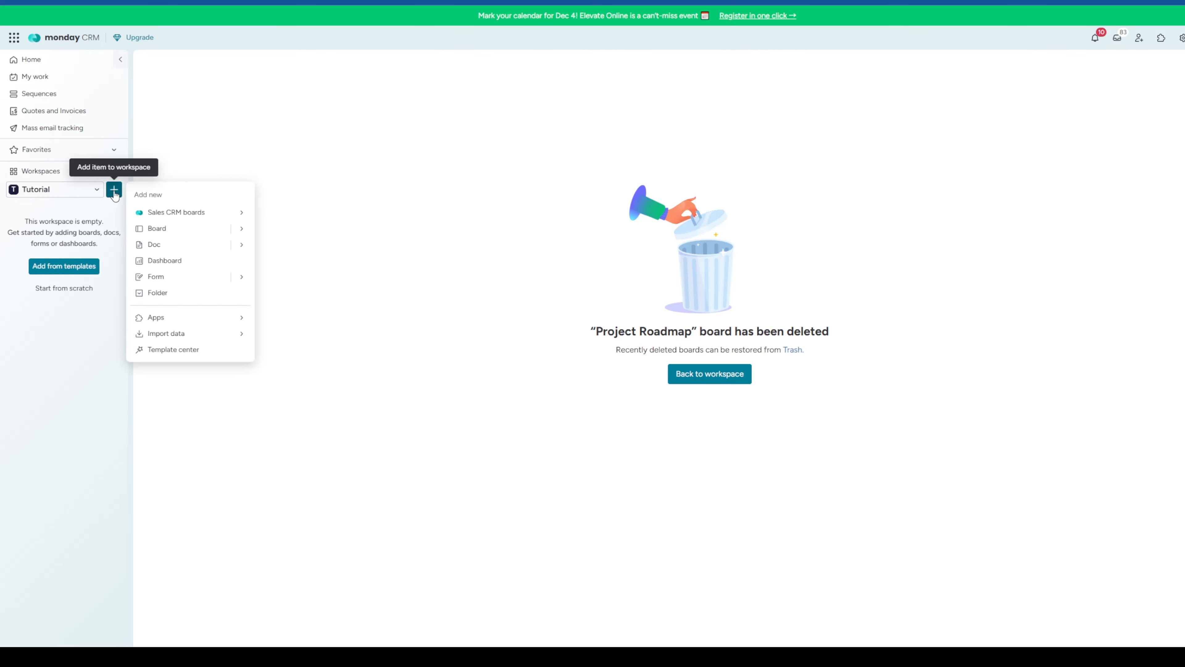
click(180, 232)
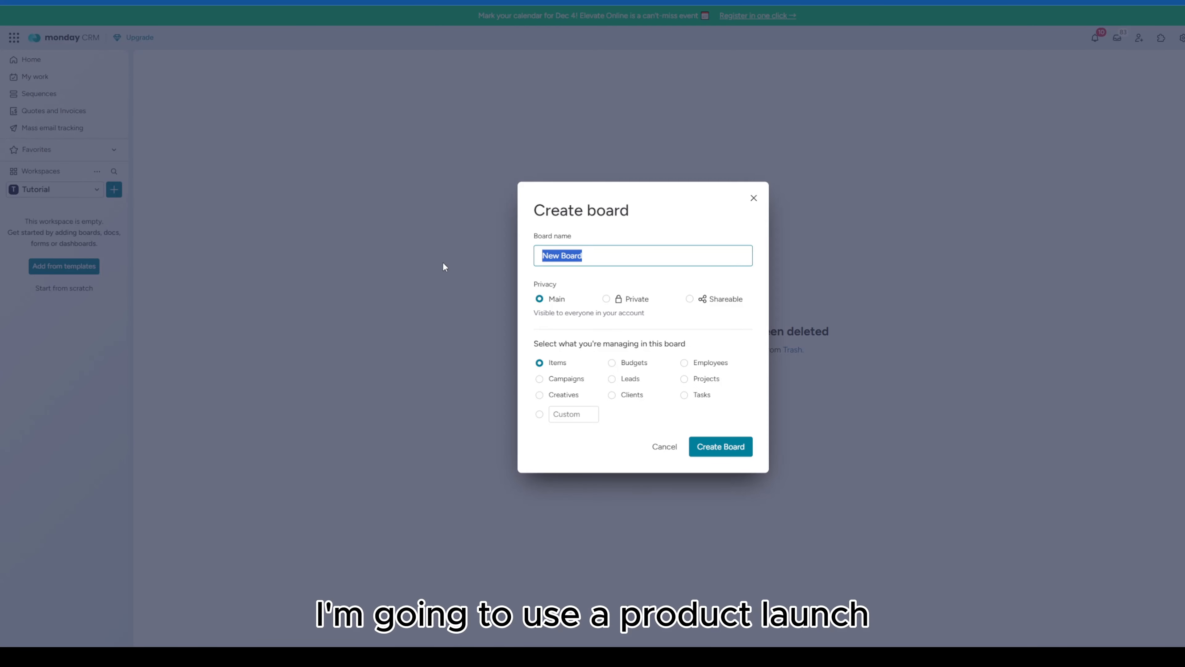
text(Produc)
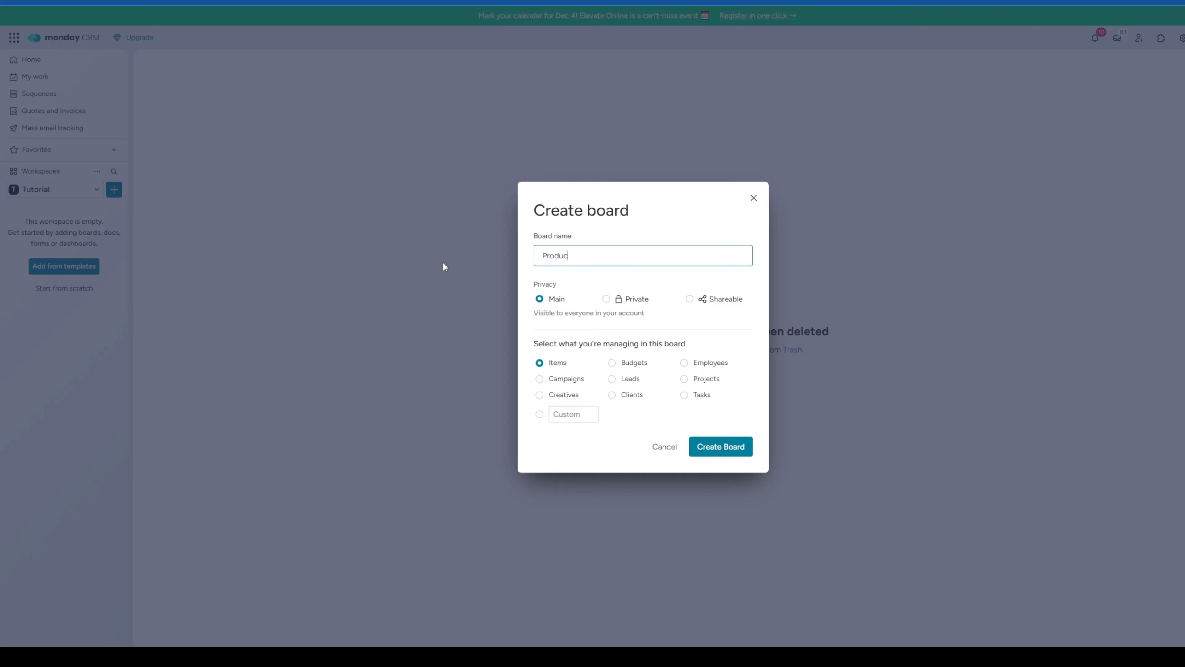
text(t Launch)
mouse_move(608, 256)
mouse_down()
mouse_move(539, 257)
mouse_move(612, 255)
mouse_up()
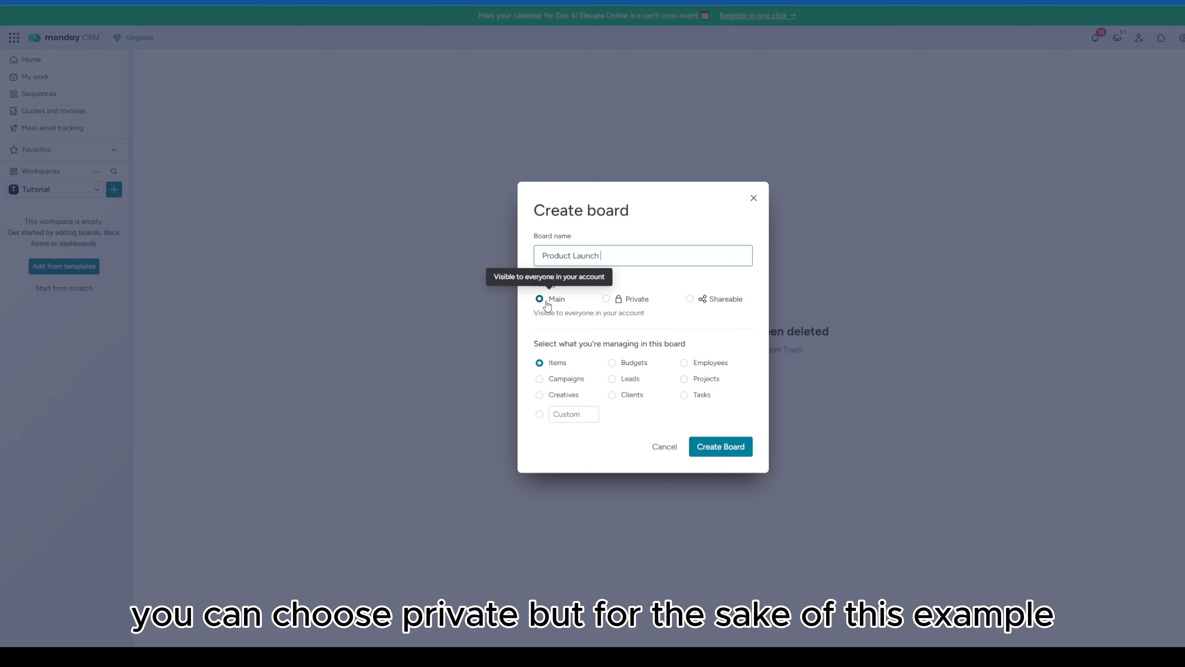
click(719, 447)
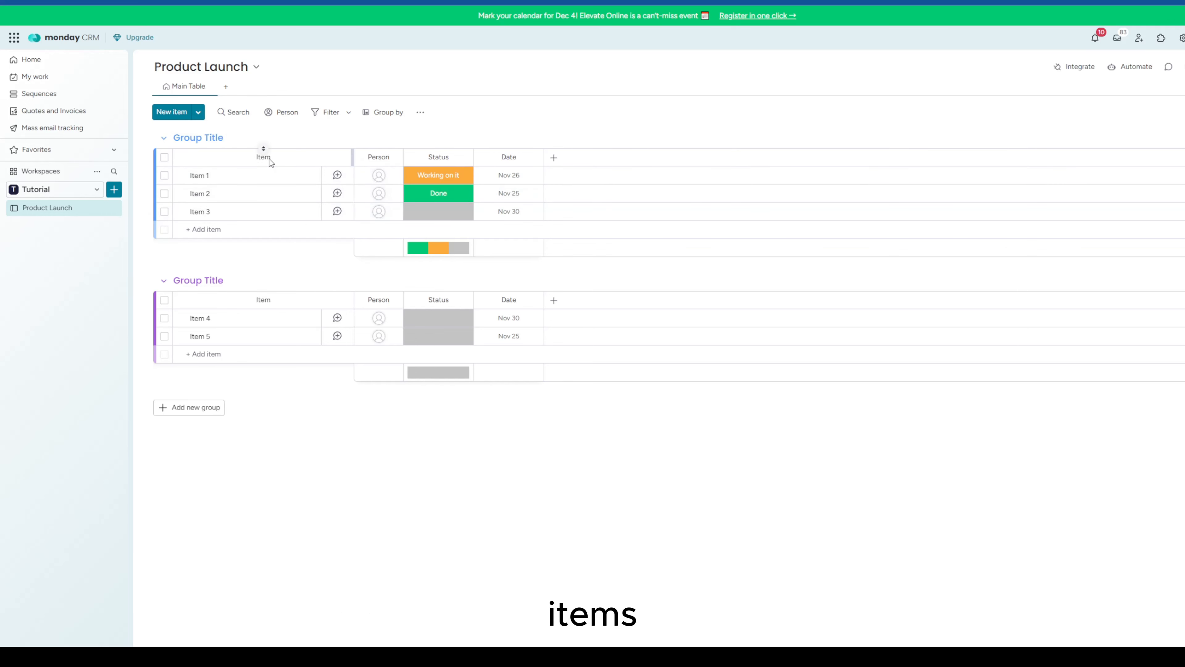
Step: Add Text, Email and Numbers columns to the board after the Date column
click(554, 157)
click(400, 212)
click(624, 162)
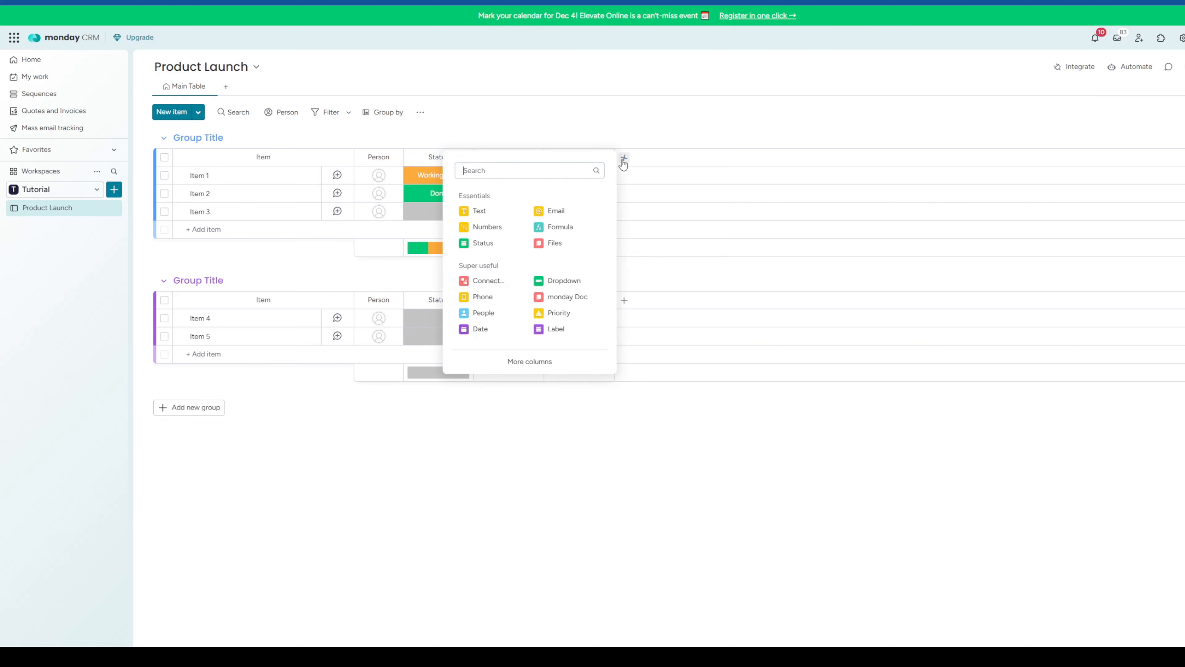
click(575, 215)
click(696, 158)
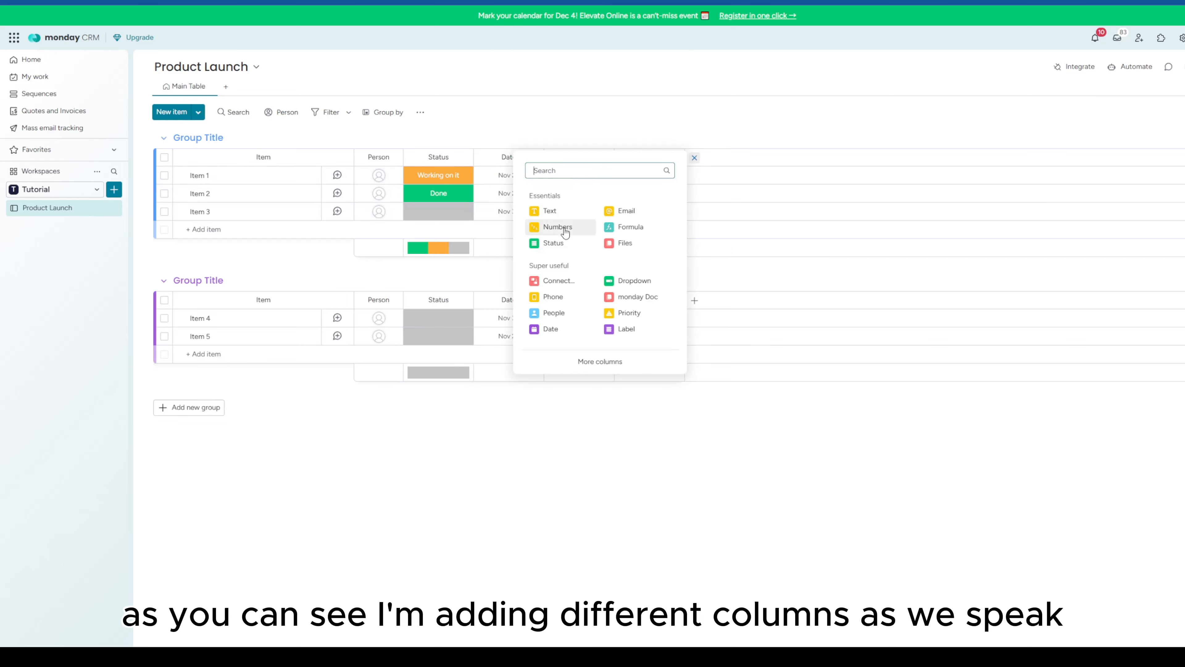
click(561, 230)
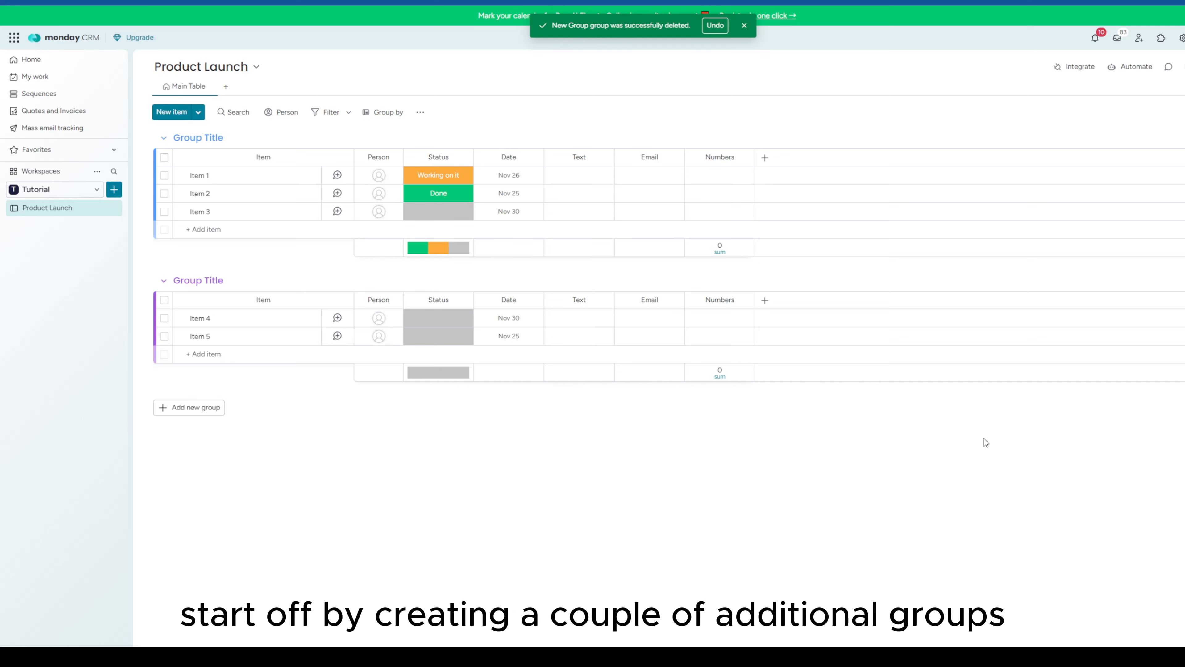
Step: Add two new groups to the board and rename the two original groups Design and Develop
click(207, 416)
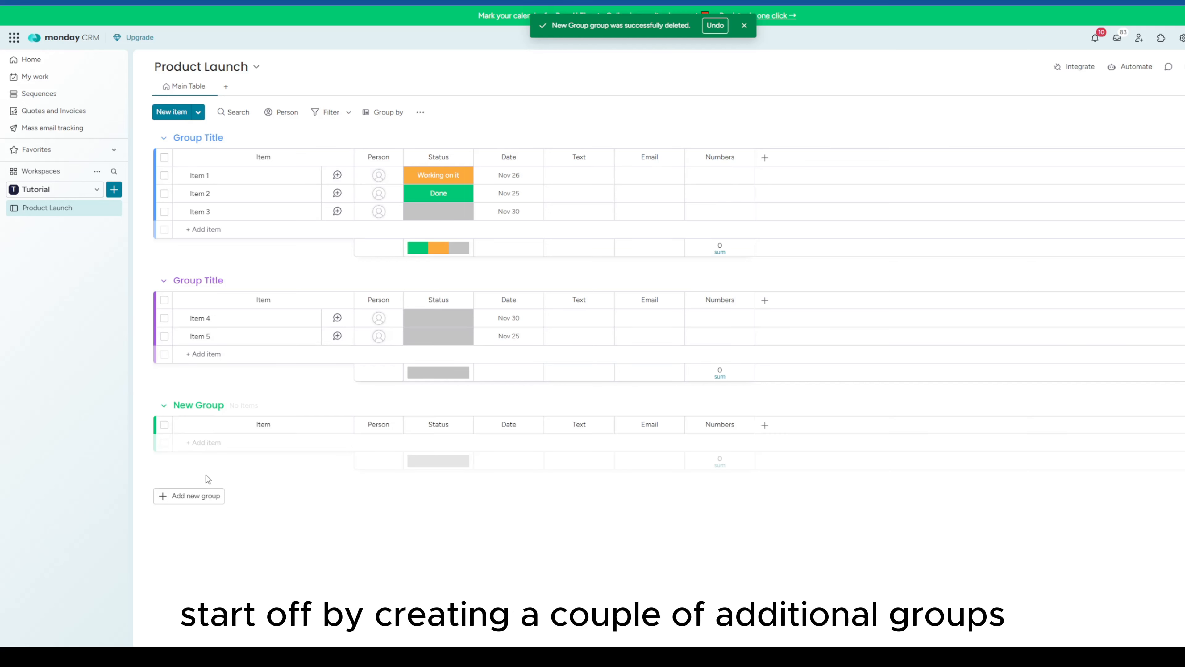
click(206, 496)
click(208, 138)
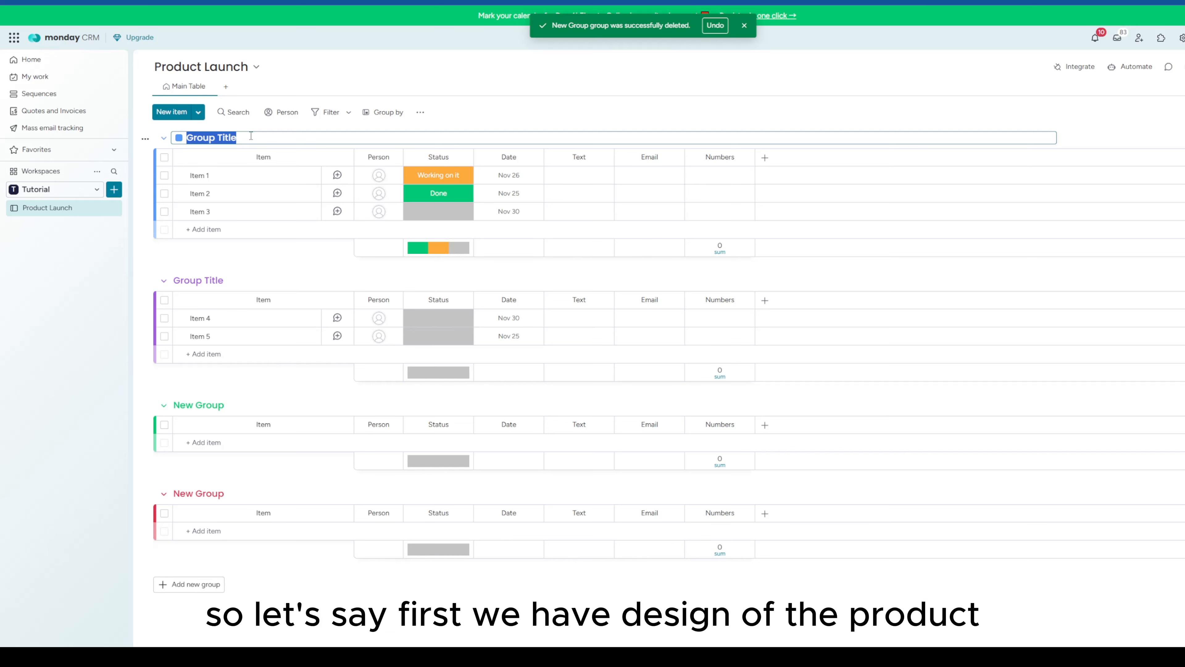
text(Design)
key(Return)
click(201, 280)
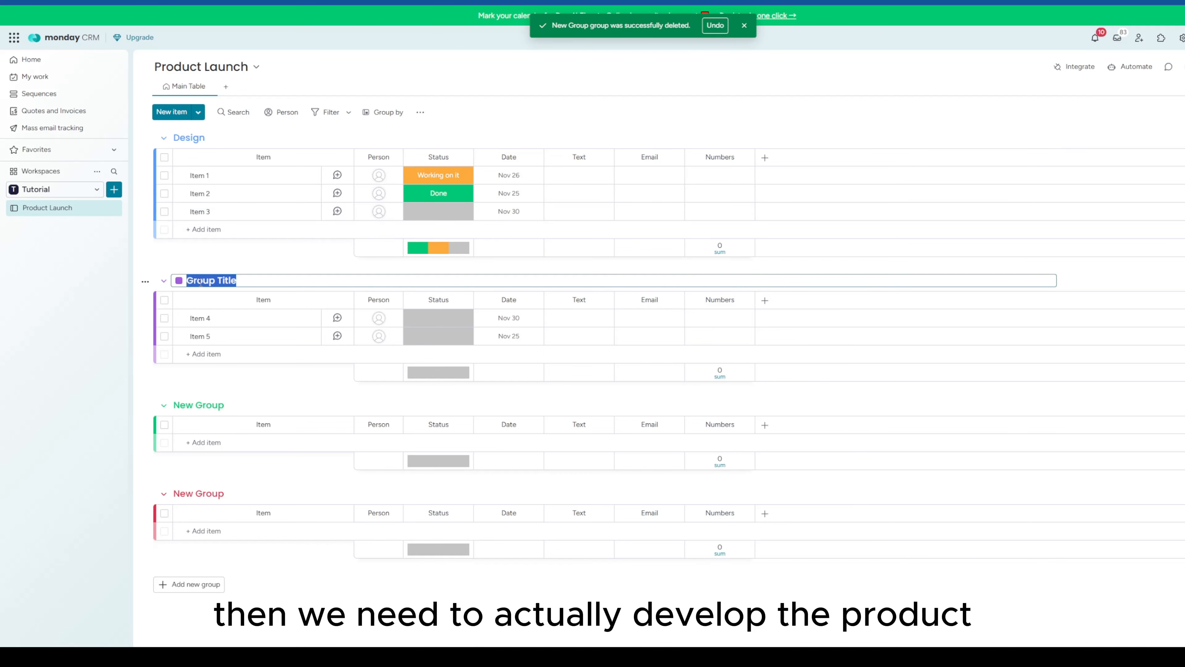
text(Develop)
key(Return)
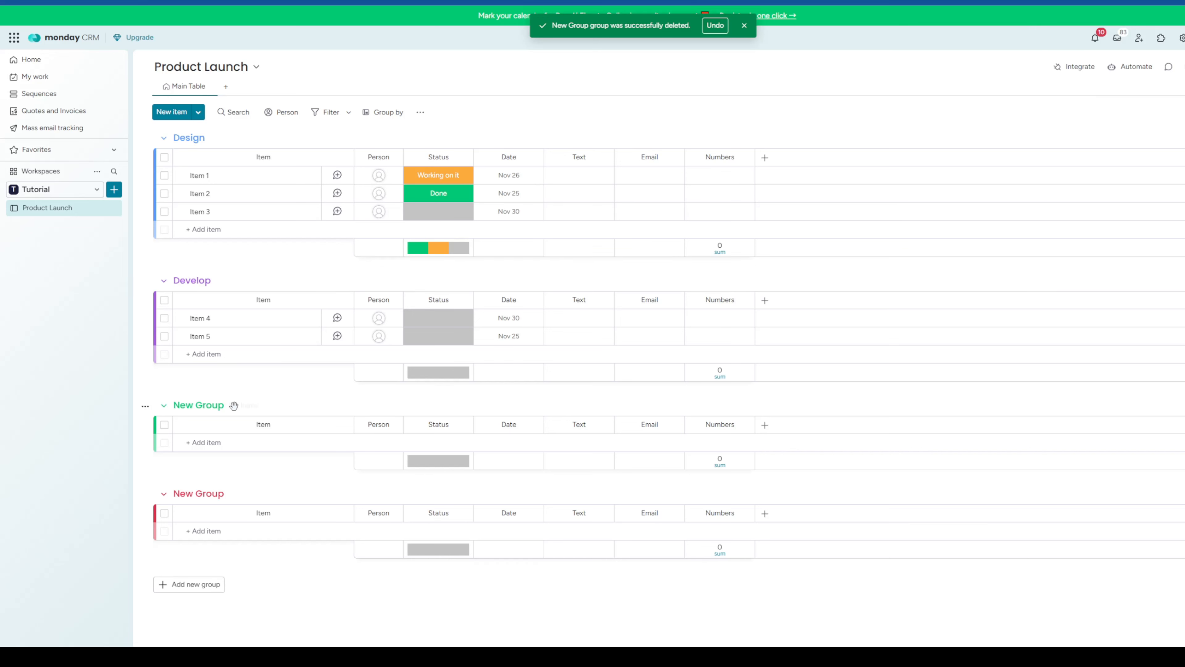
Step: Rename the two newly added groups Test product and Launch product
click(220, 405)
text(Tes)
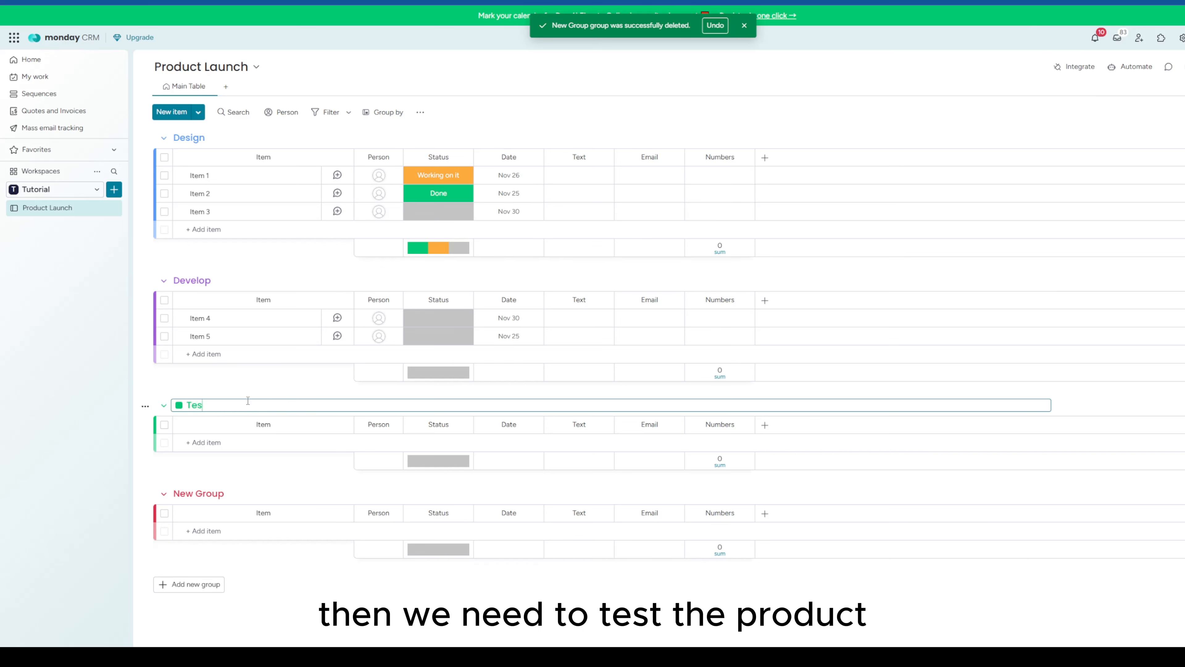
text(t prod)
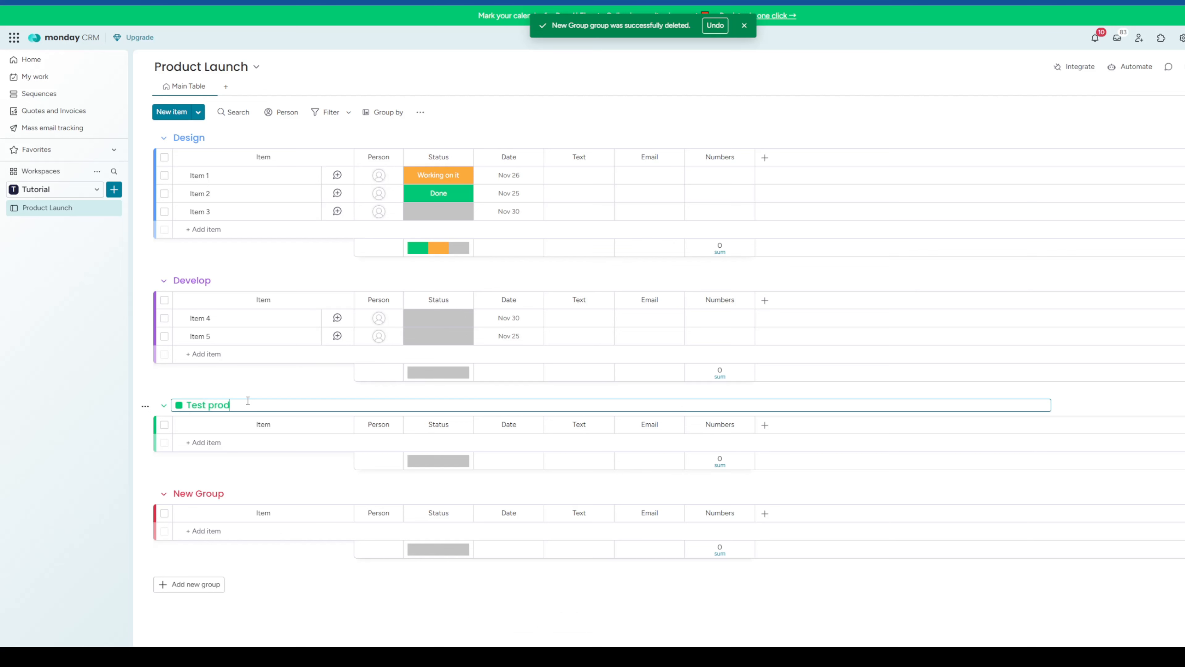
text(cuct)
key(Return)
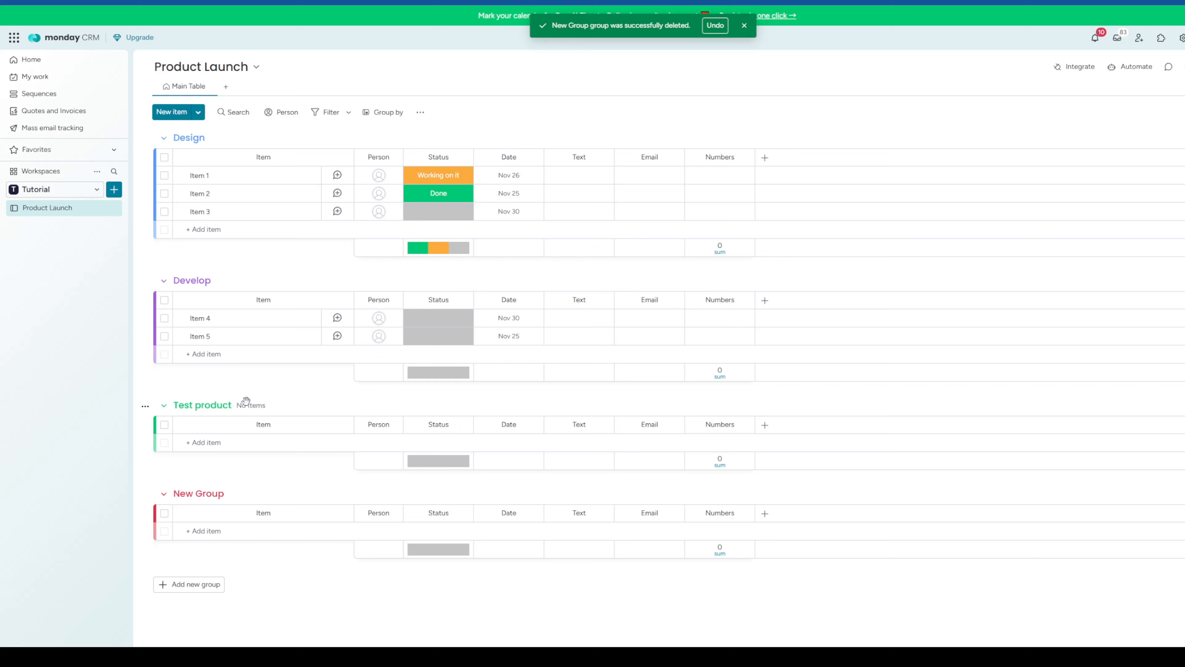
click(206, 496)
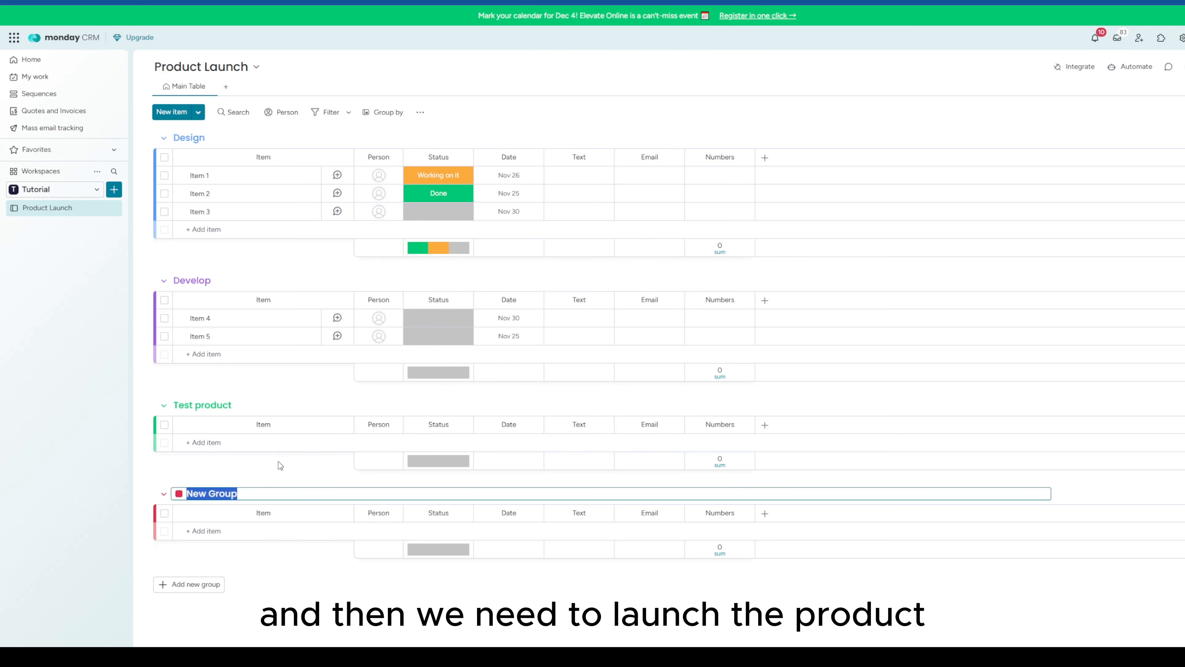
text(Launch pro)
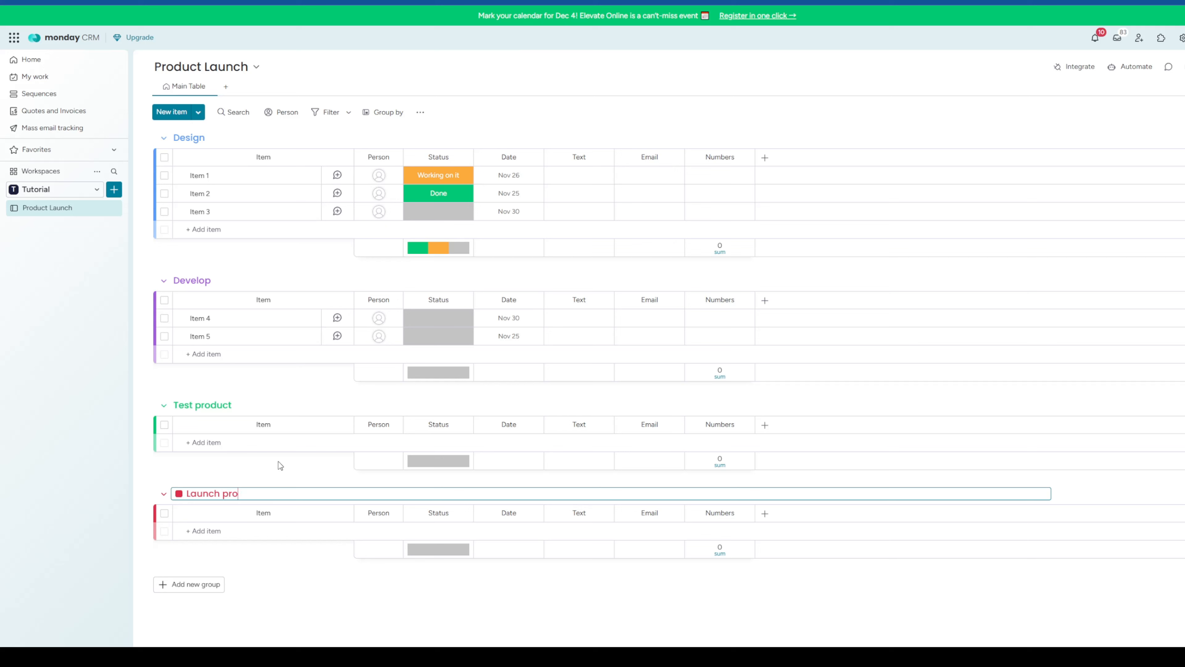
text(duct)
key(Return)
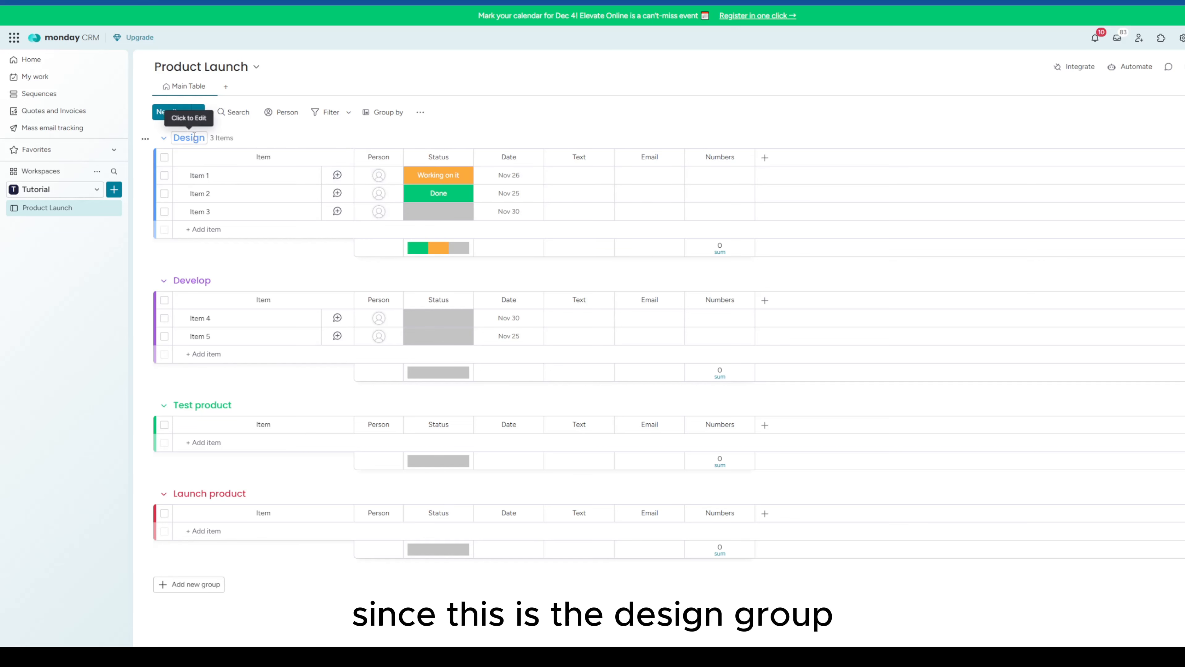
Step: Rename the three items in the Design group Initial draft, Review draft and Develop the design
click(205, 175)
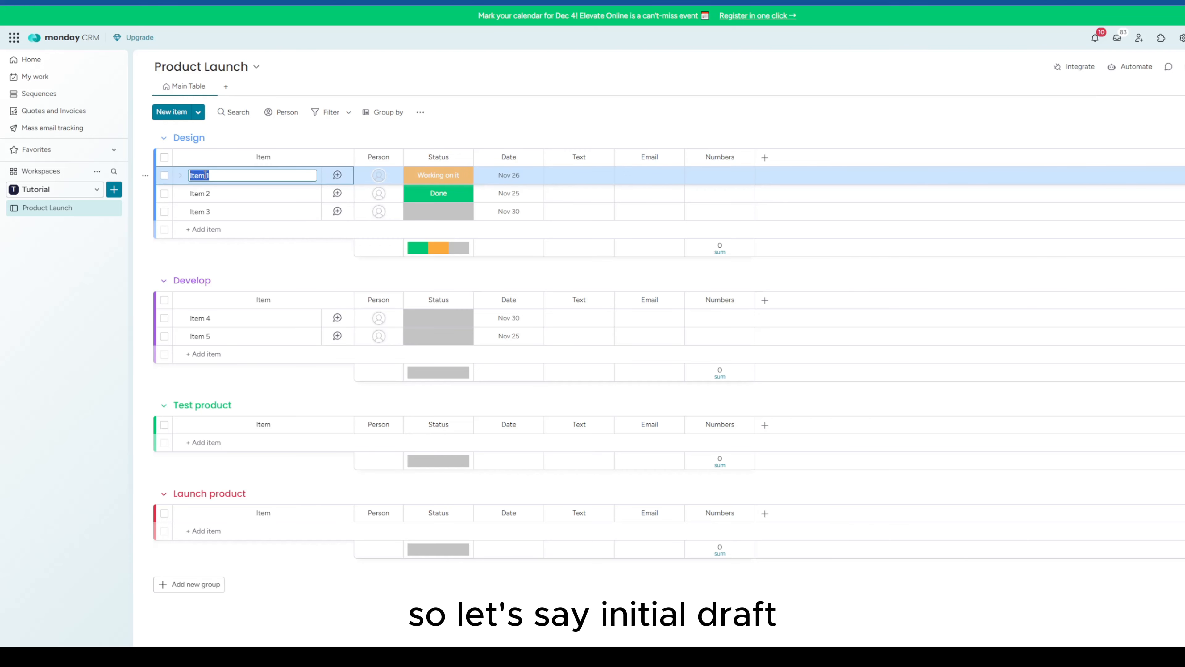
text(Initial)
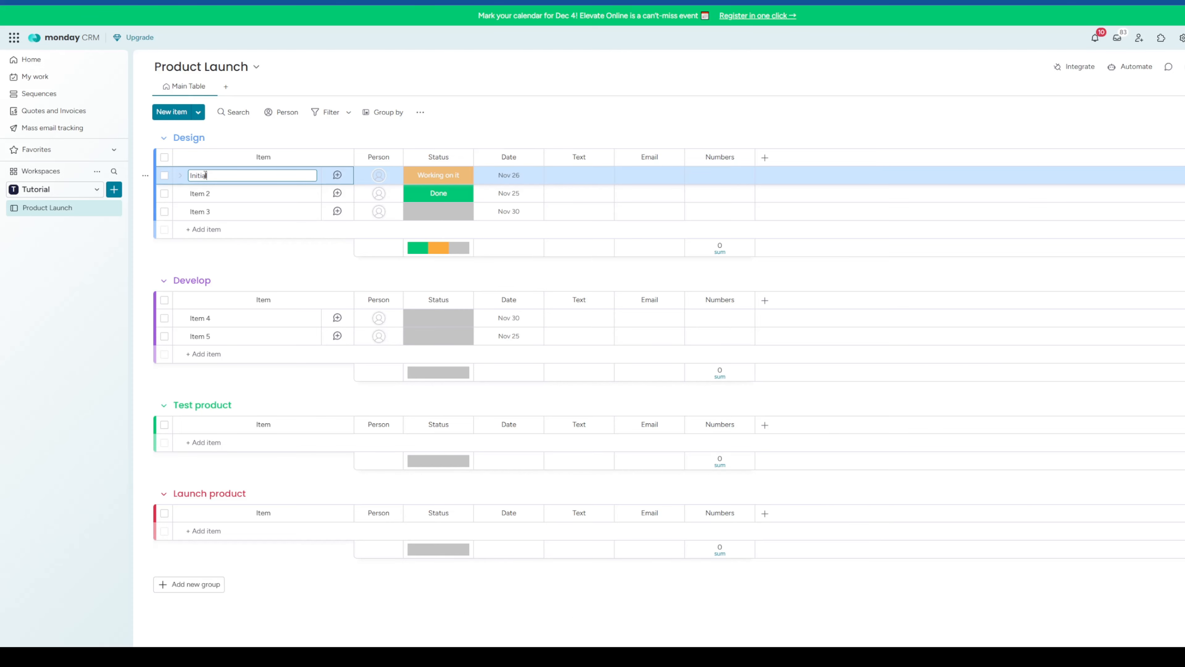
text( draft)
click(213, 194)
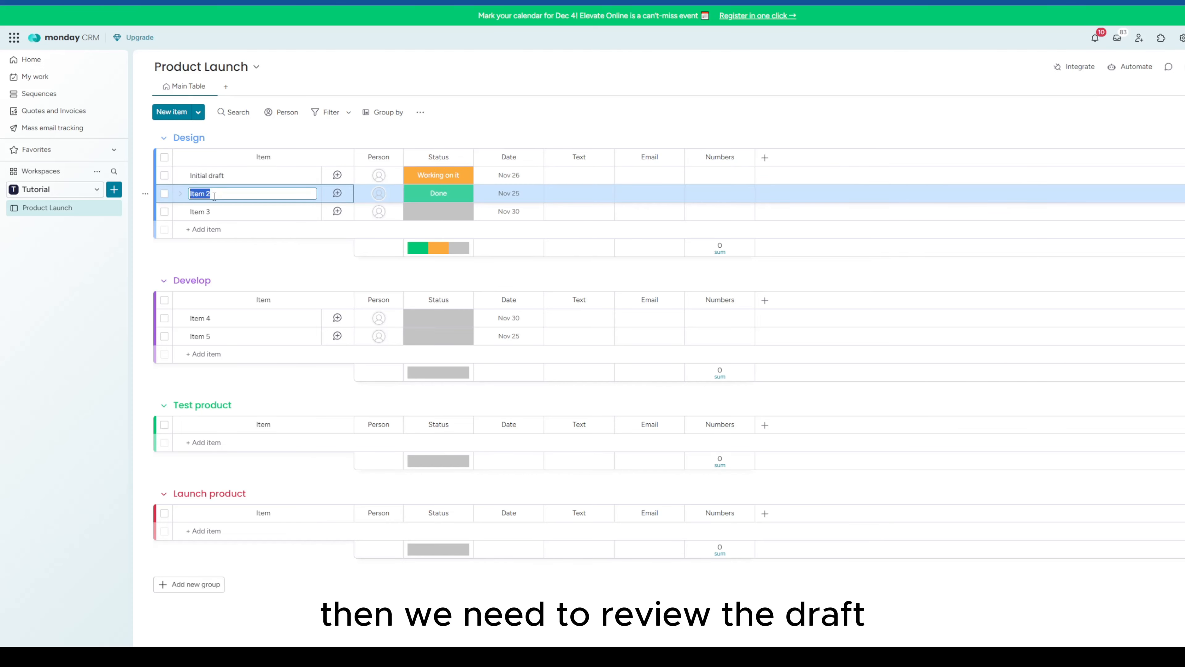
text(Review)
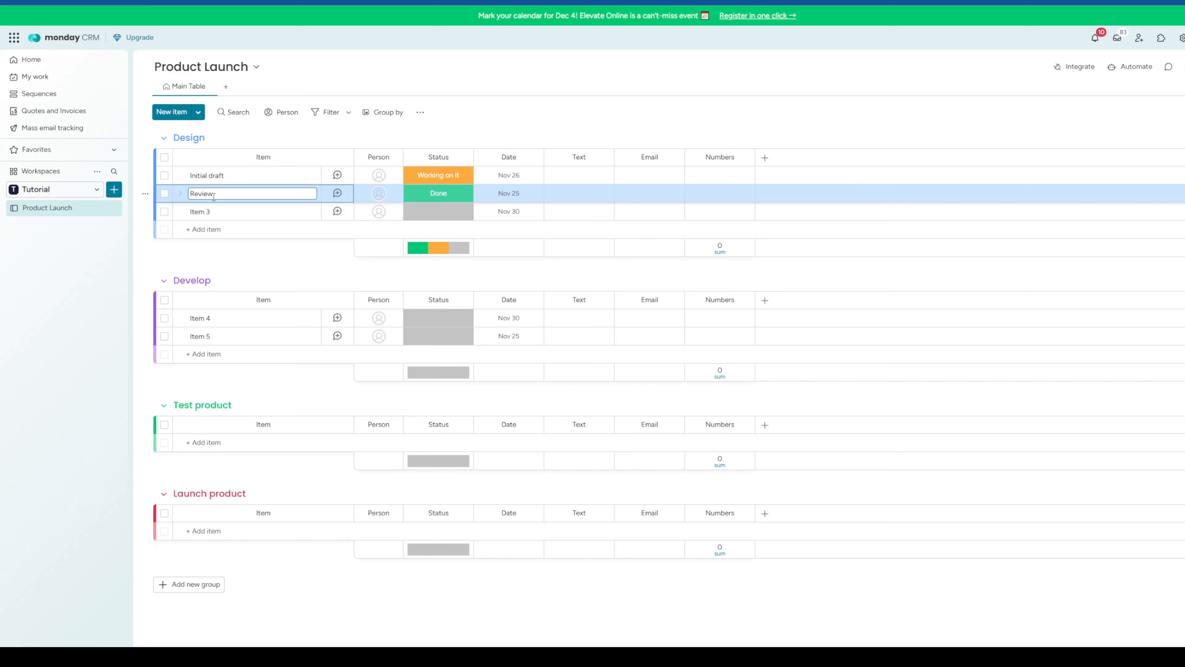
text( draft)
click(201, 212)
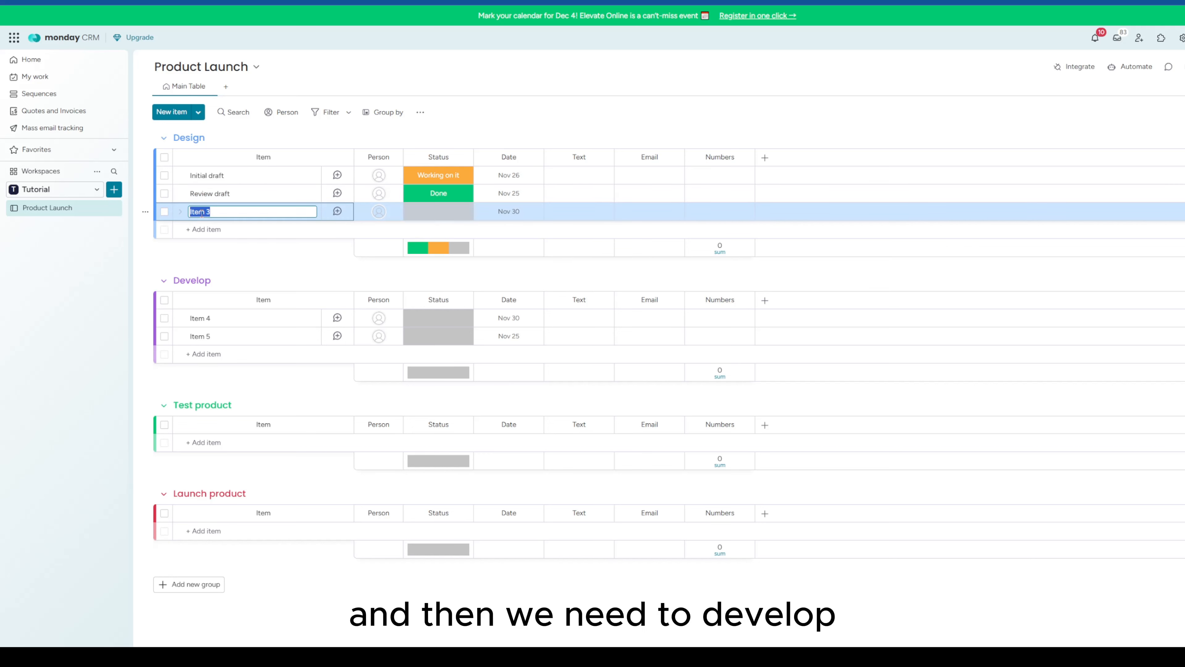
text(Develop)
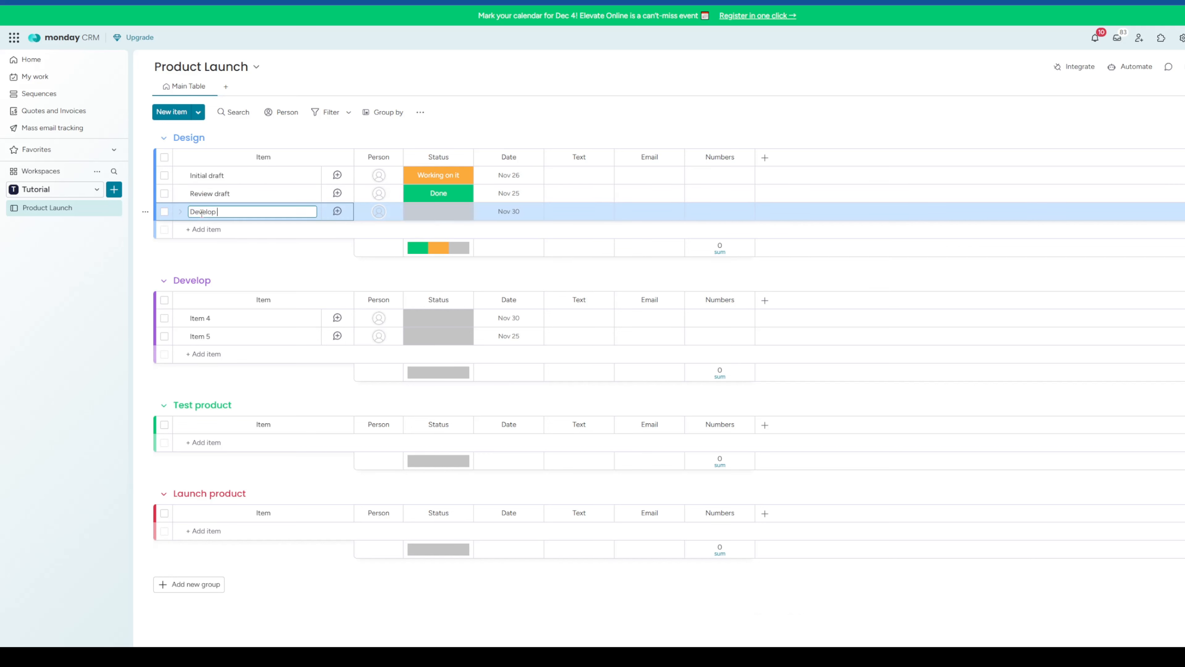
text( the design)
key(Return)
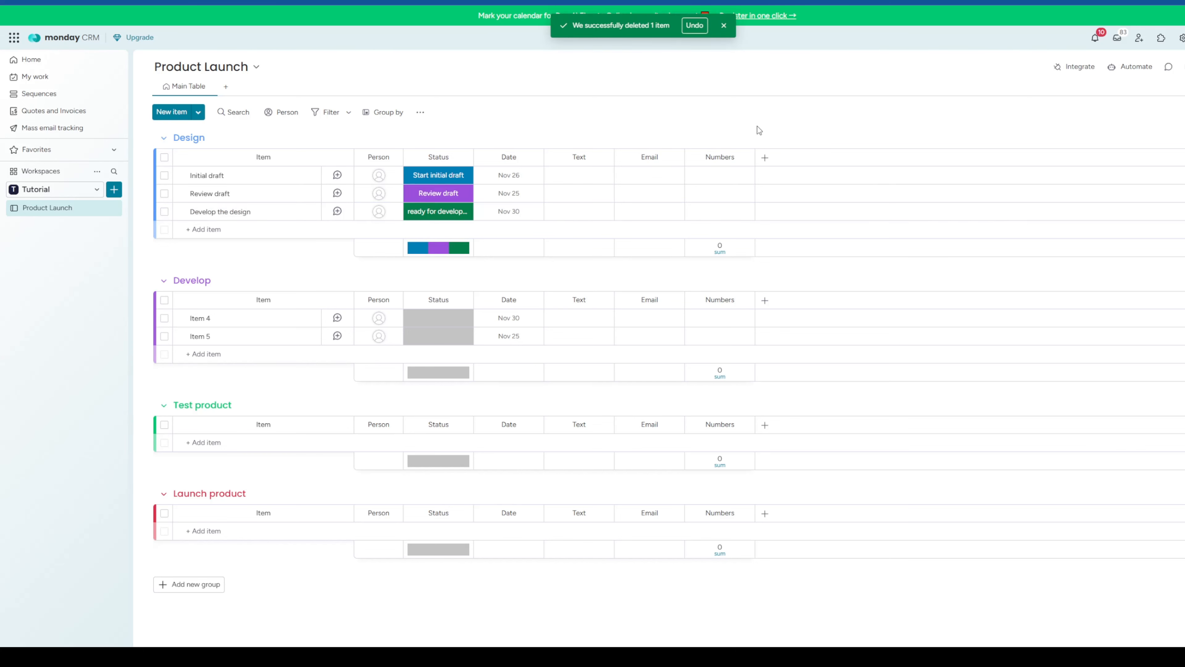
Step: Add an item named example to the Design group and delete it again
click(214, 229)
text(example)
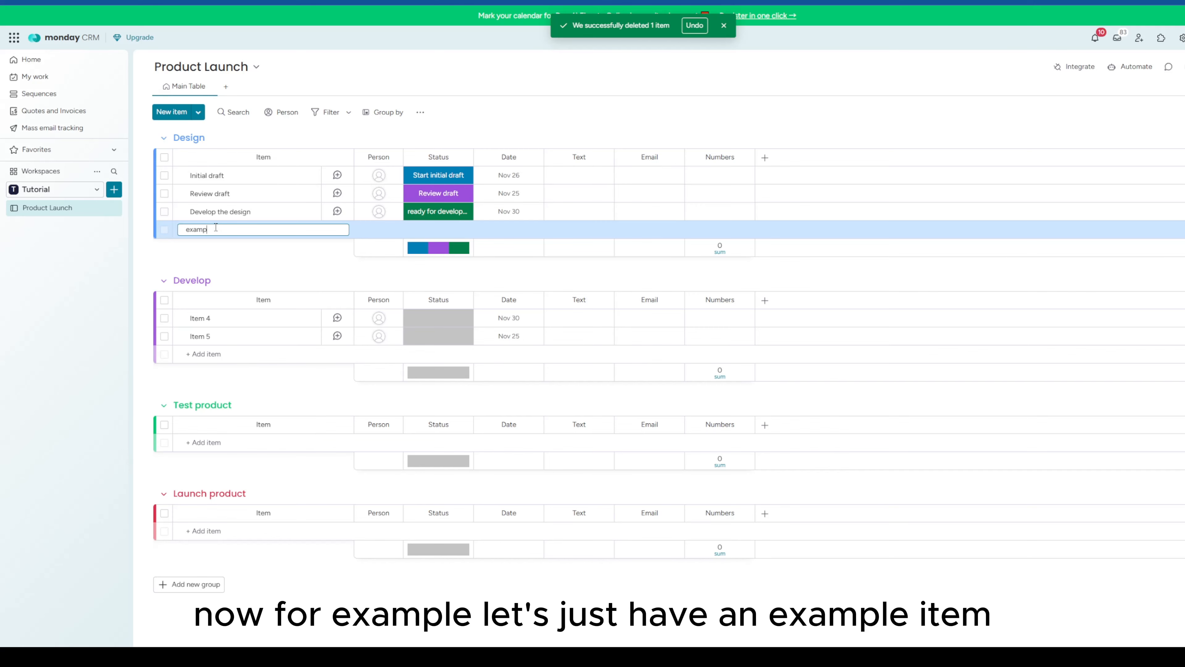
key(Return)
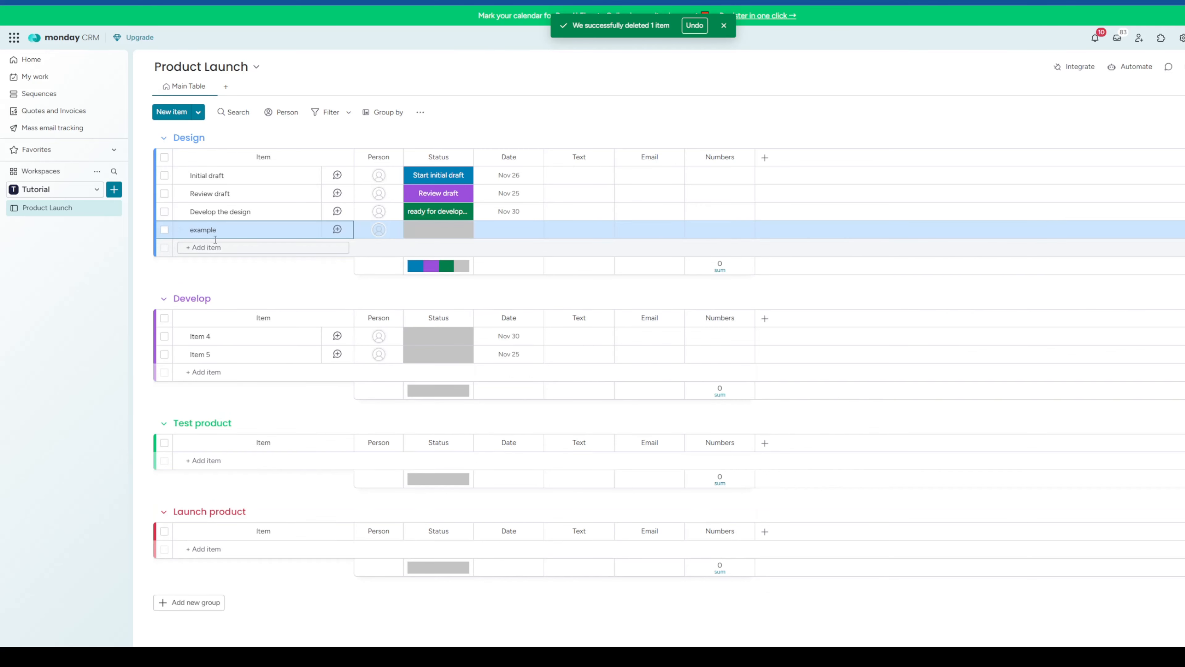
click(165, 230)
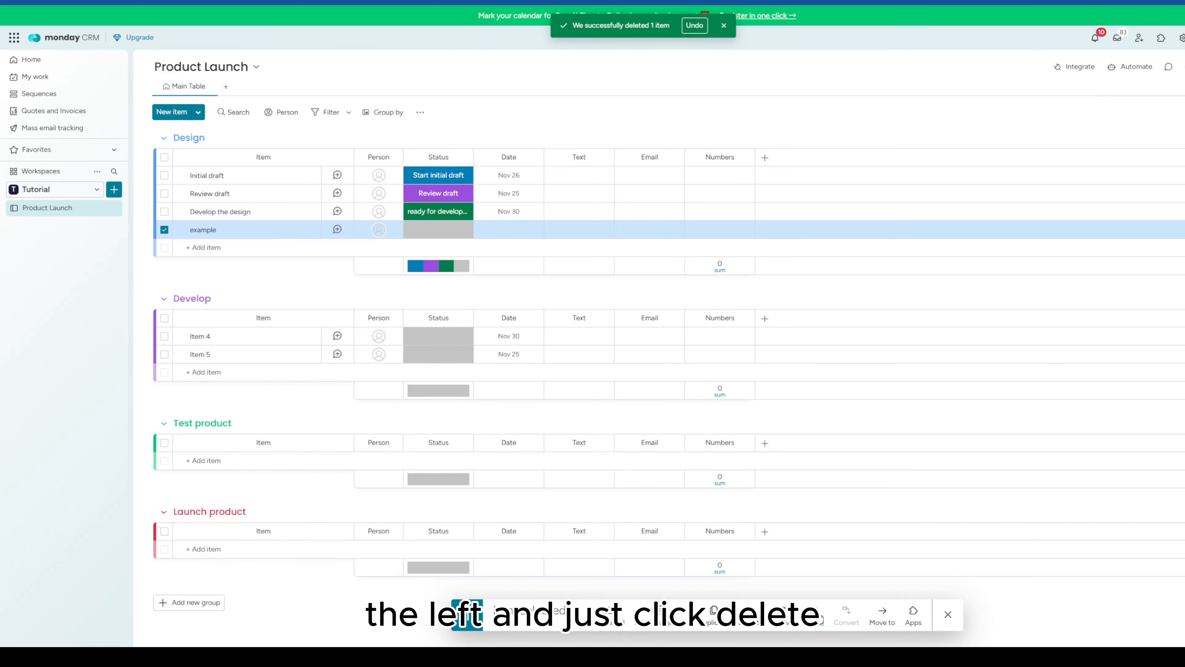
click(818, 616)
click(745, 349)
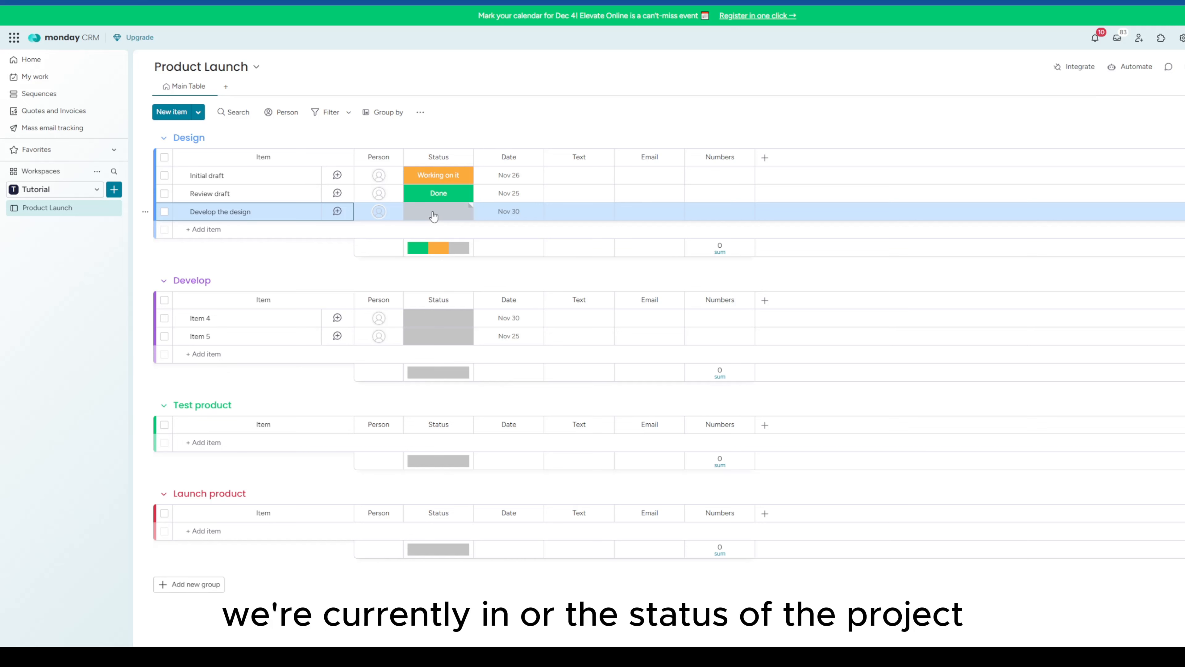
Step: Add a new status label named Start initial draft to the Status column
click(438, 175)
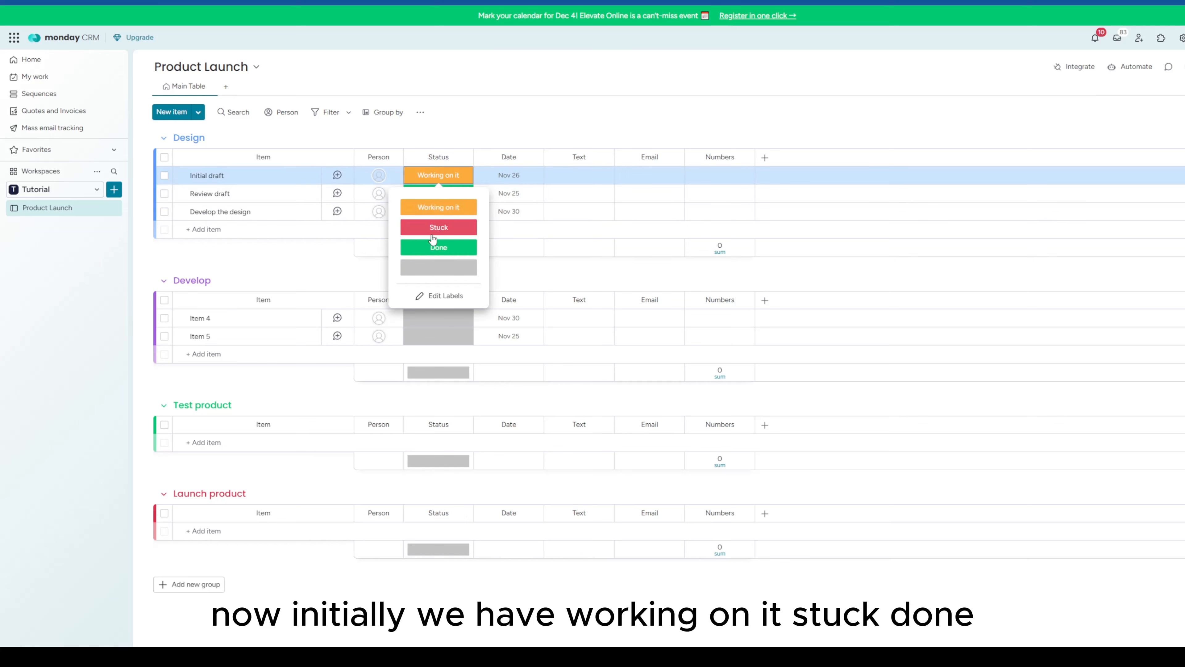
click(442, 299)
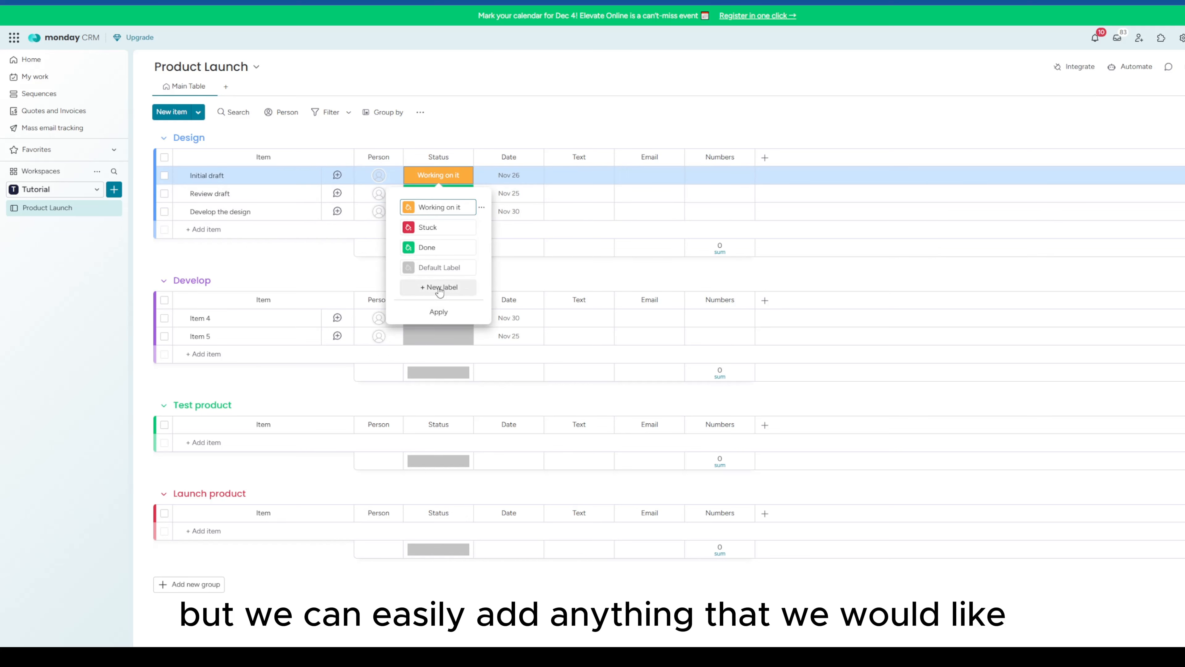
click(441, 286)
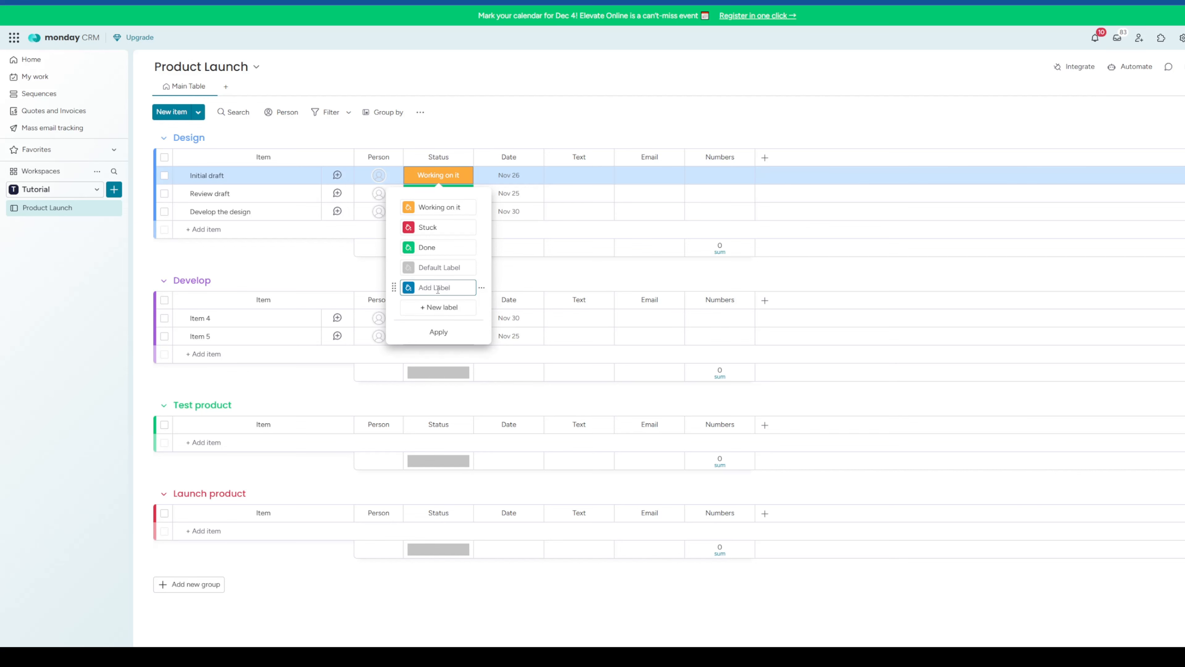
text(t initial draft)
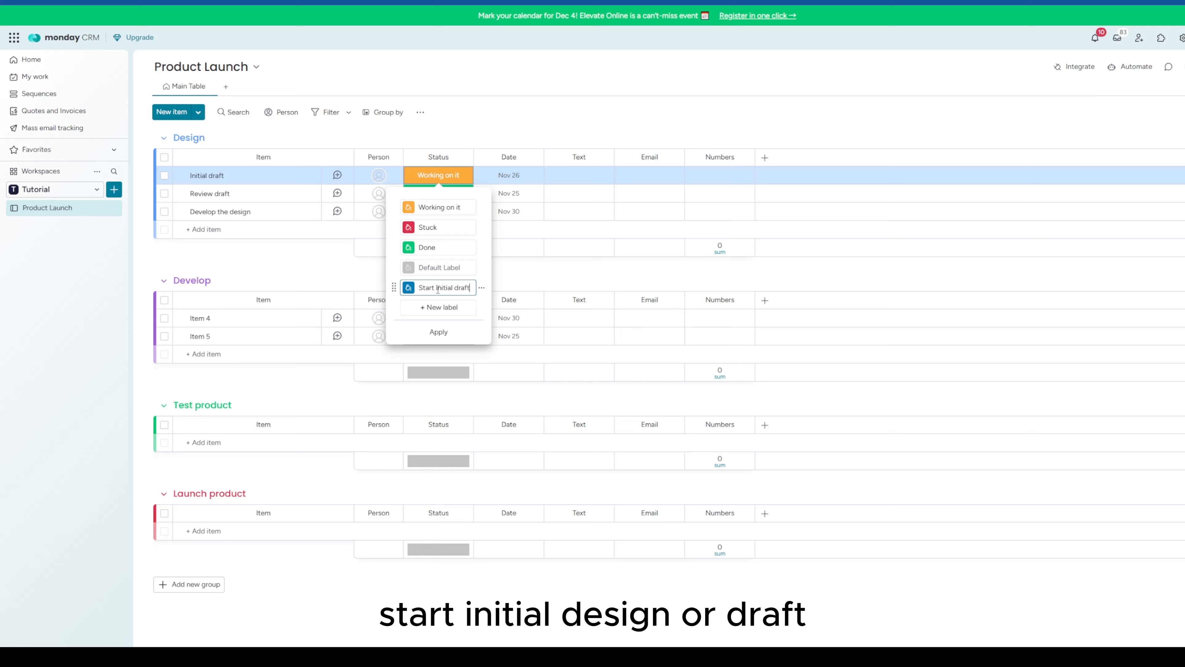
key(Return)
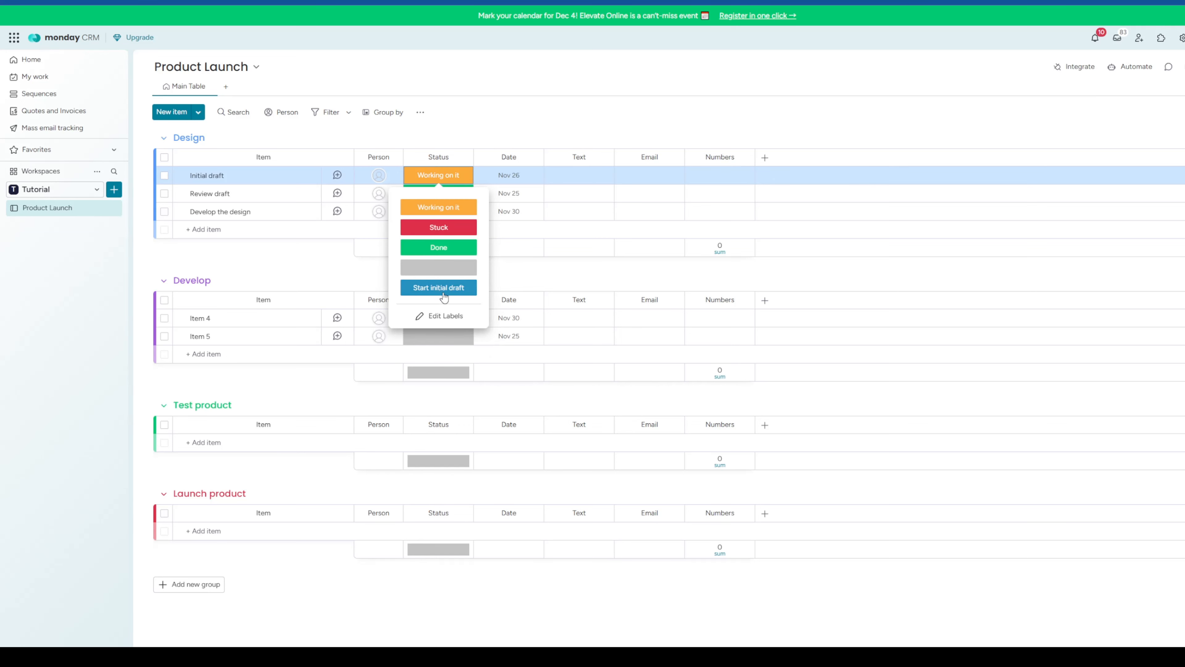
Step: Add another status label named Review draft to the Status column
click(440, 316)
click(441, 317)
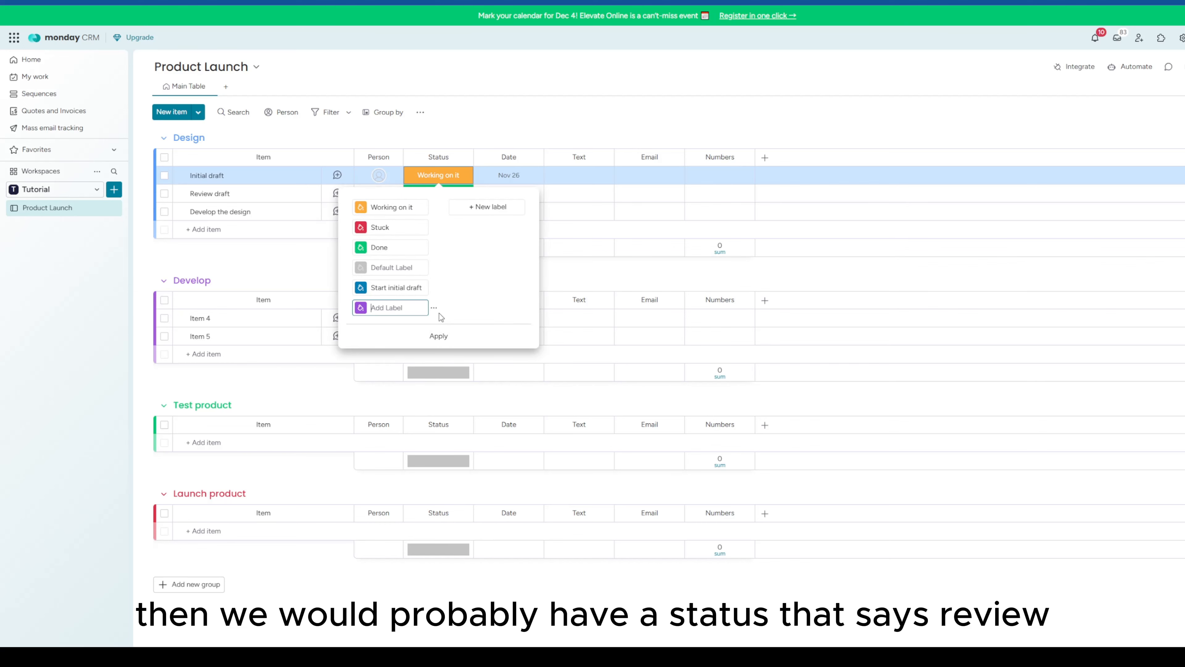
text(Review dr)
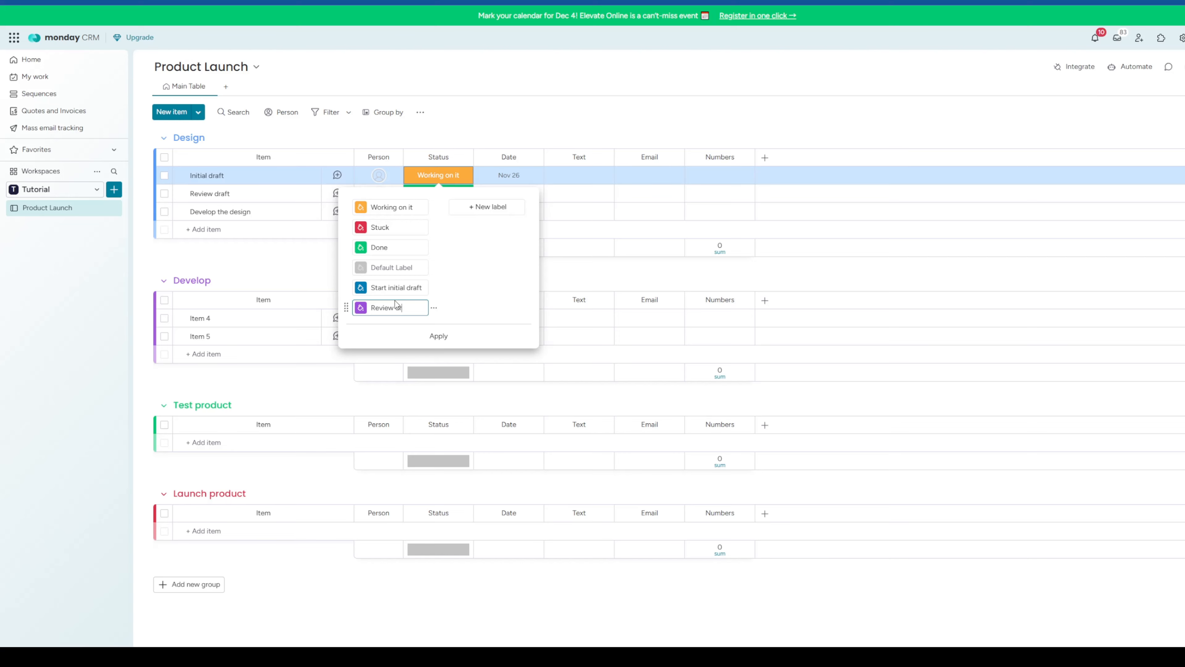
text(aft)
click(439, 336)
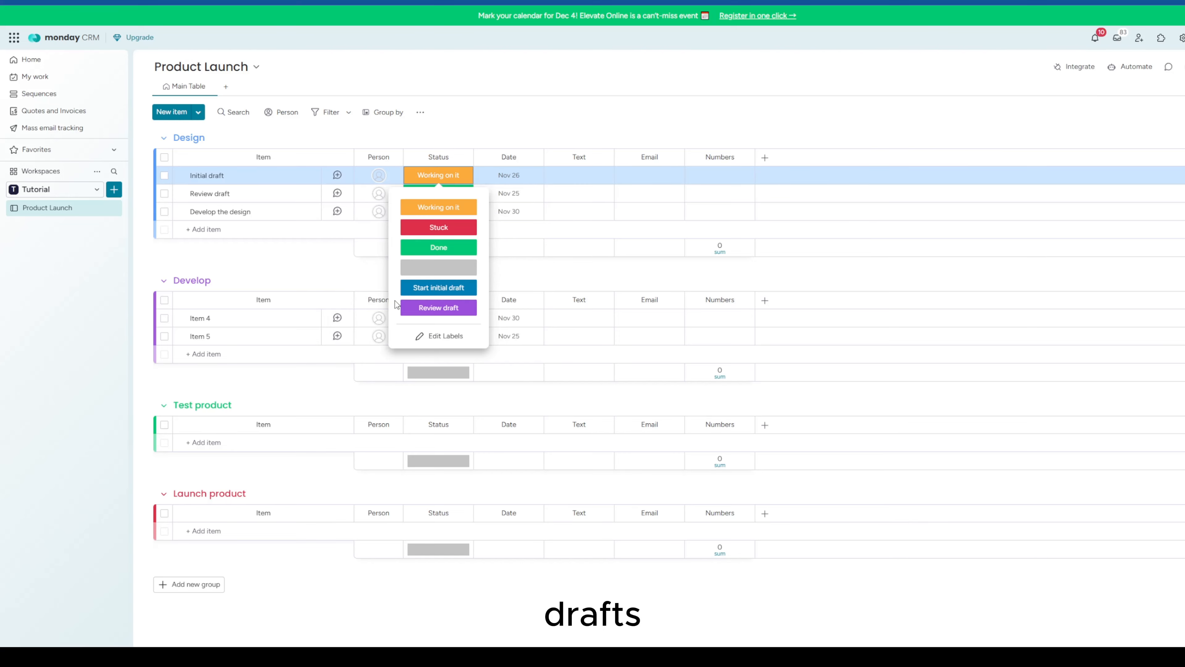
Step: Add a status label named ready for development and close the label list
click(443, 337)
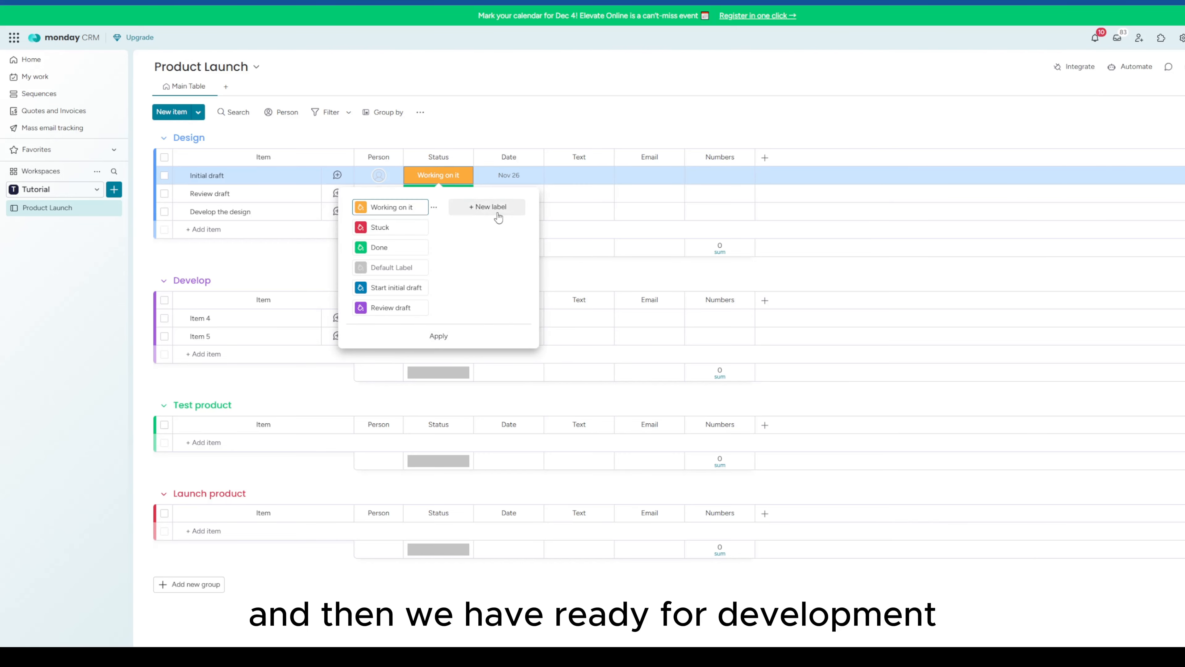
click(490, 206)
text(D)
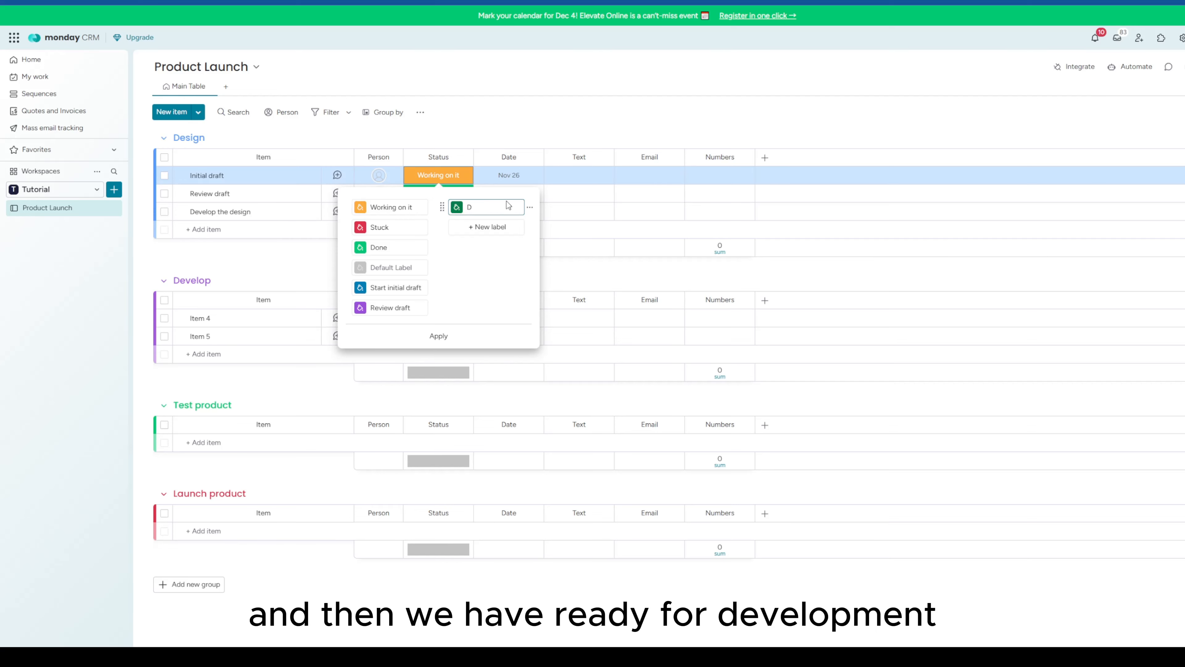
text(eady for development)
key(Return)
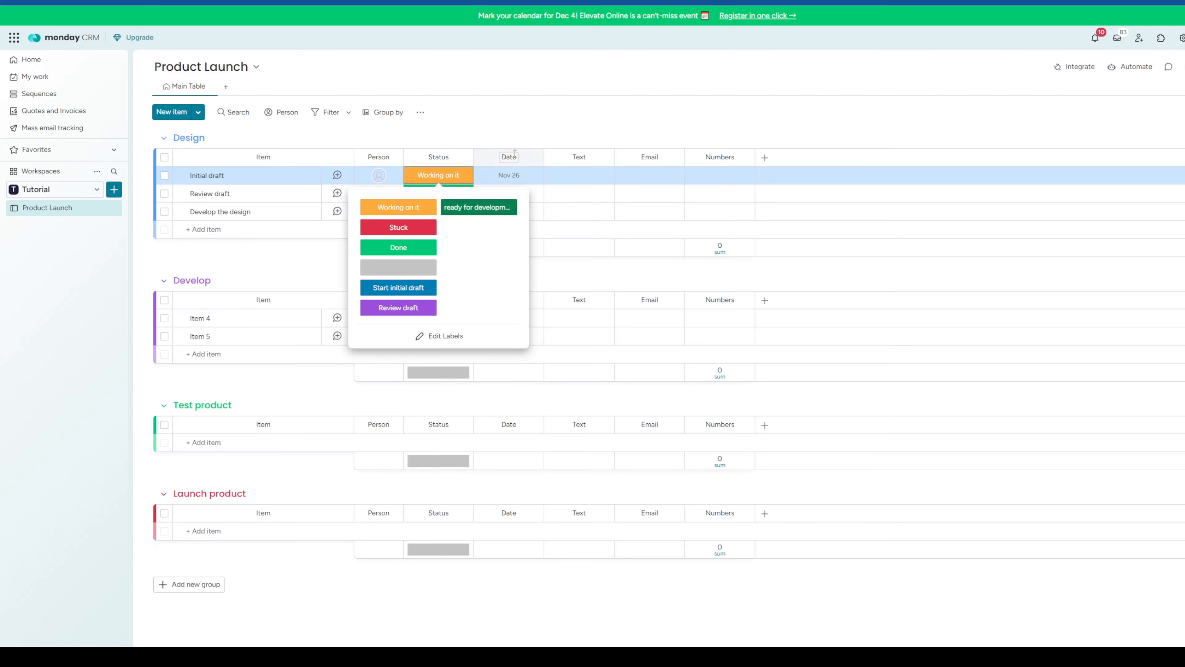
click(535, 128)
Step: Set the Design statuses: Initial draft to Start initial draft, Review draft to Review draft, Develop the design to ready for development
click(425, 213)
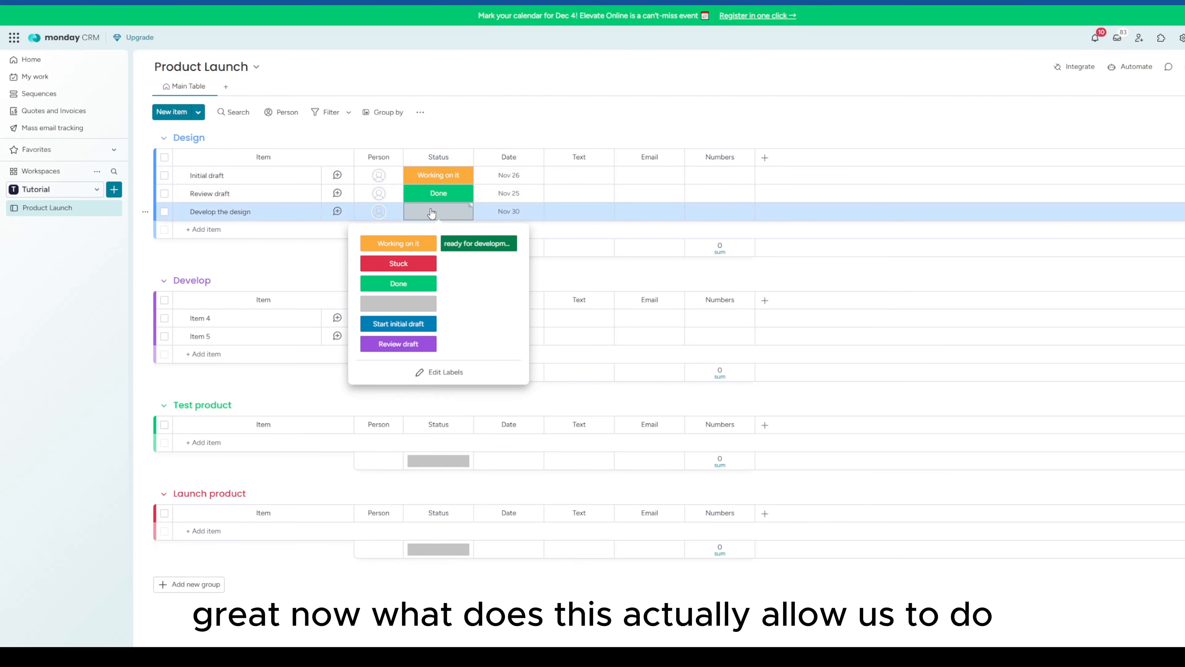
click(460, 183)
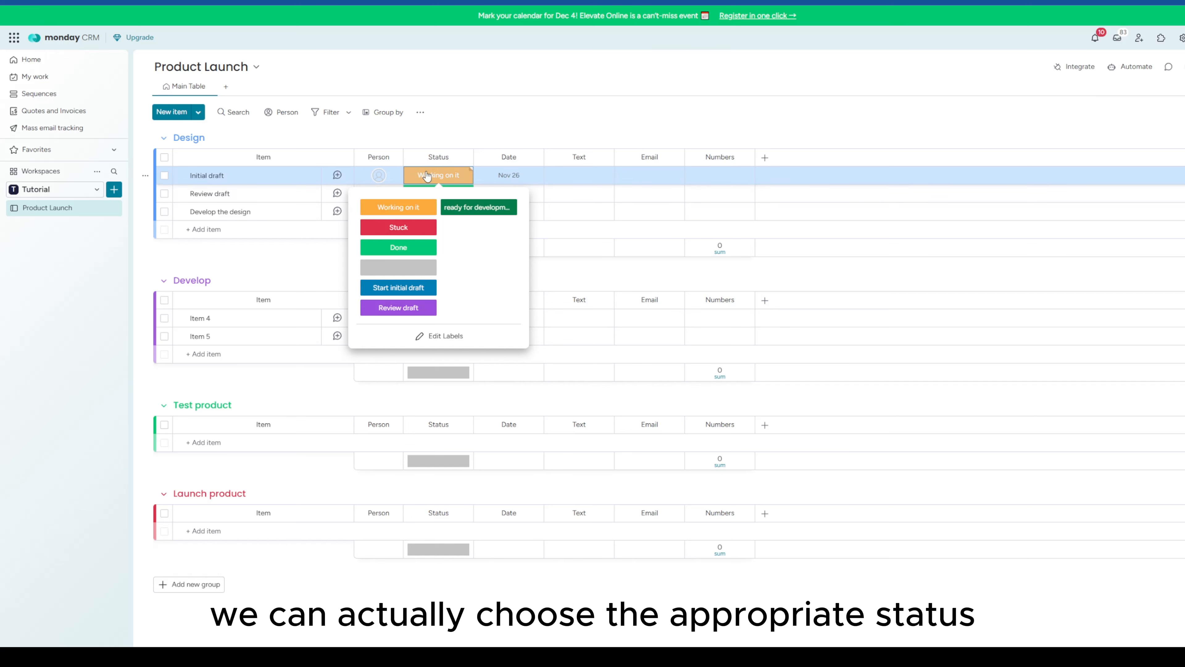
click(391, 286)
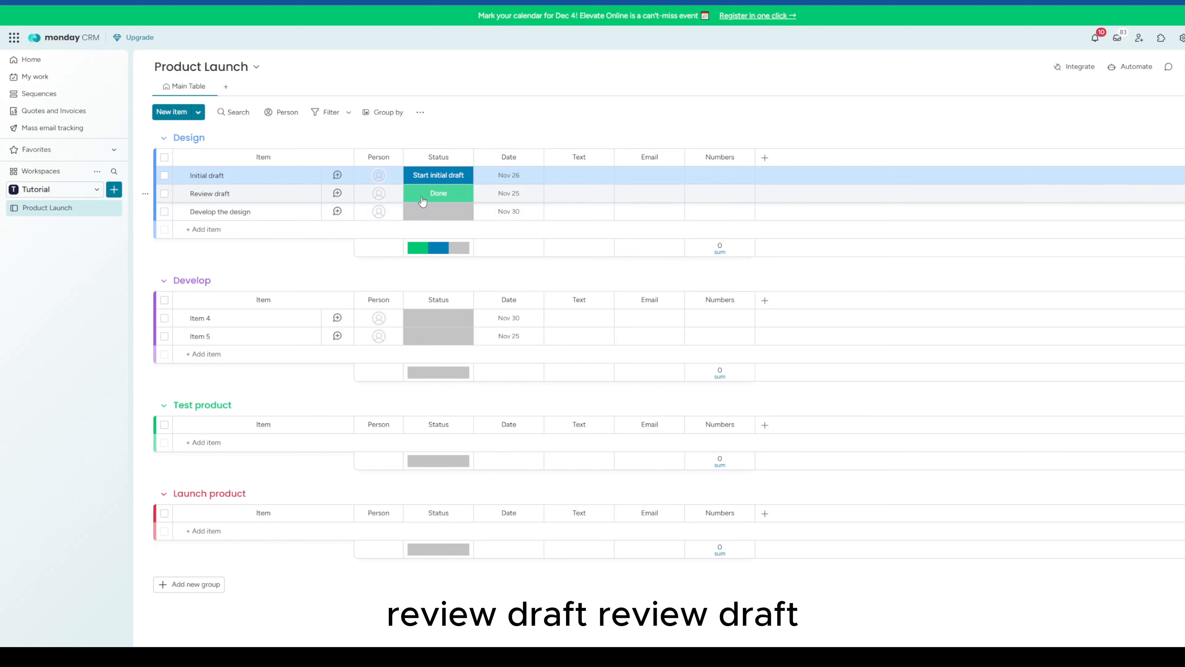
click(422, 196)
click(405, 326)
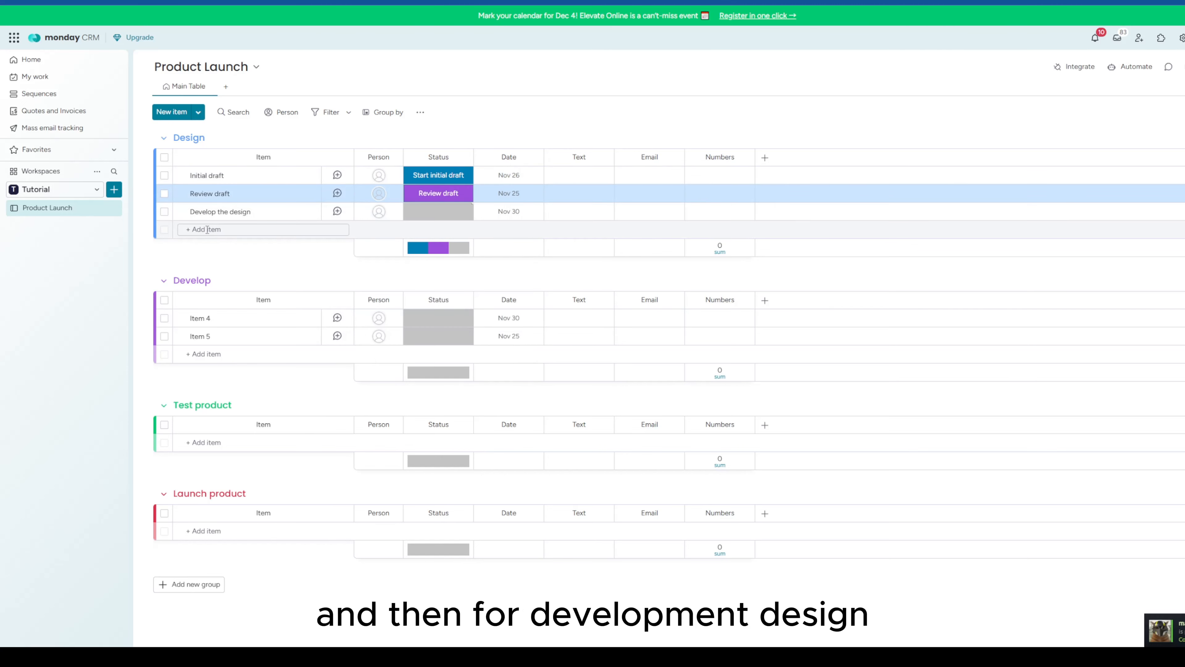
click(417, 213)
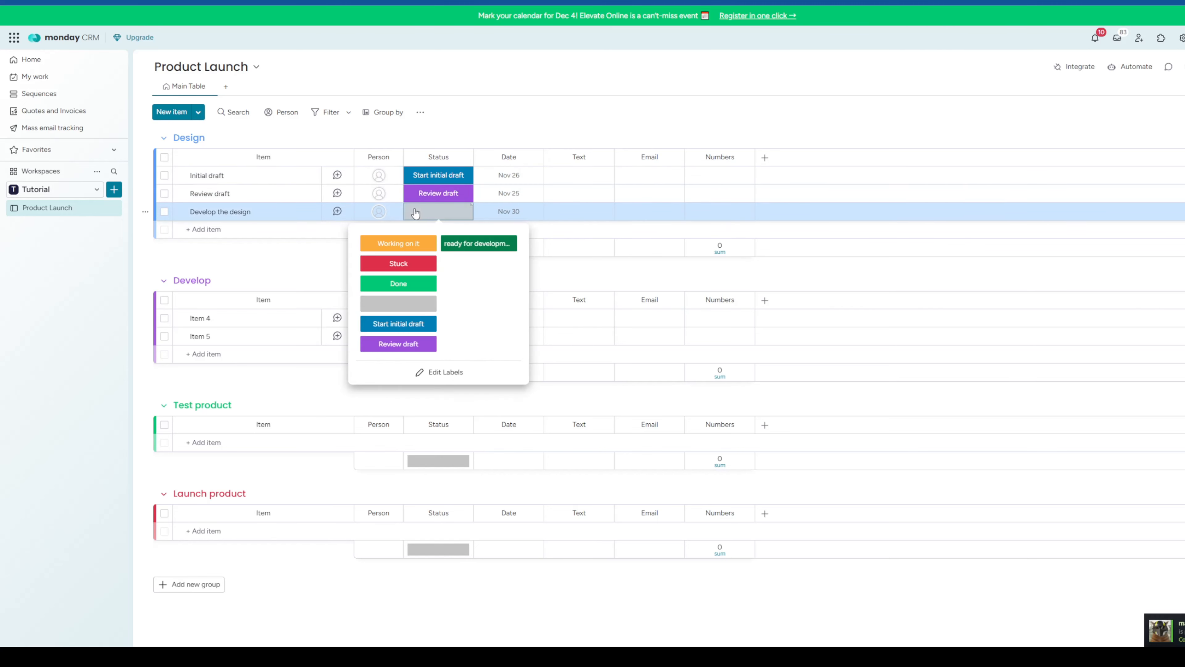
click(484, 251)
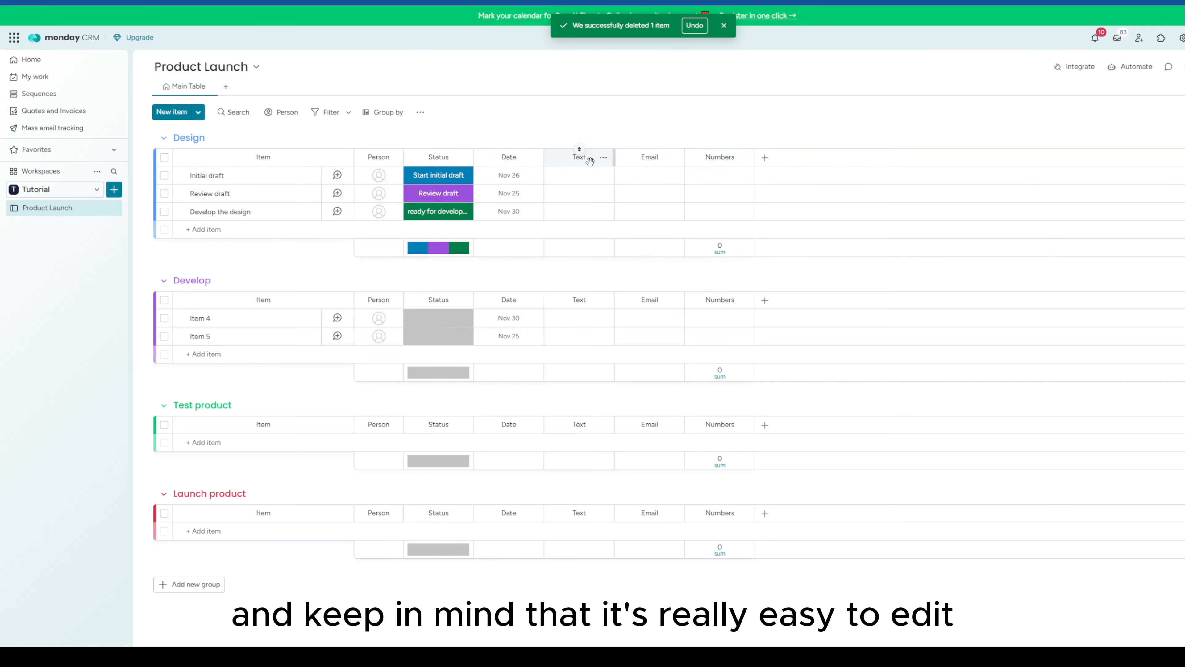
Step: Rename the Text column Comments and widen it to roughly double its width
click(578, 157)
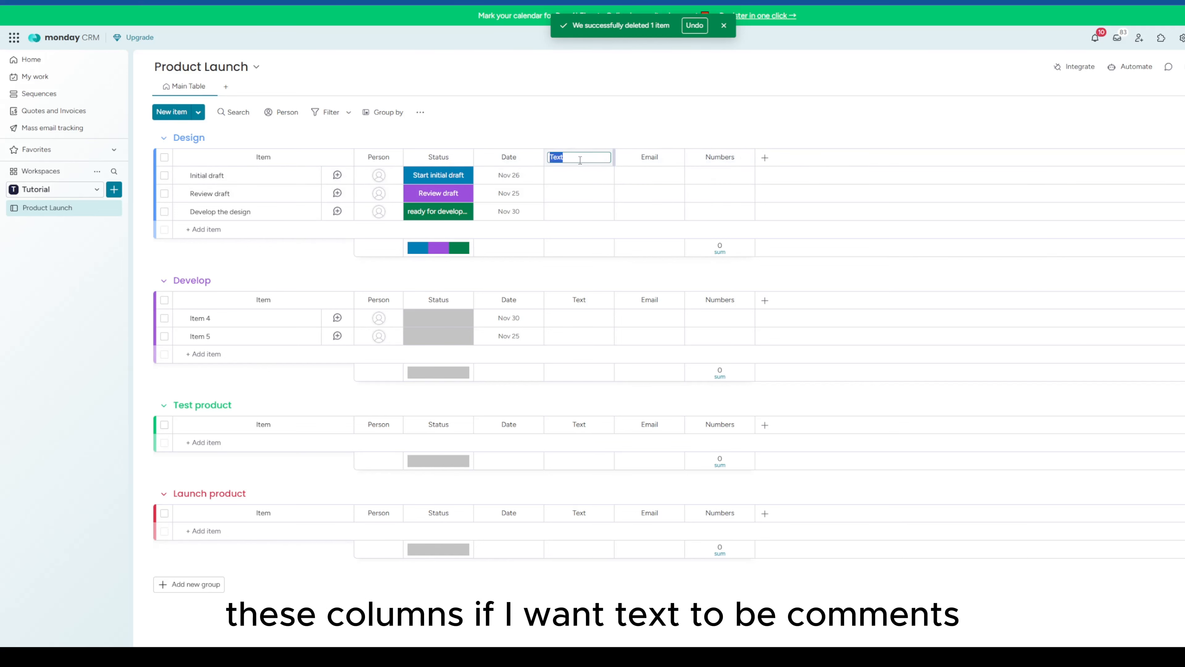
text(Comments)
key(Return)
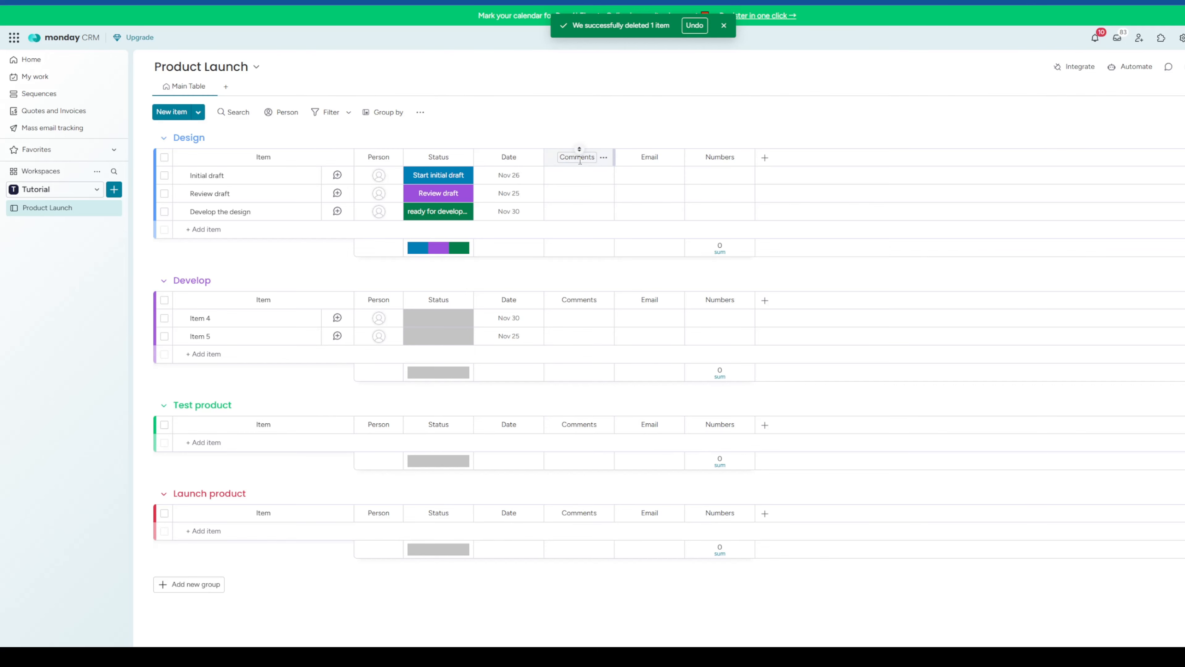
drag(614, 155, 681, 155)
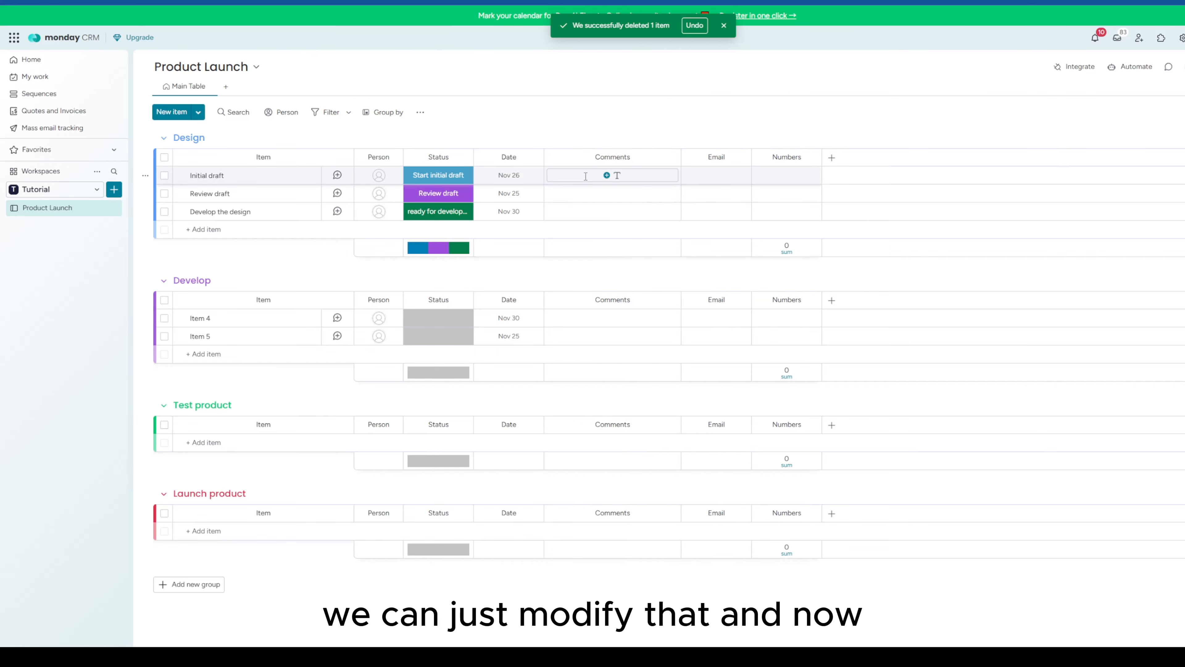
Step: Enter the comment "I need to start the initla draft!" for the Initial draft item
click(608, 175)
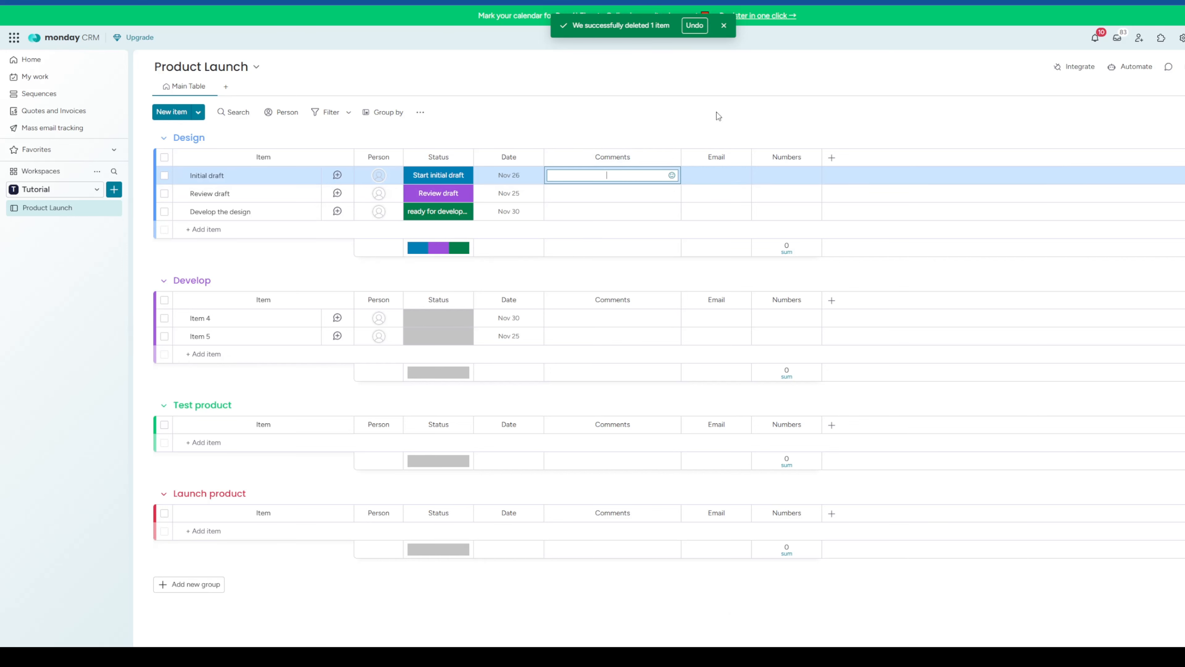
text(I need to start the initla draft!)
key(Return)
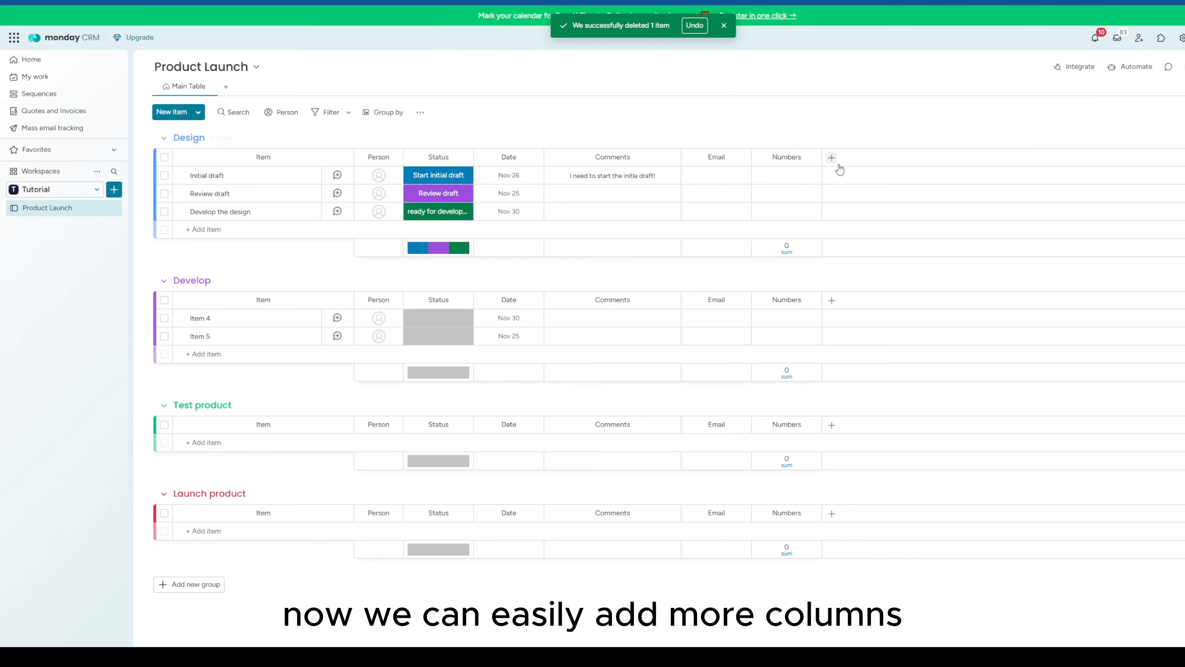
Step: Browse the full catalogue of available column types in the Column Center
click(831, 157)
click(832, 157)
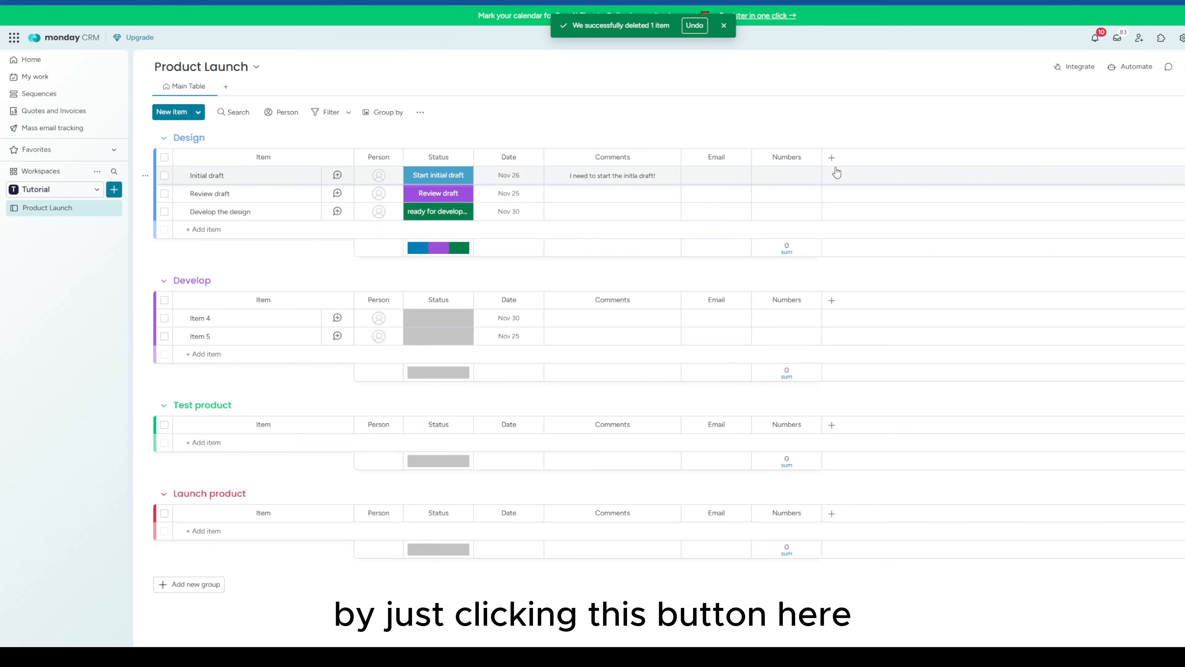
click(833, 161)
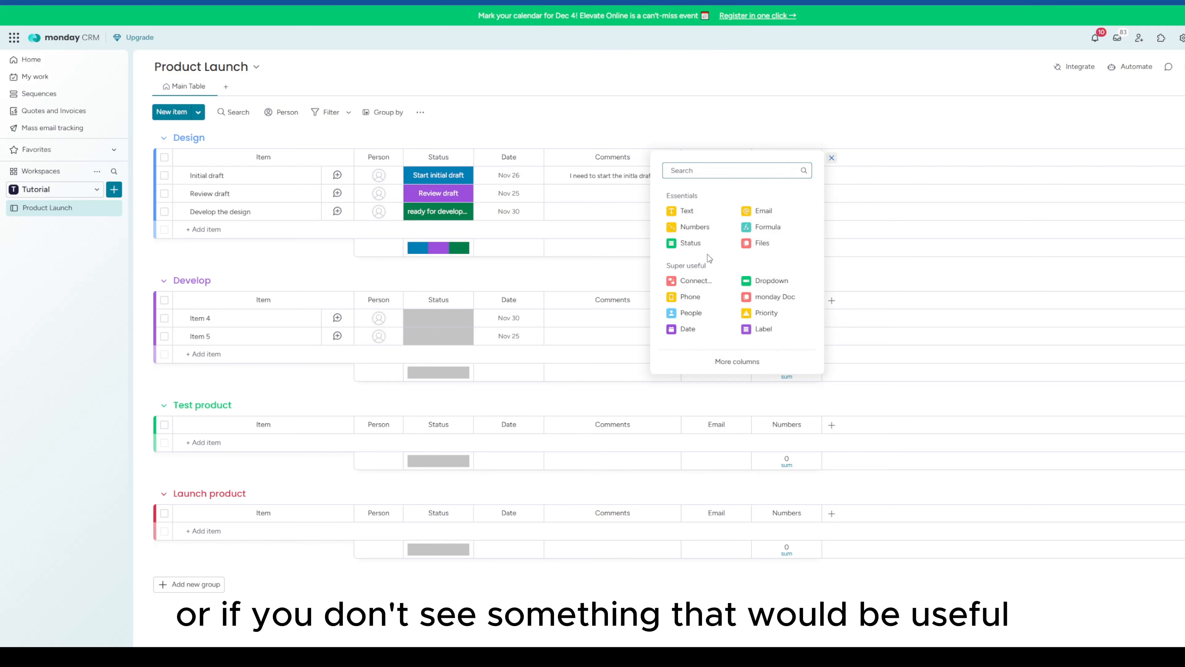
click(736, 369)
scroll(604, 280, down, 1)
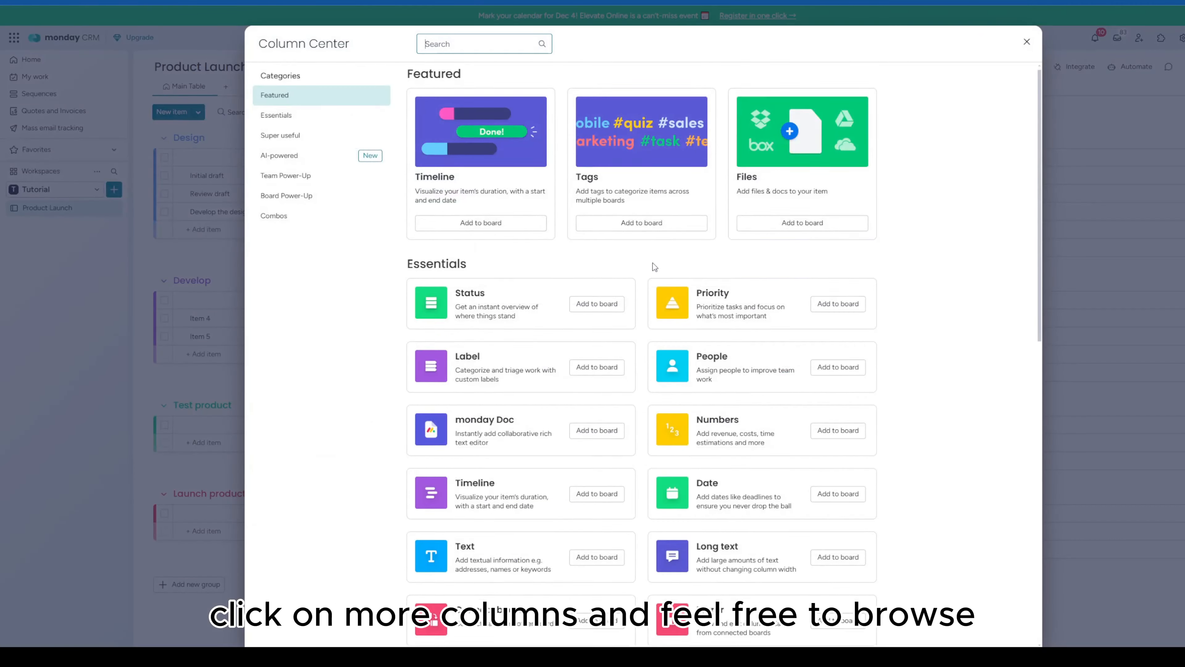
scroll(653, 266, down, 8)
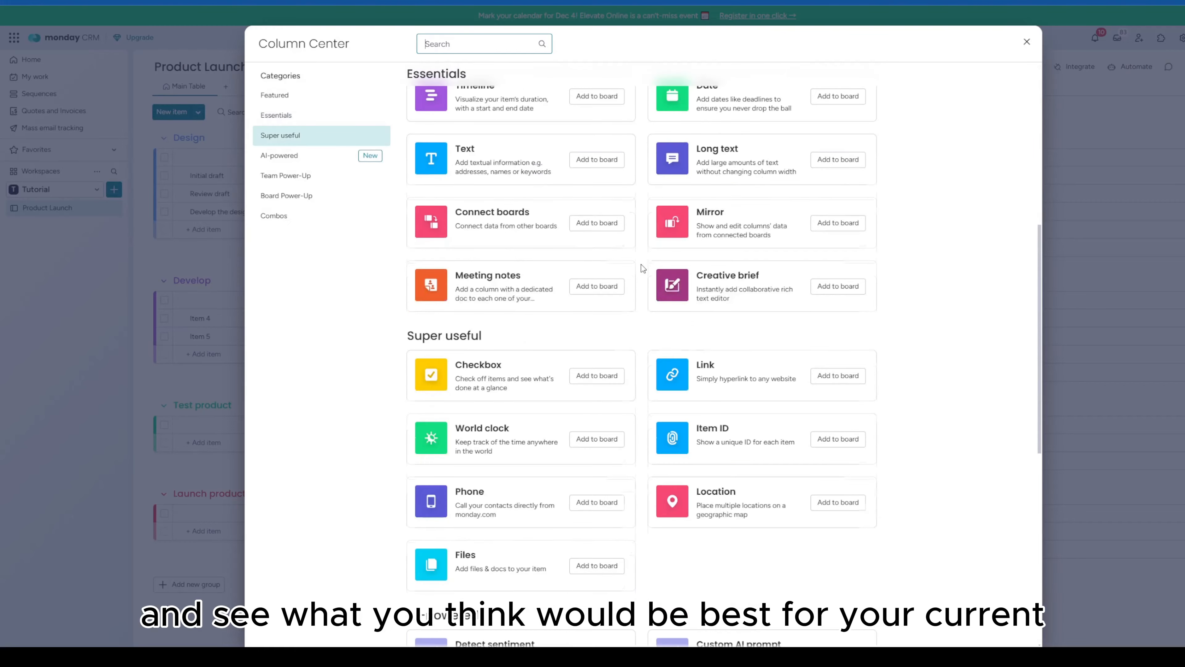
scroll(641, 267, down, 10)
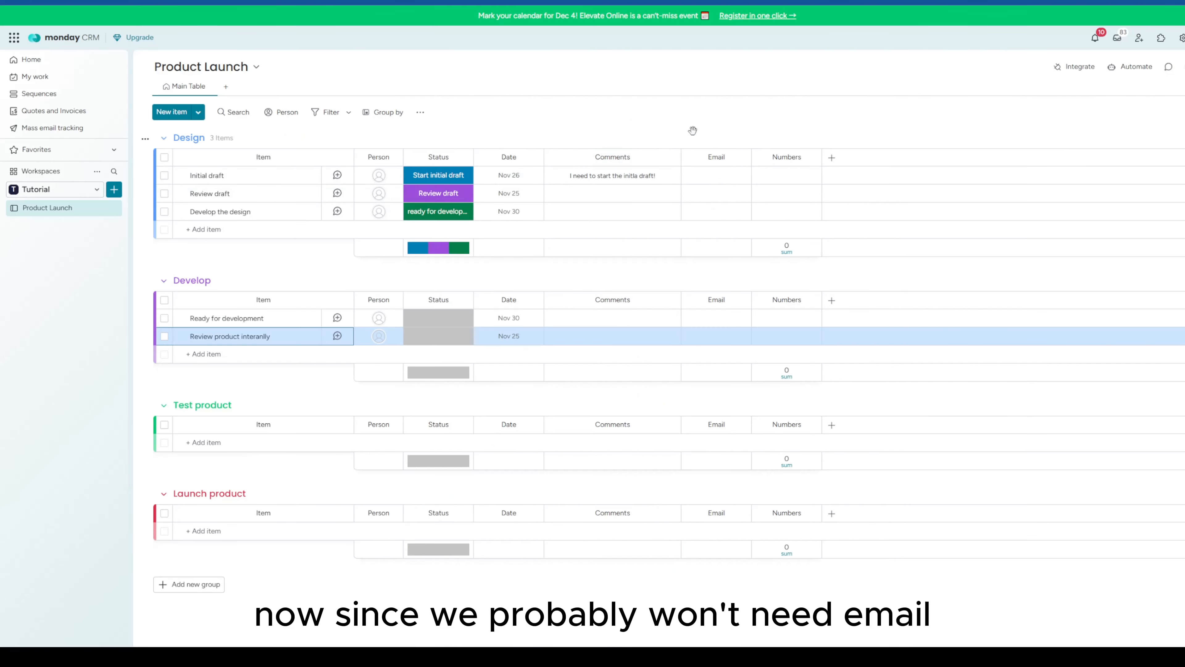
Step: Delete the Email column from the board and confirm the deletion
click(740, 157)
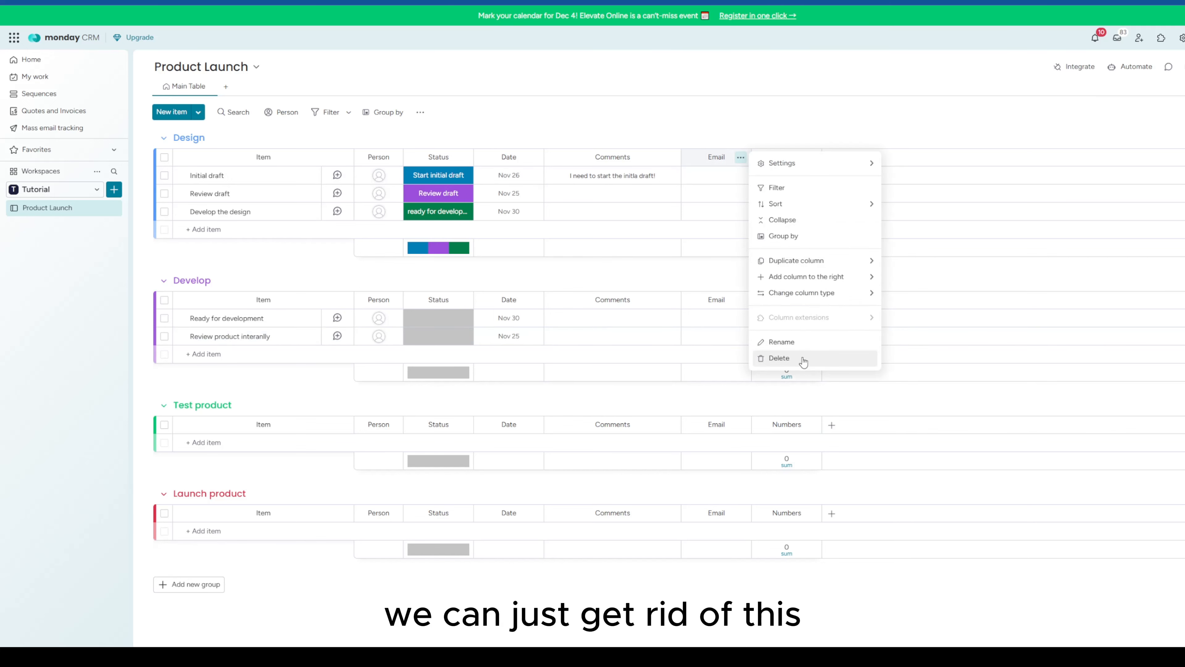
click(742, 159)
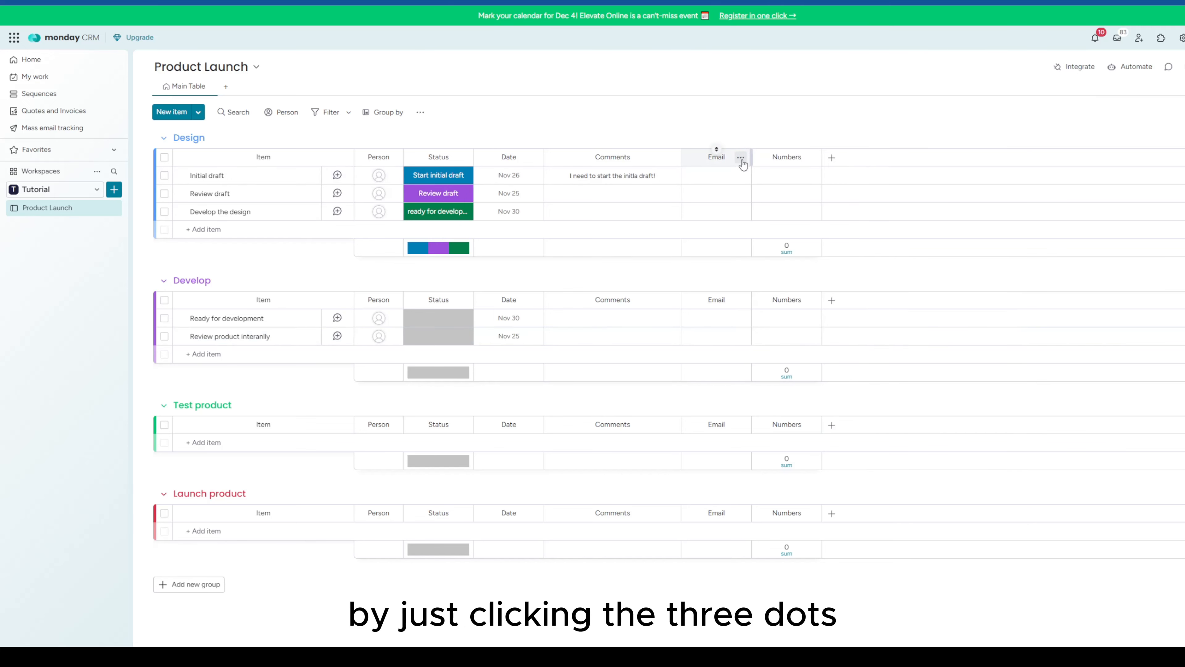
click(741, 159)
click(784, 356)
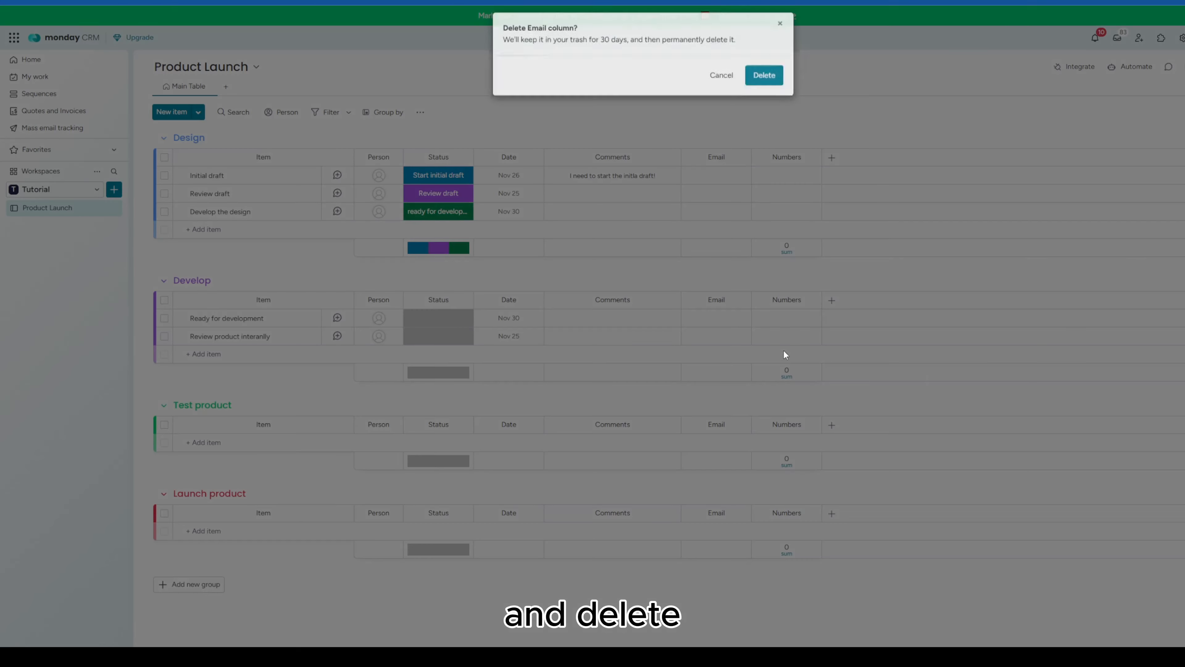
click(764, 75)
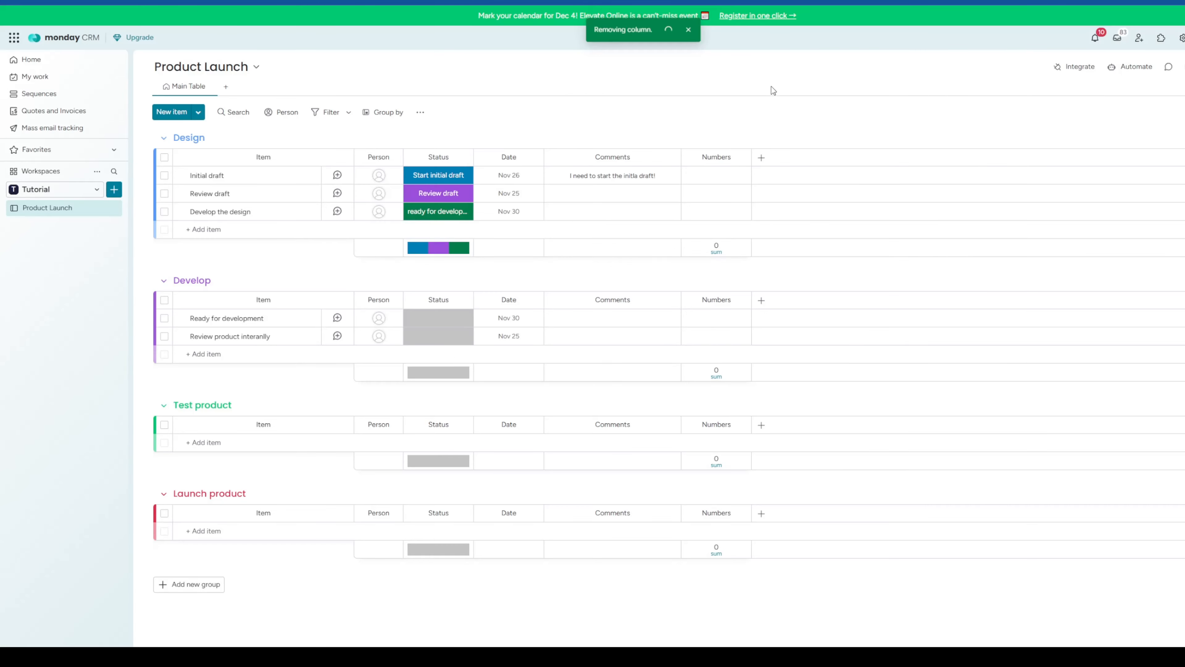
click(761, 158)
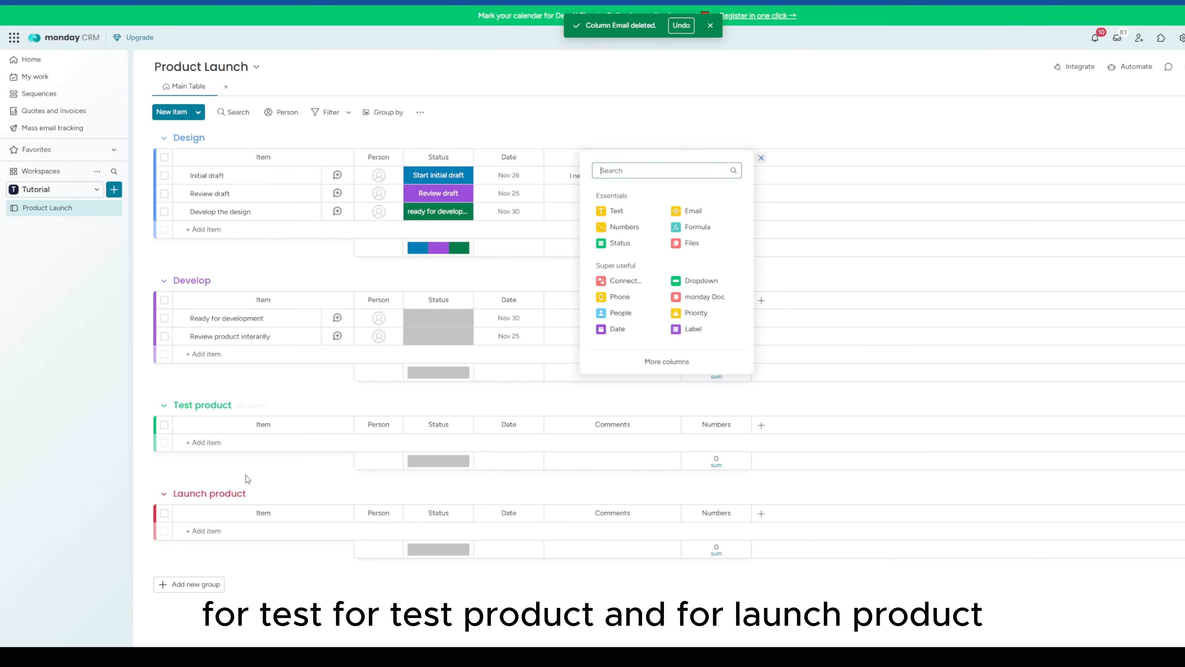
click(810, 115)
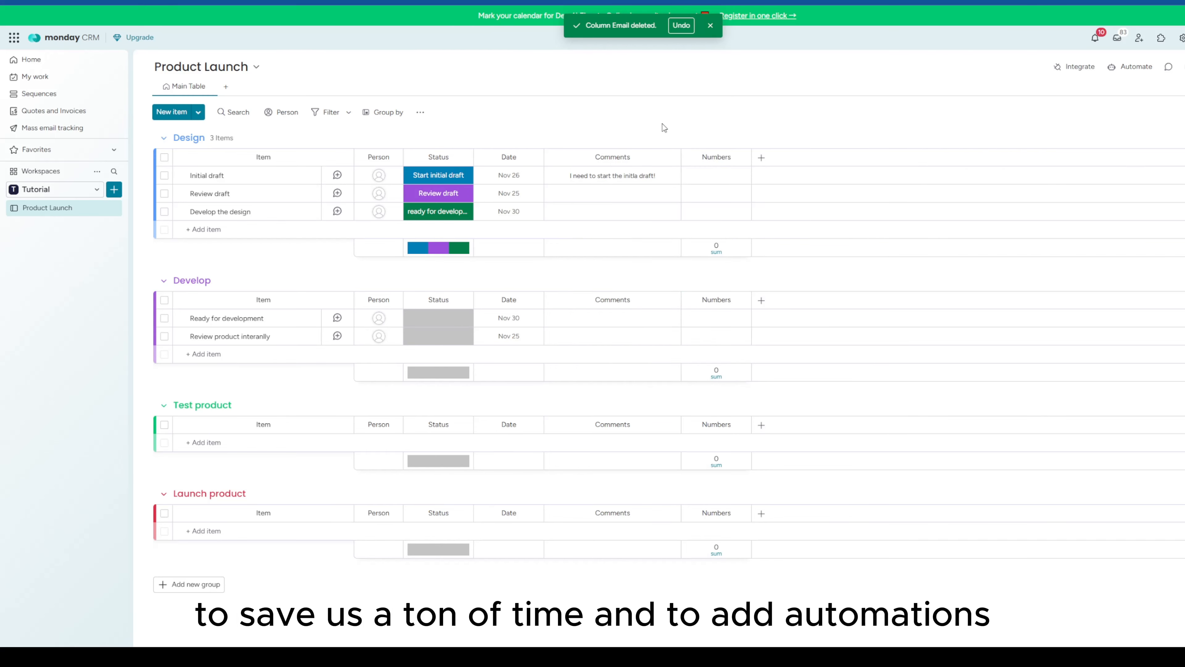
click(1131, 70)
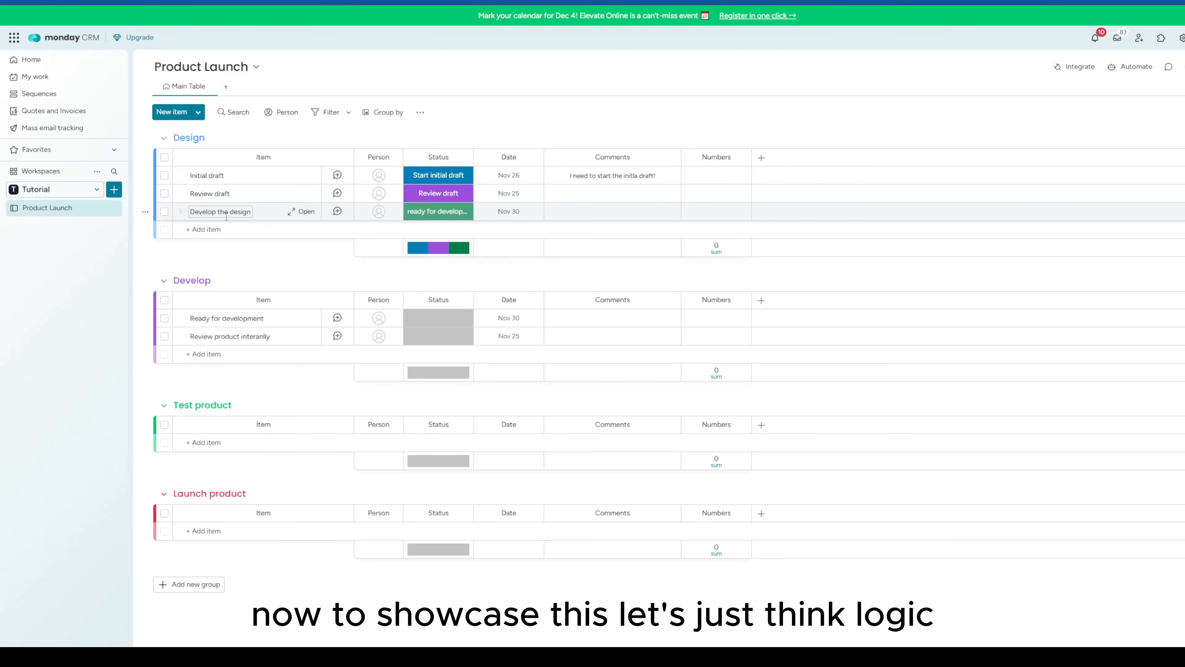
click(226, 216)
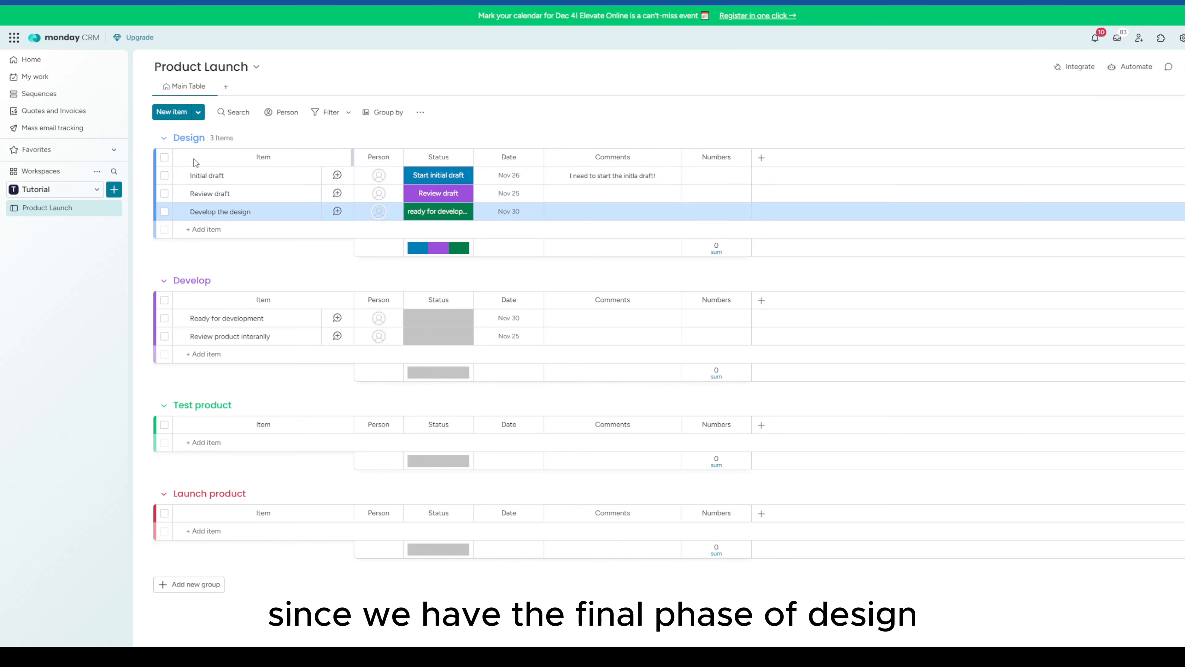
Step: Add a new status label named "Start development" to the Status column's label set
click(422, 214)
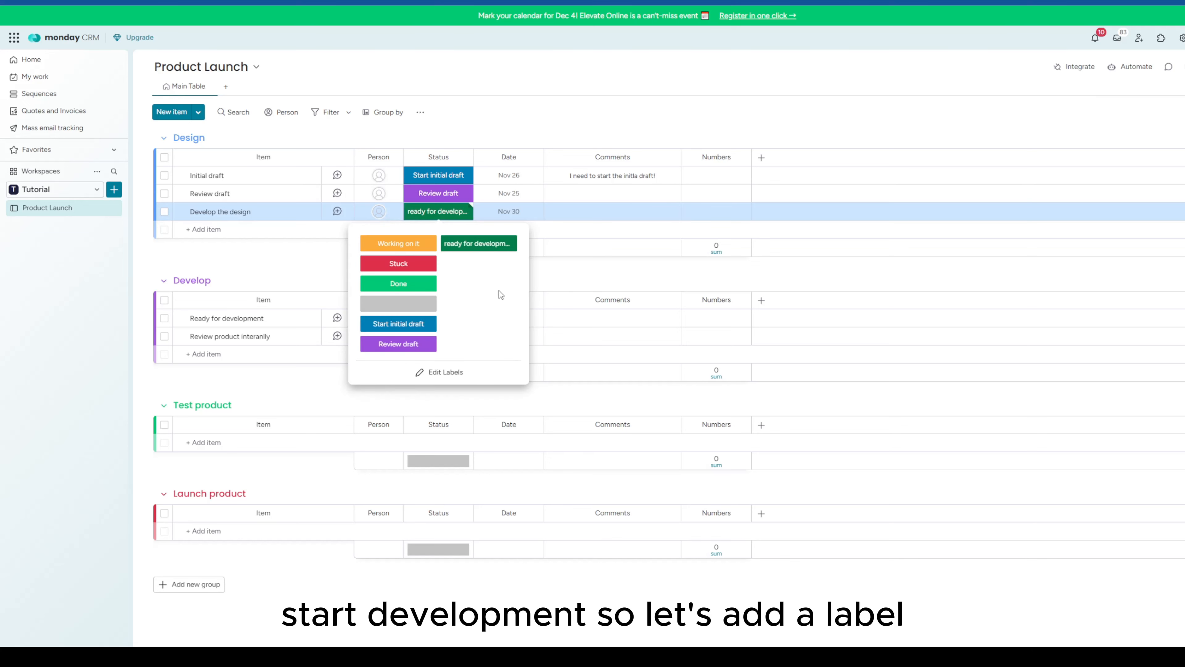
click(442, 373)
click(485, 264)
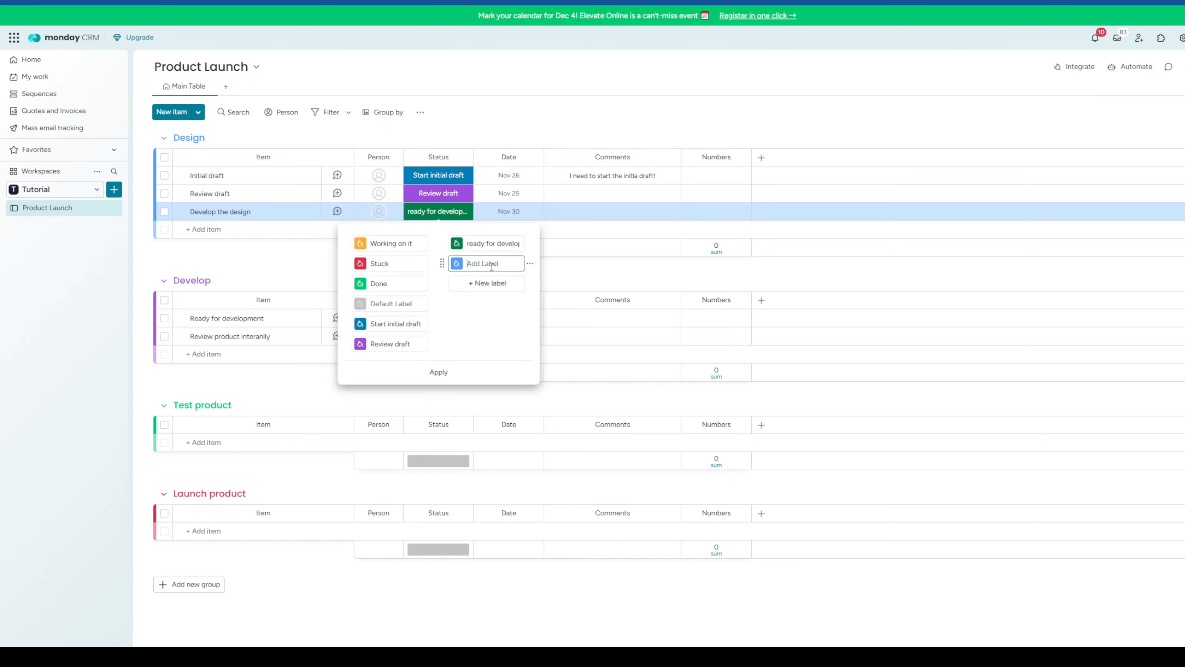
text(S)
text(tart development)
key(Return)
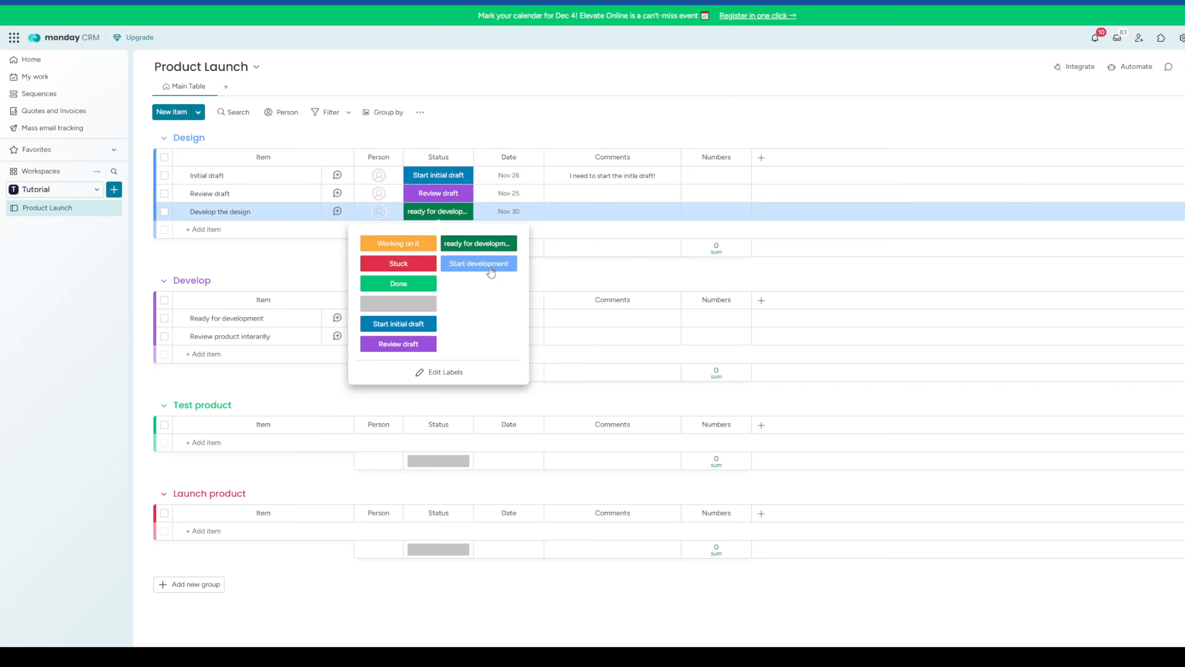
click(655, 70)
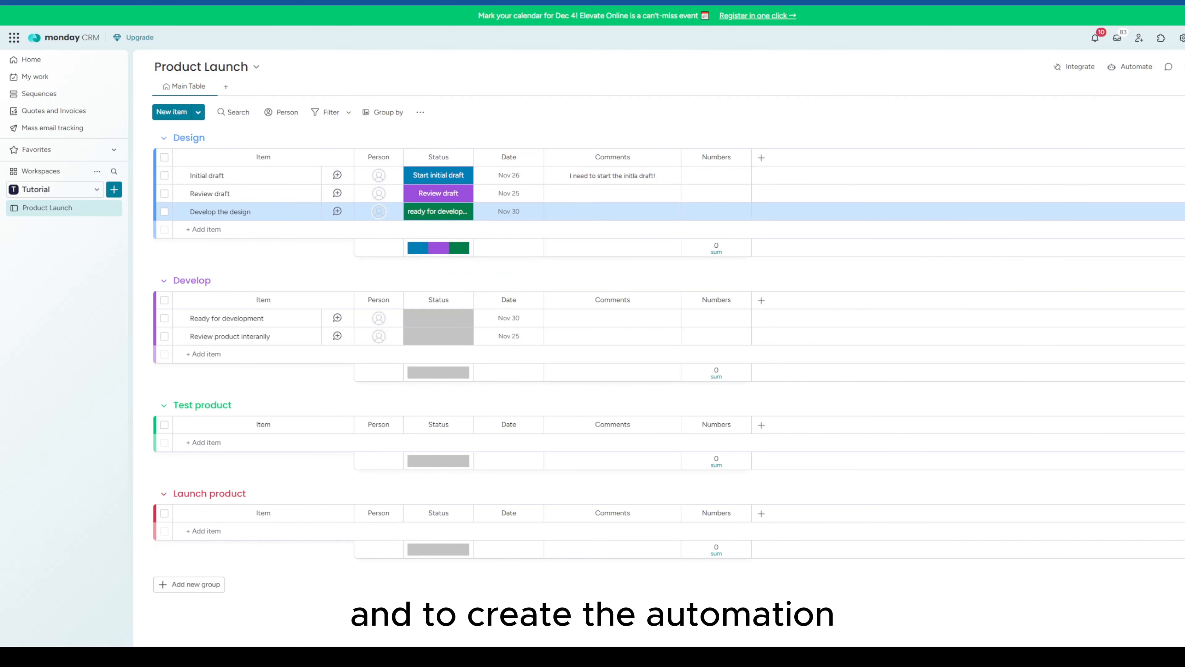
Step: Start a custom board automation that triggers when Status changes to Start development
click(1125, 70)
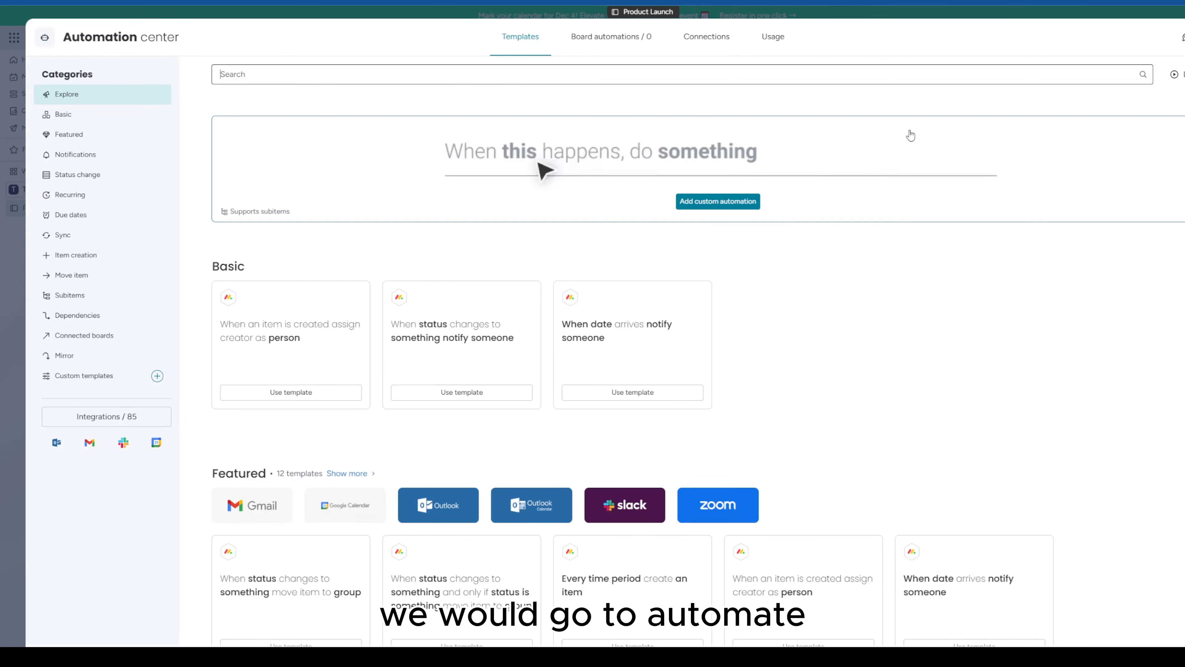
click(708, 206)
click(320, 119)
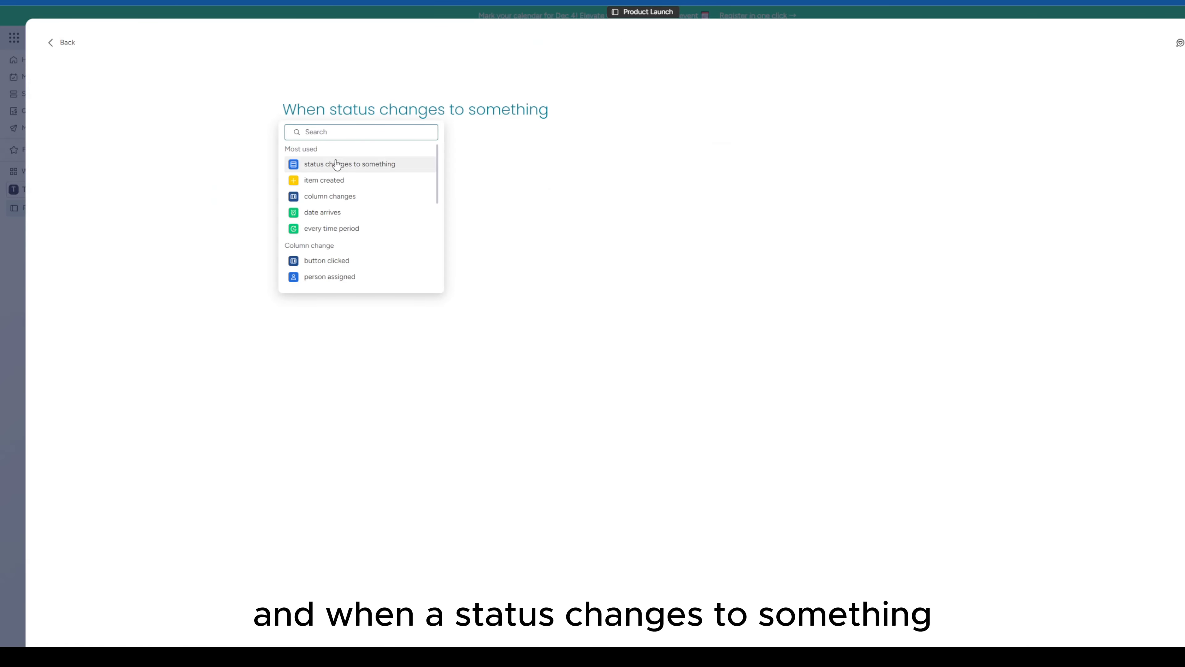
click(361, 170)
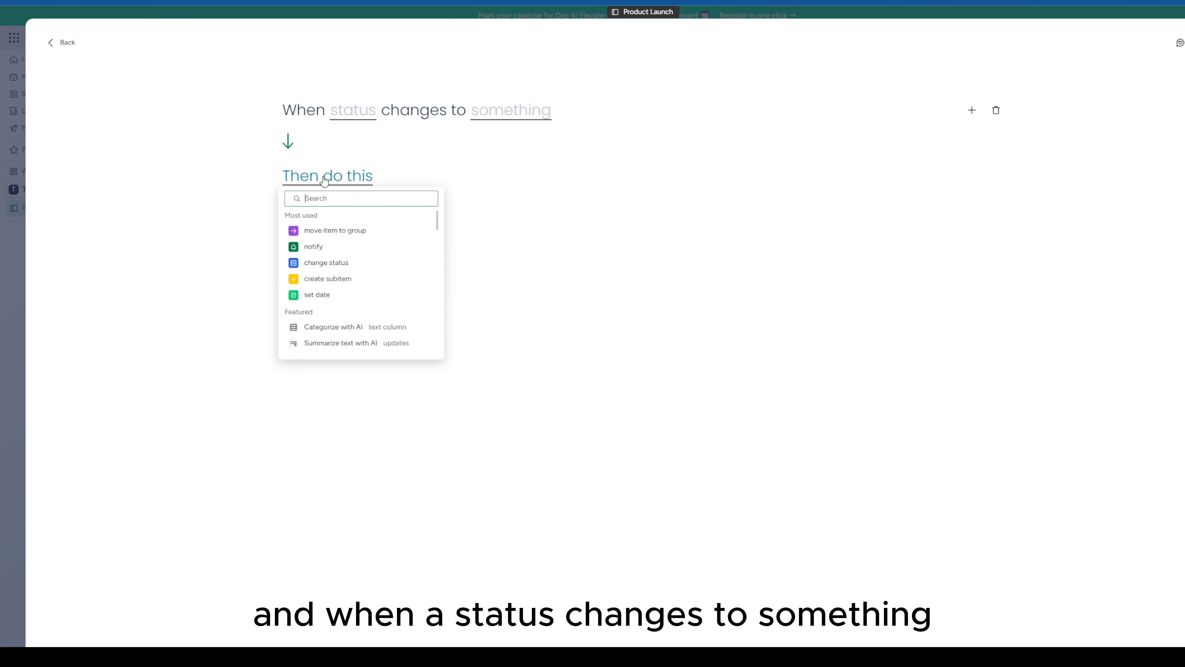
click(347, 112)
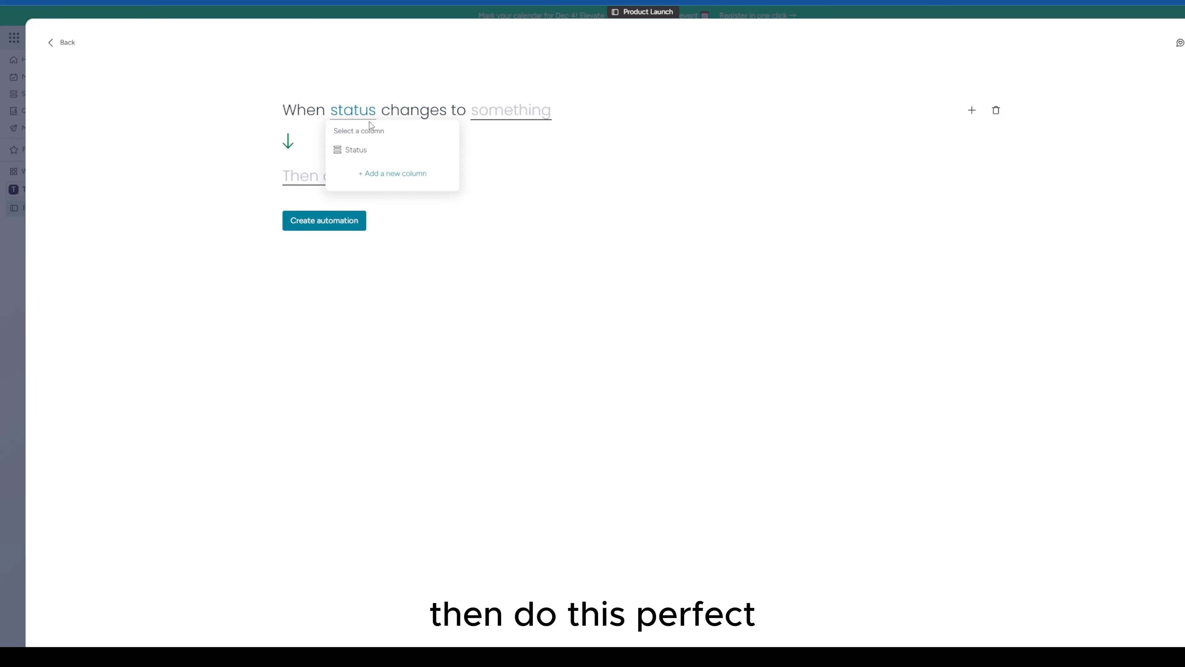
click(359, 153)
click(494, 121)
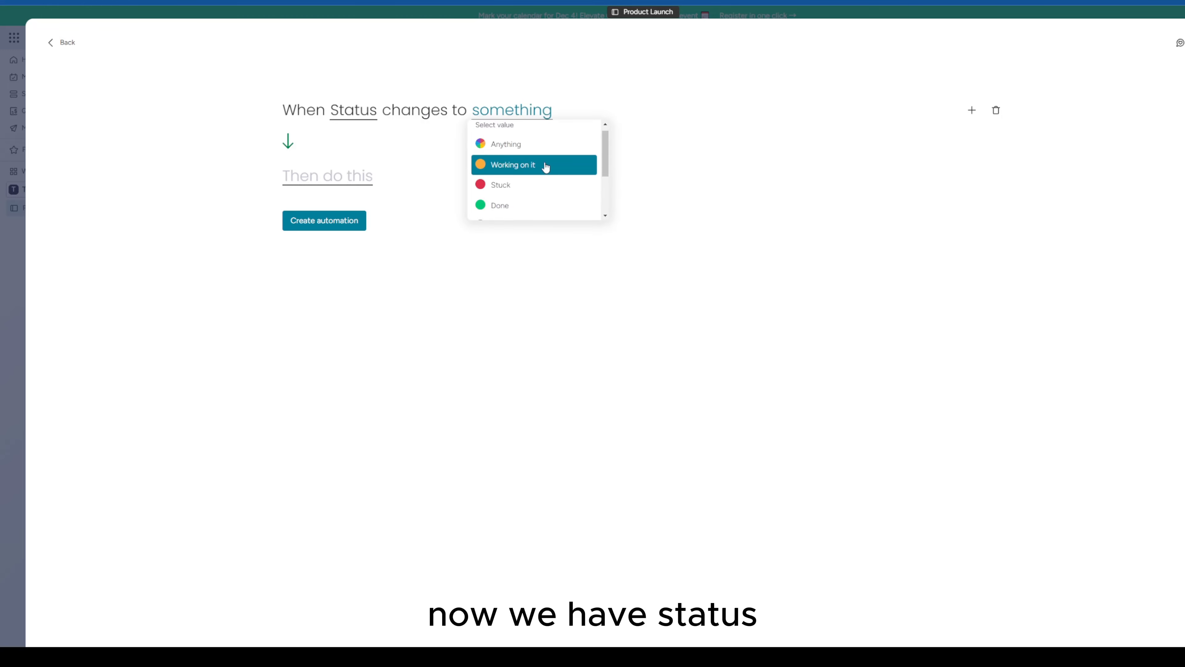
scroll(546, 171, down, 2)
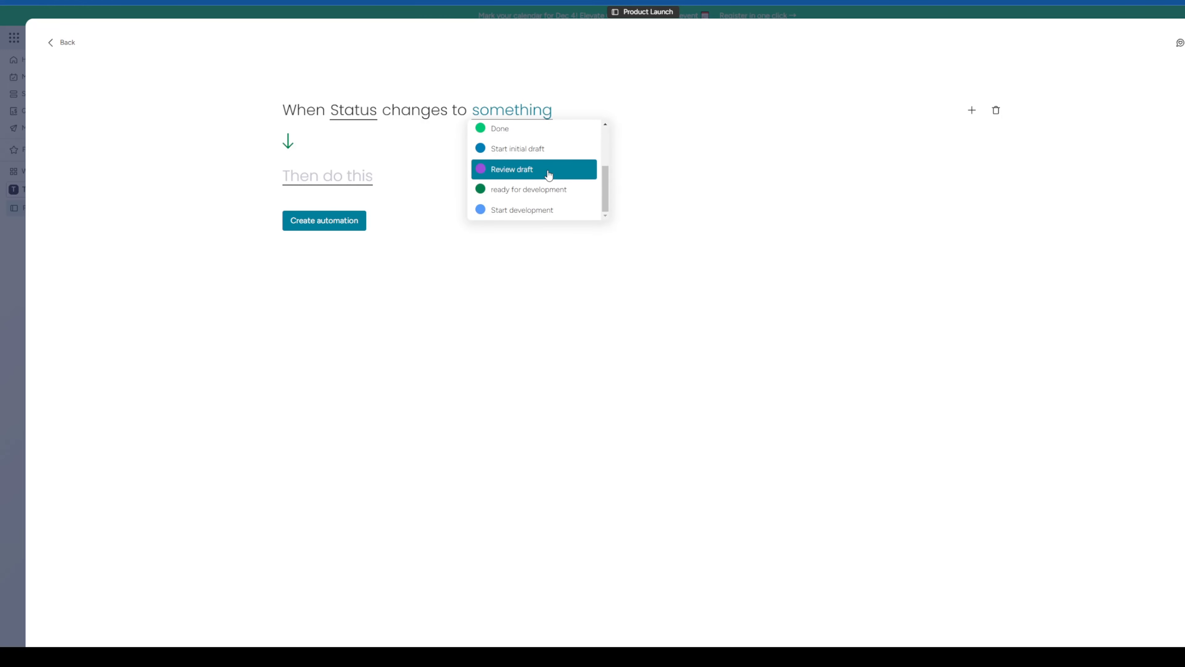
click(546, 211)
Step: Set the automation's action to move the item to the Develop group and create the automation
click(339, 187)
click(345, 230)
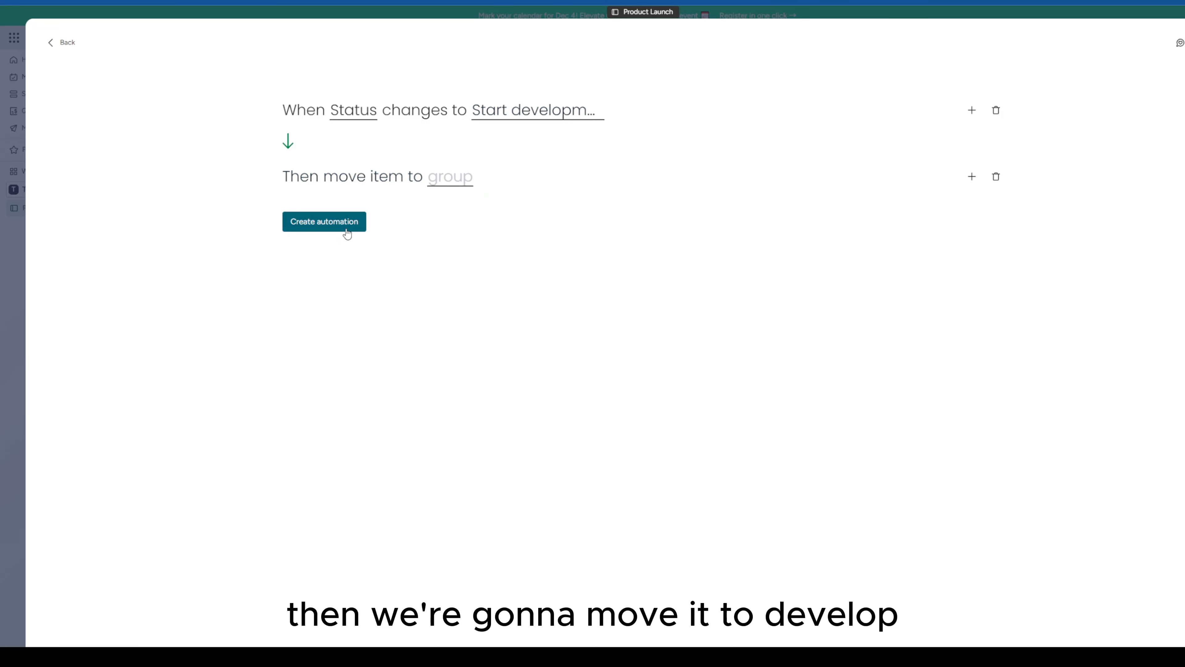
click(453, 178)
scroll(511, 230, down, 1)
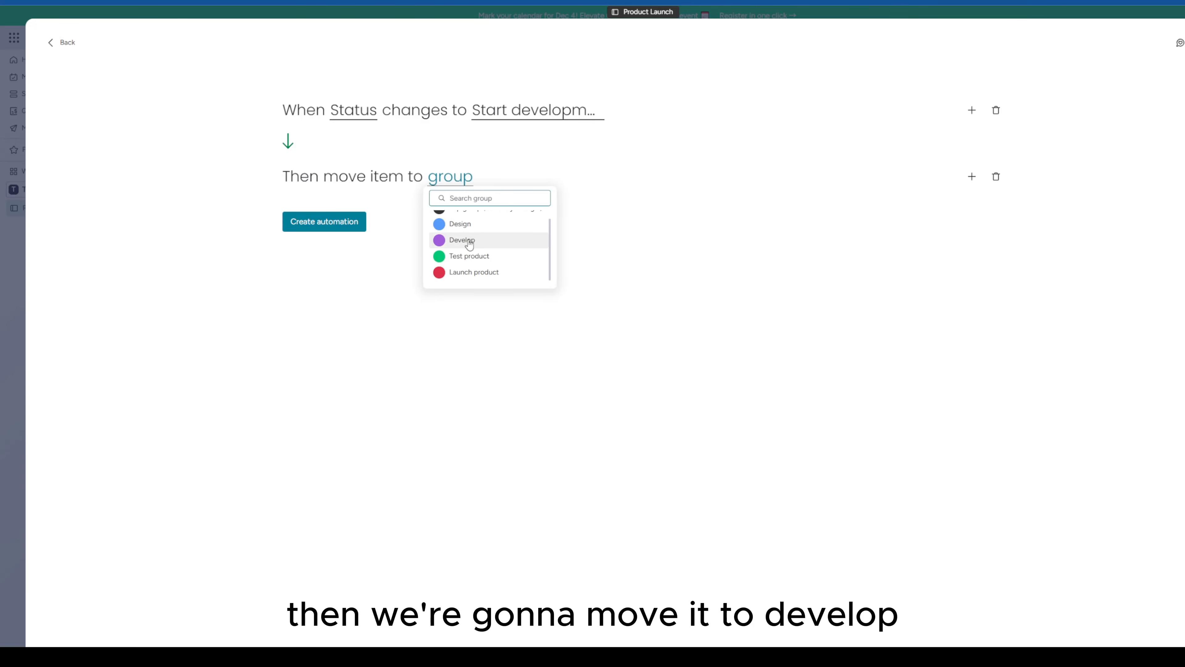
click(476, 238)
click(325, 226)
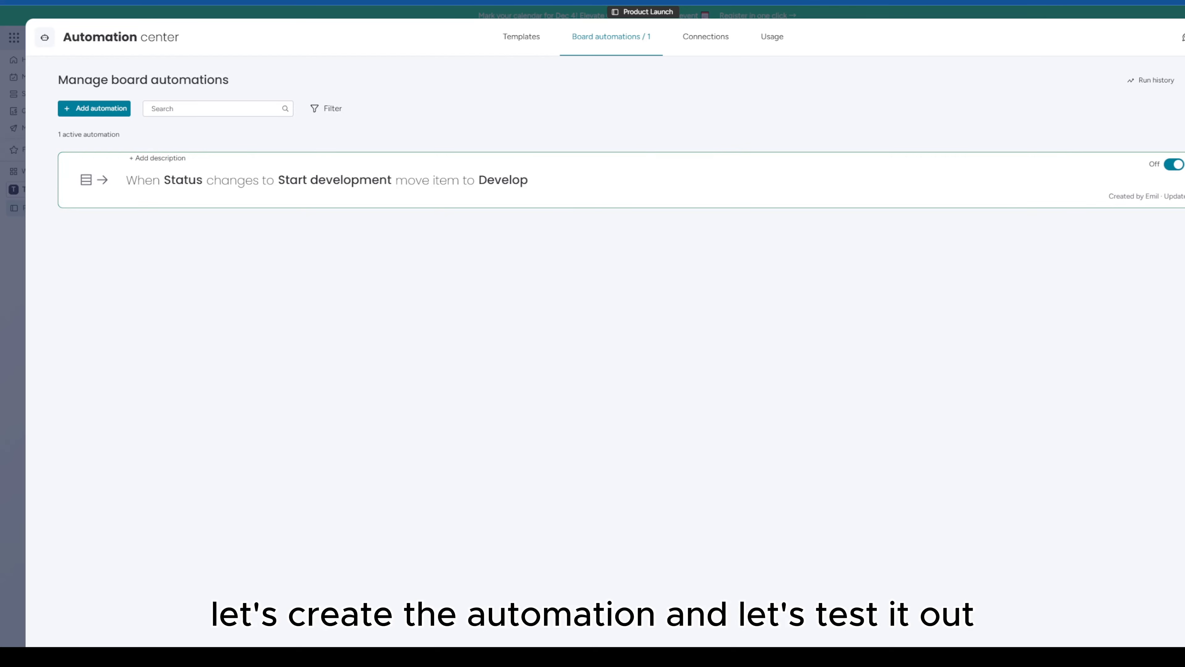
Step: Add the item "Design ready for development" to the Design group and set its status to Start development
click(1184, 37)
click(251, 229)
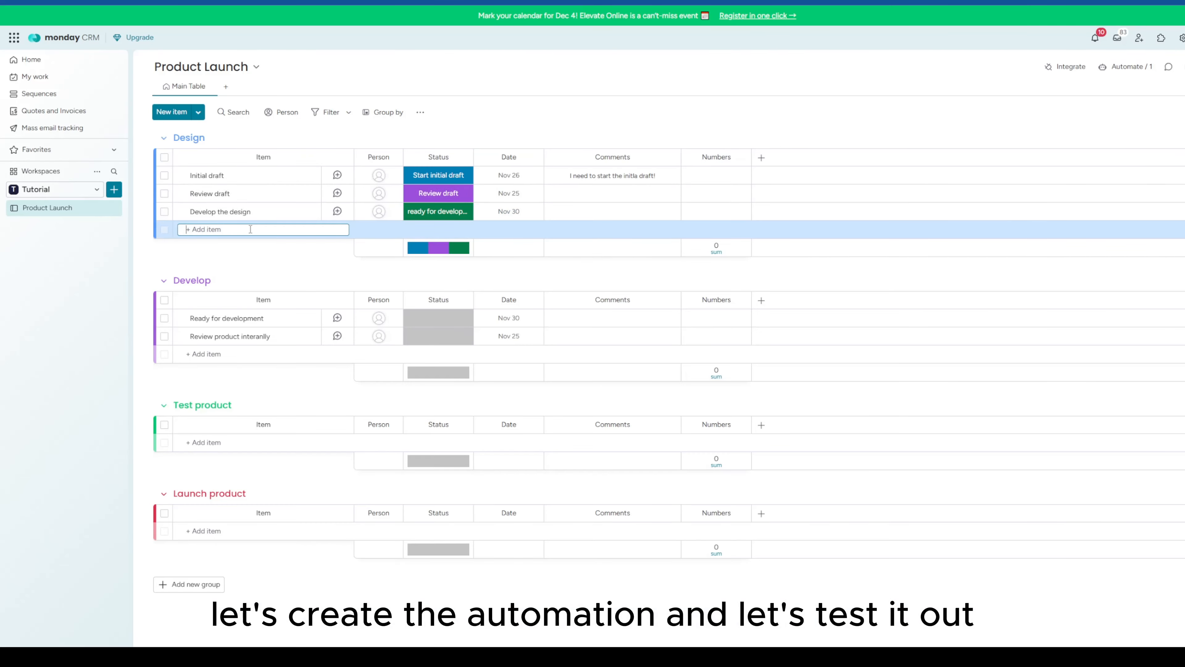
text(Design ready for development)
key(Return)
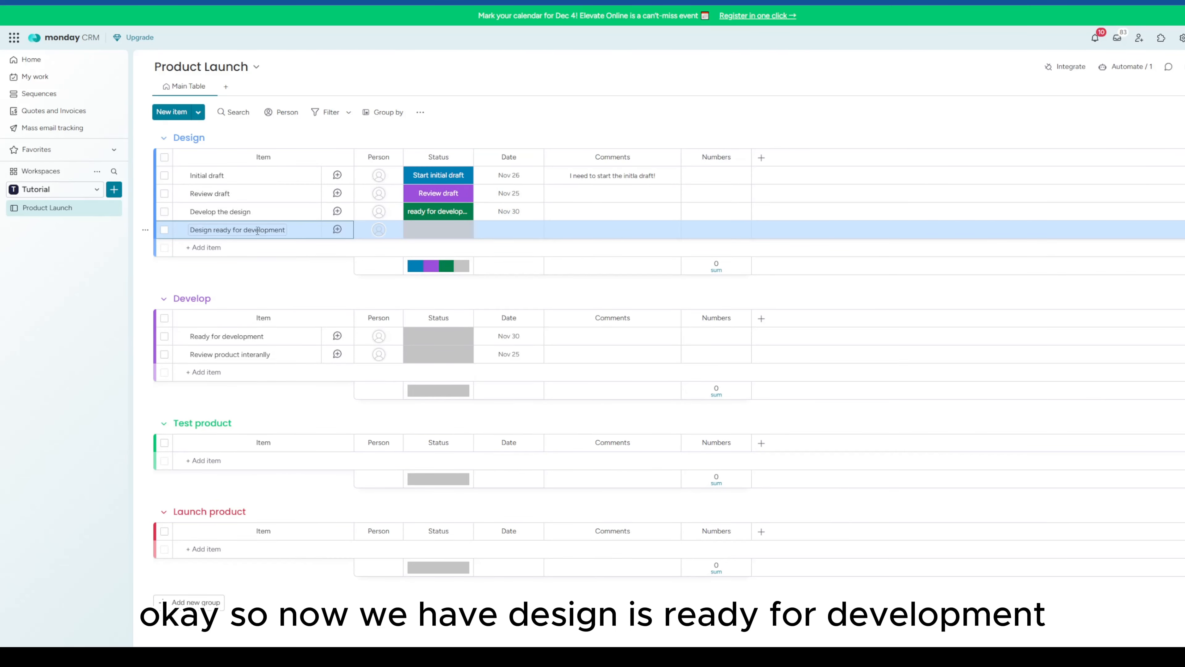
click(426, 232)
click(460, 283)
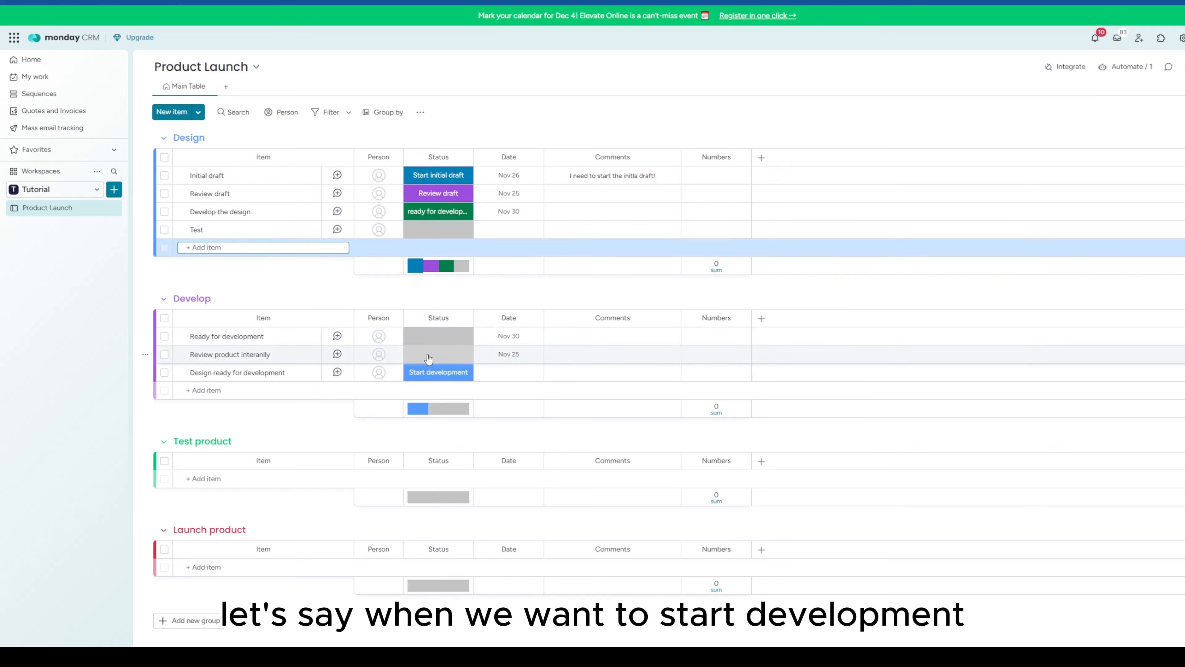
click(379, 374)
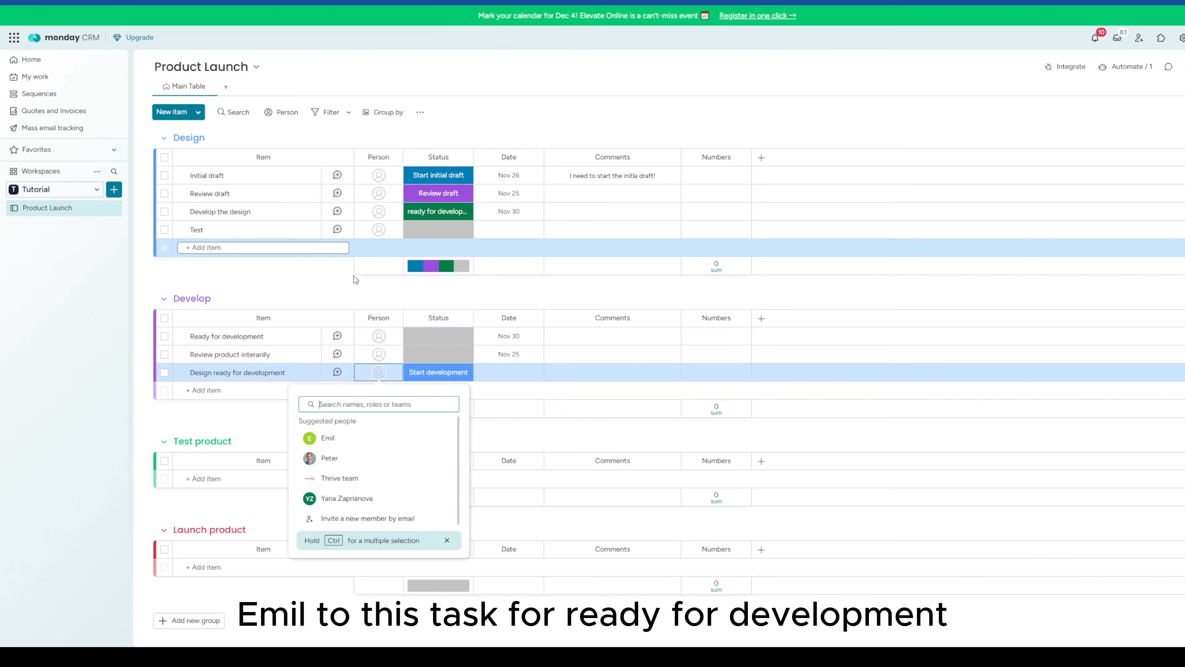
click(329, 283)
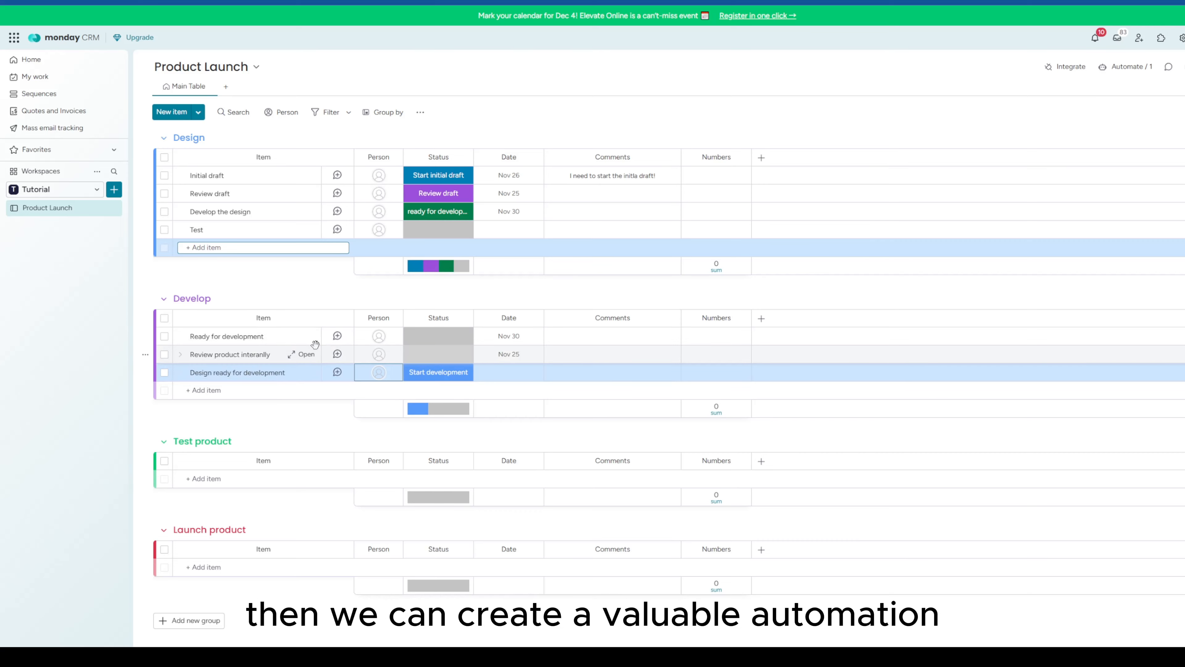
Step: Start another custom automation with a status-change trigger and assign person as its action
click(1130, 67)
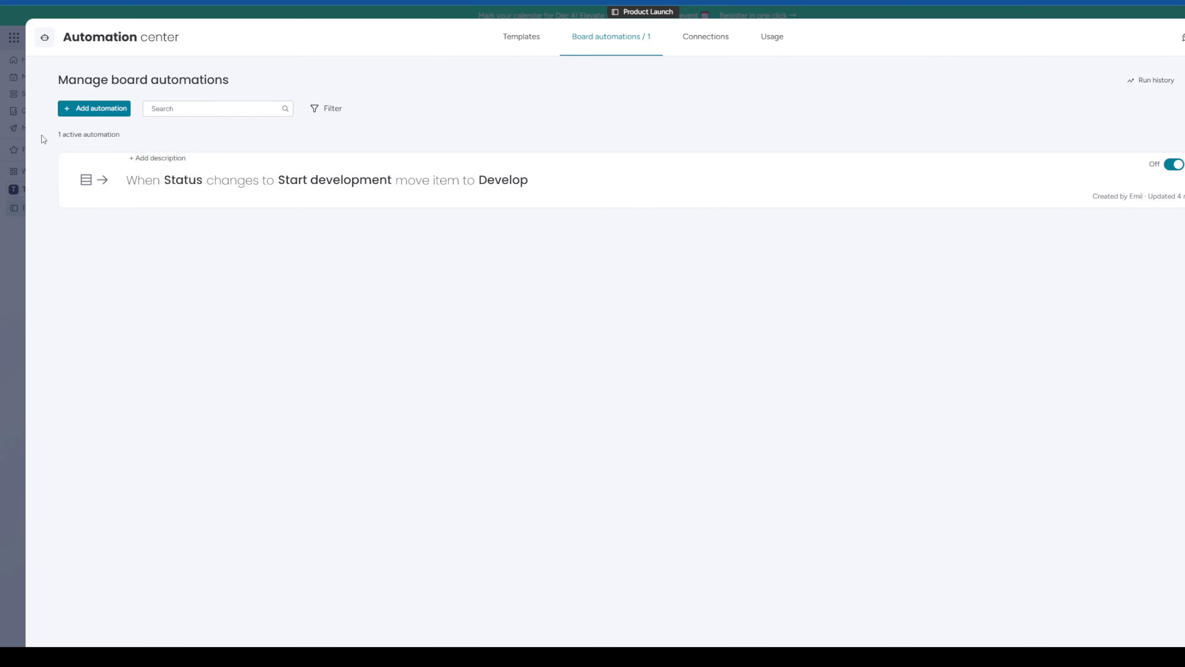
click(117, 110)
click(363, 117)
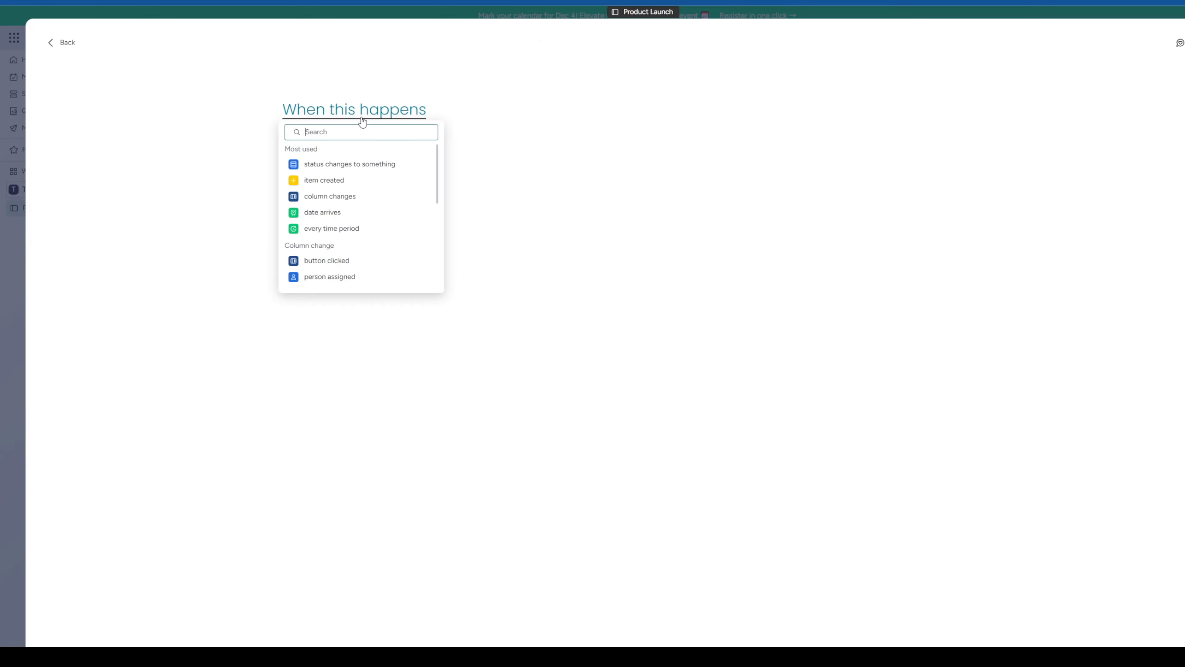
click(348, 169)
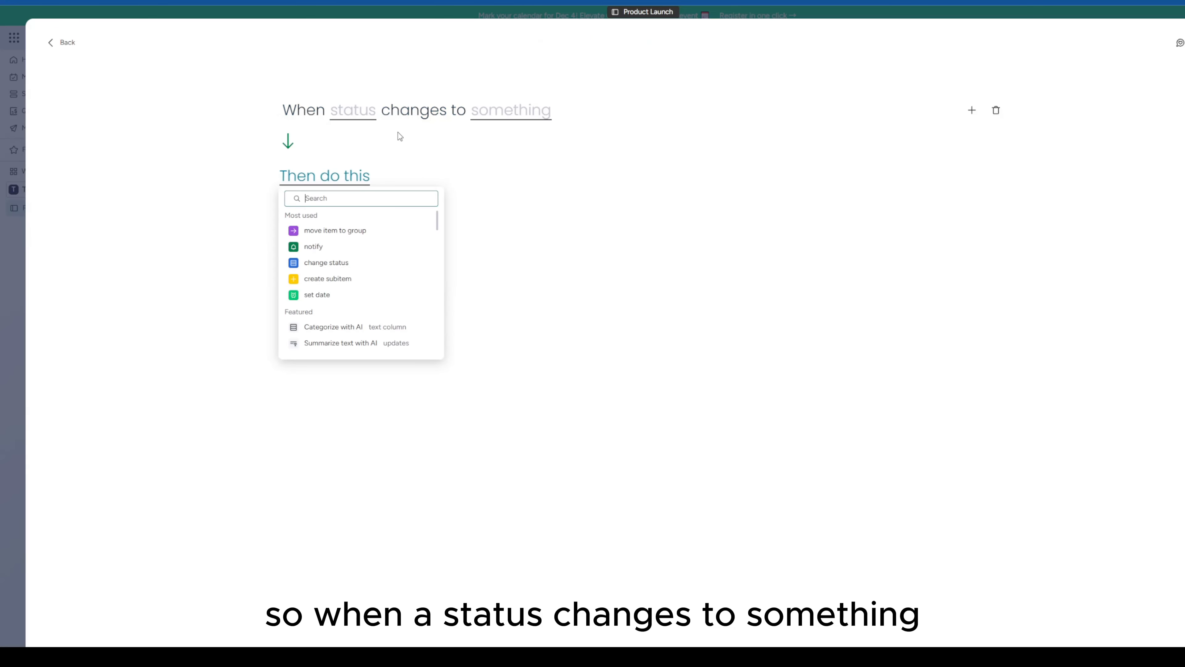
scroll(362, 260, down, 5)
scroll(363, 265, down, 2)
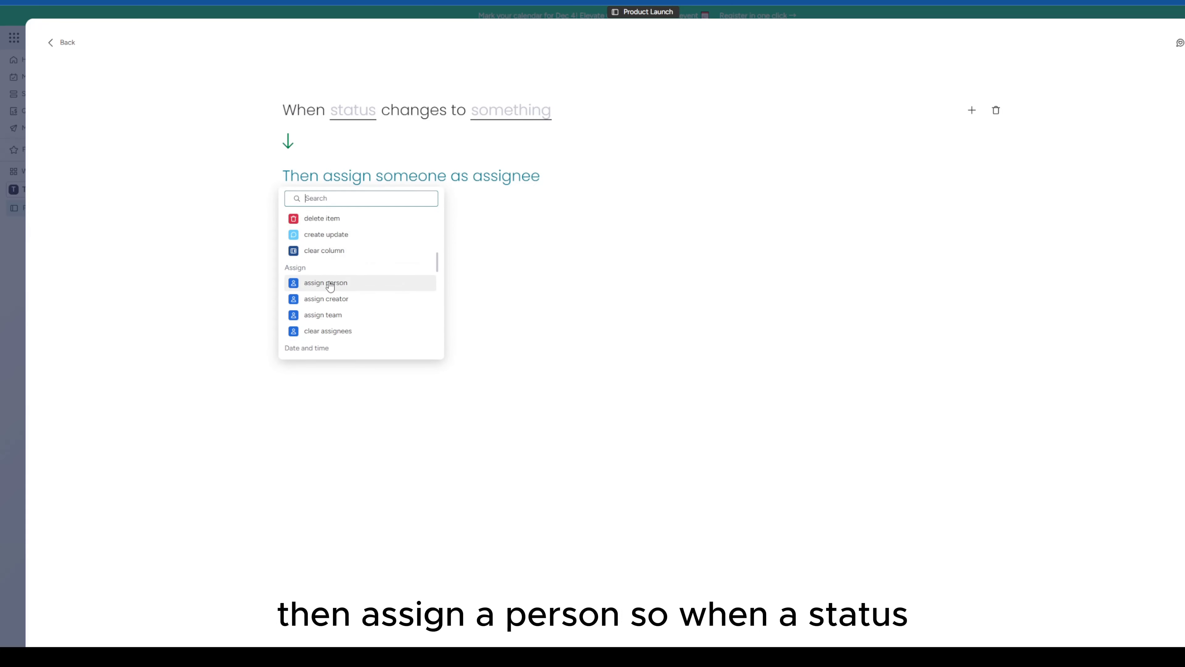
click(334, 281)
Step: Set the assignment automation's trigger to the Status column changing to Start development
click(351, 117)
click(373, 149)
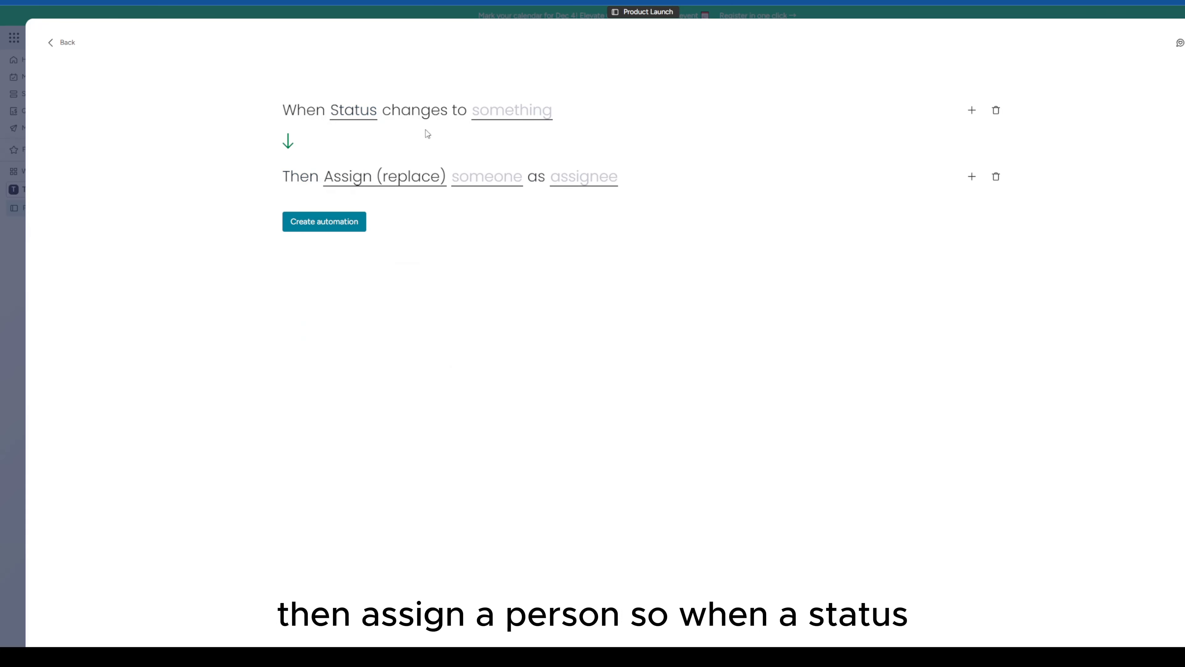
click(512, 110)
scroll(529, 166, down, 3)
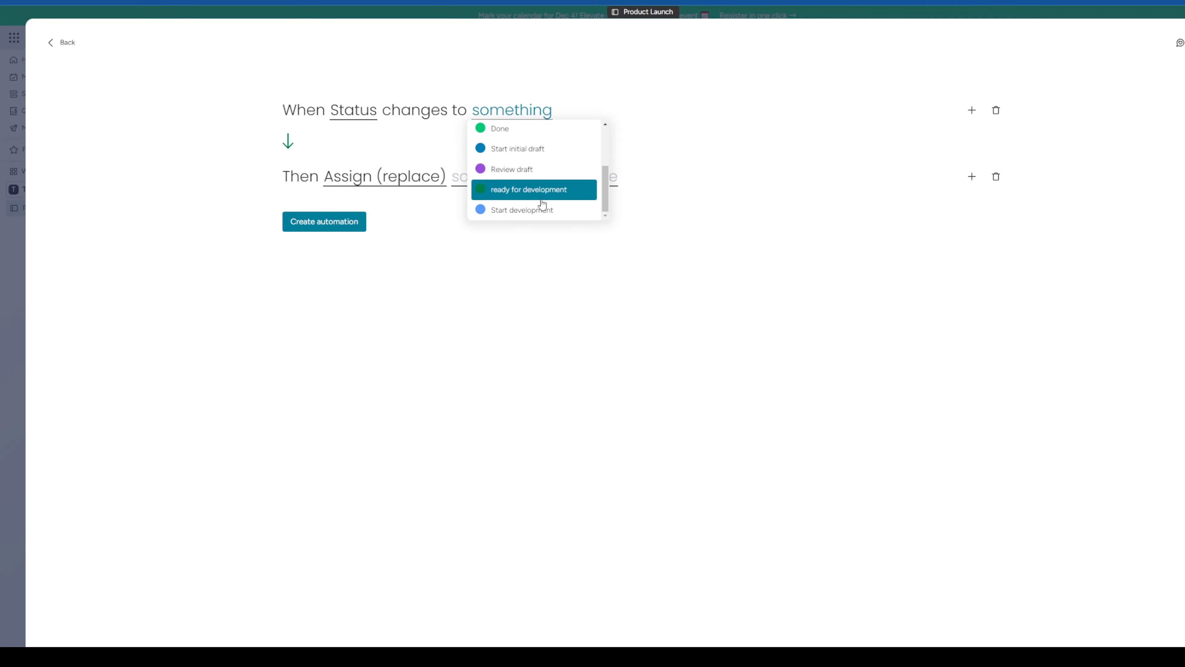
click(516, 211)
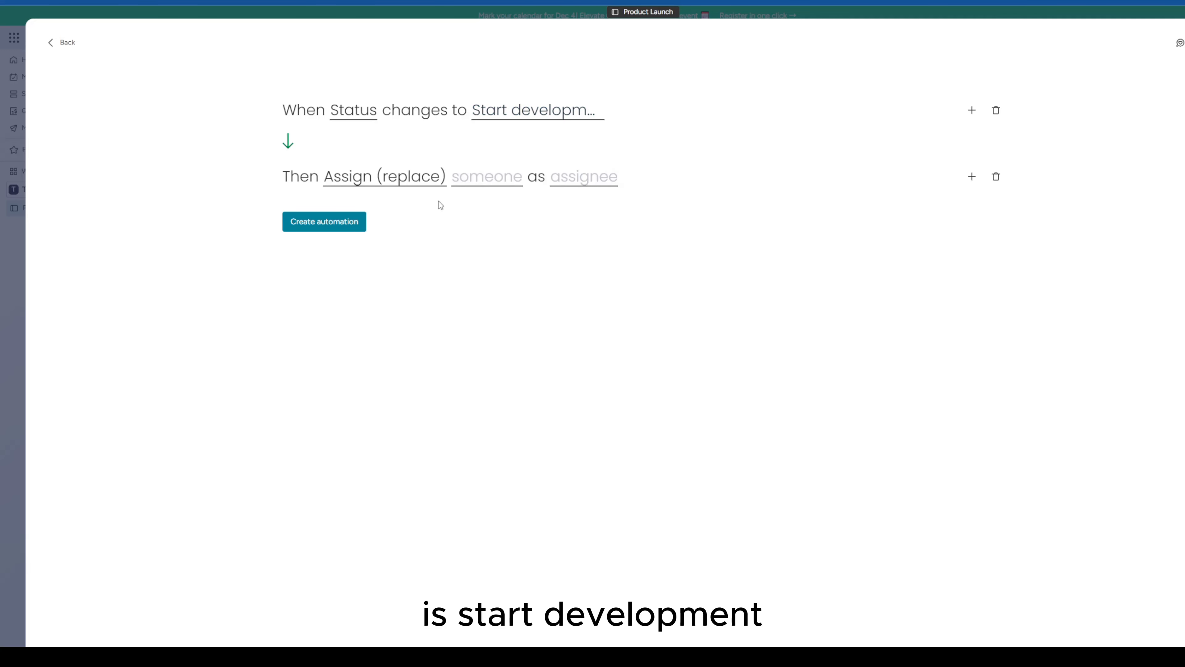
Step: Make the automation assign your own user in the Person column, and create it
click(481, 189)
click(506, 226)
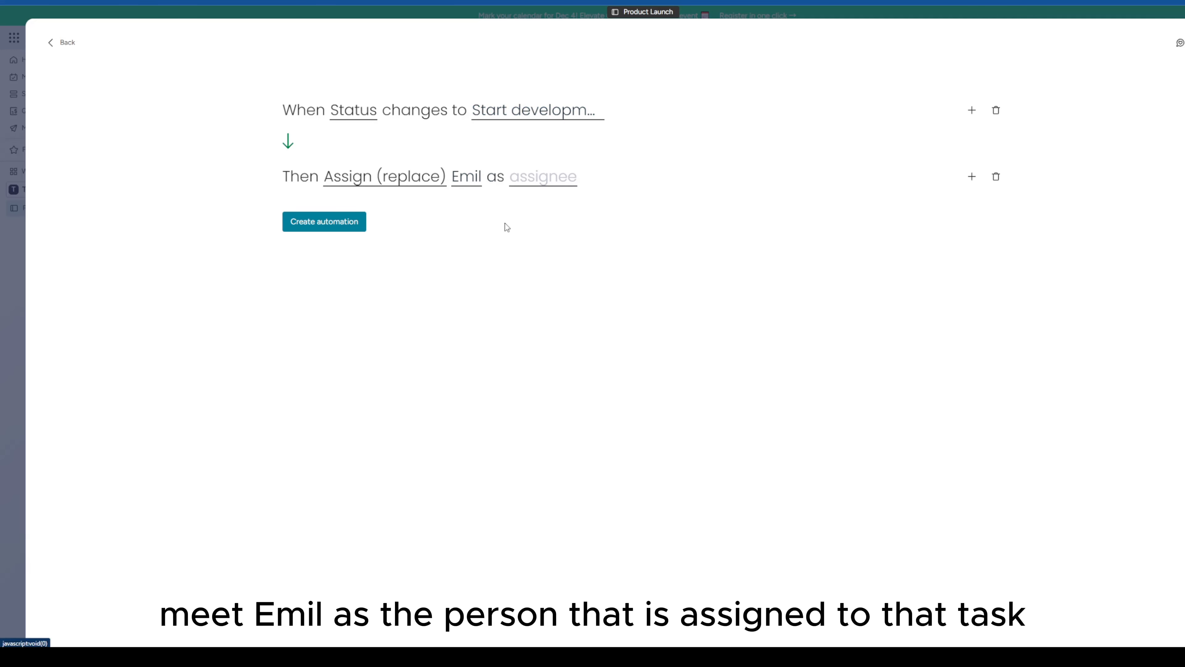
click(541, 178)
click(525, 214)
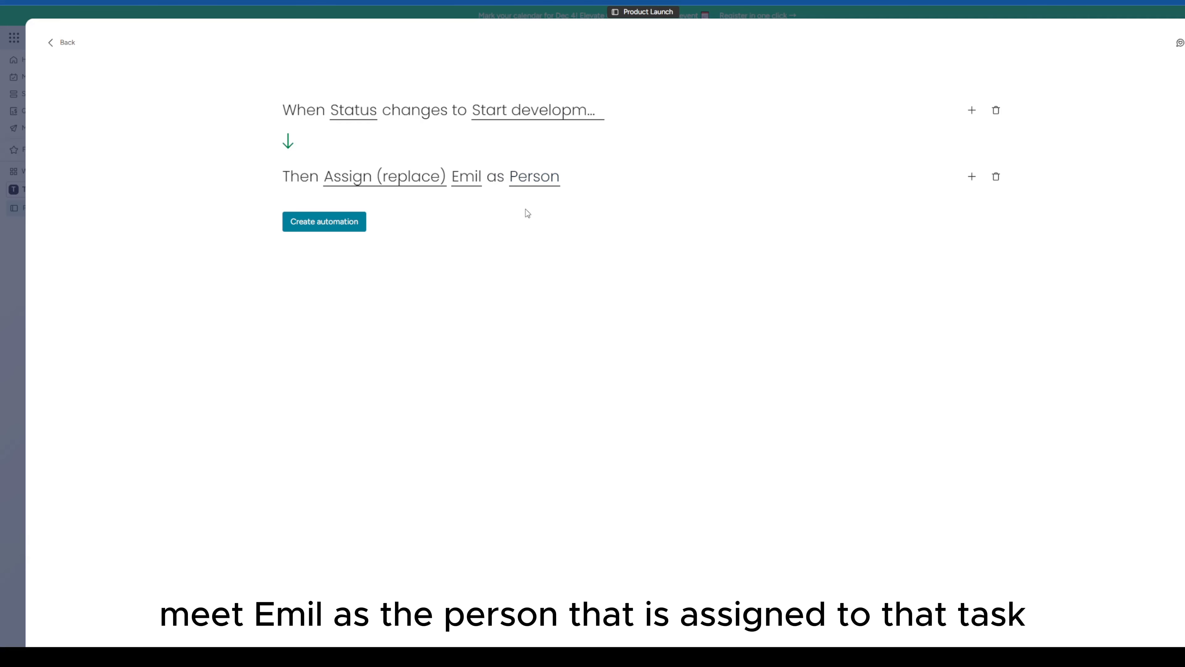
click(345, 226)
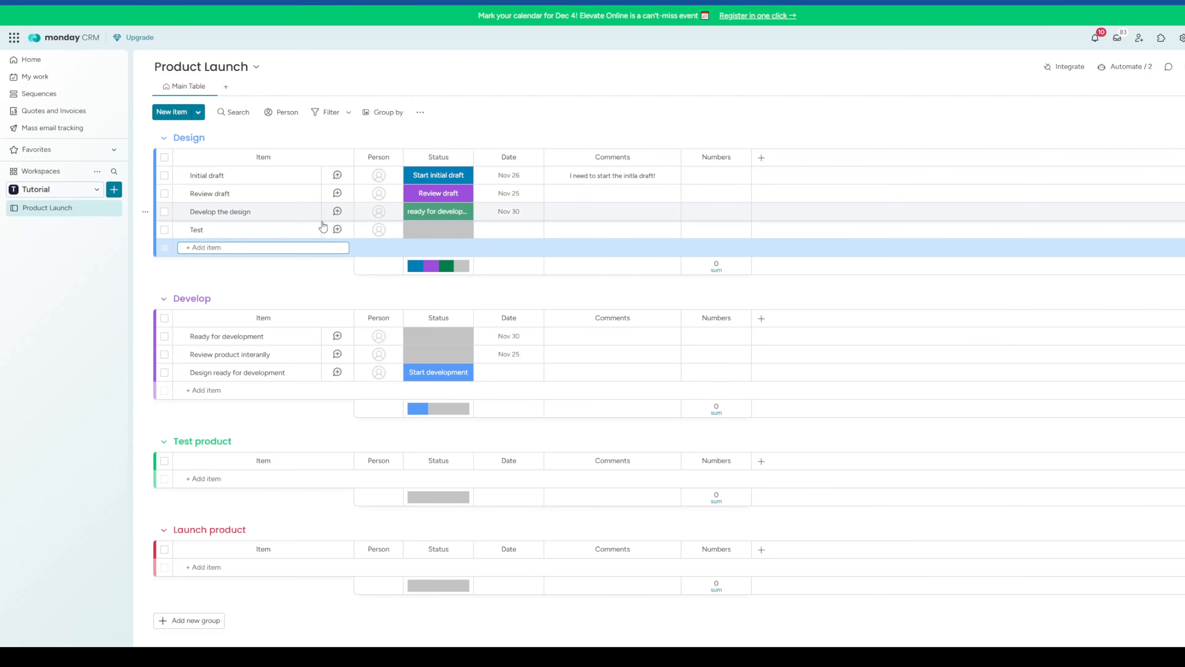
Step: Set the Test item's status in the Design group to Start development to try both automations
click(419, 232)
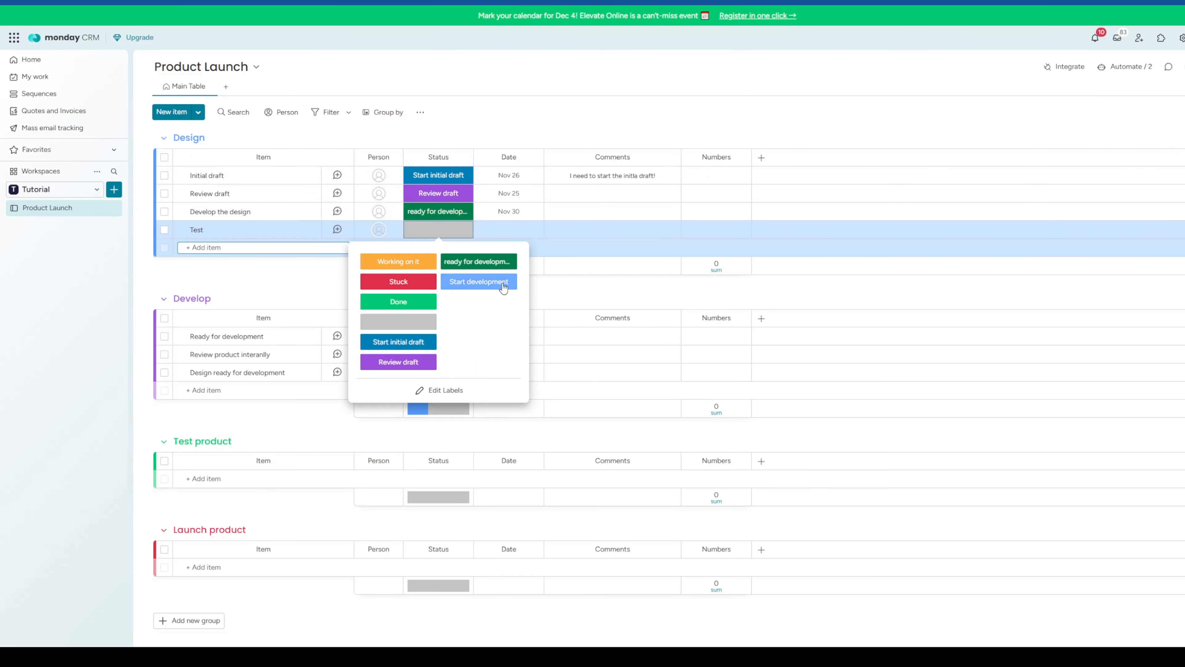
click(485, 282)
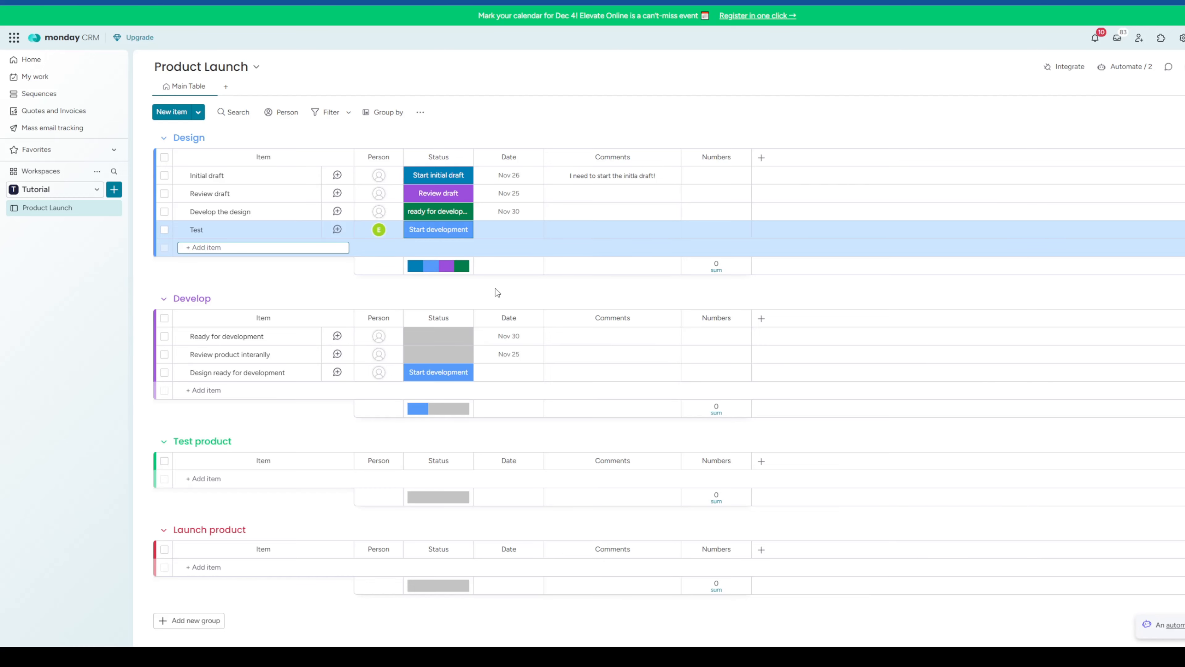
mouse_move(380, 373)
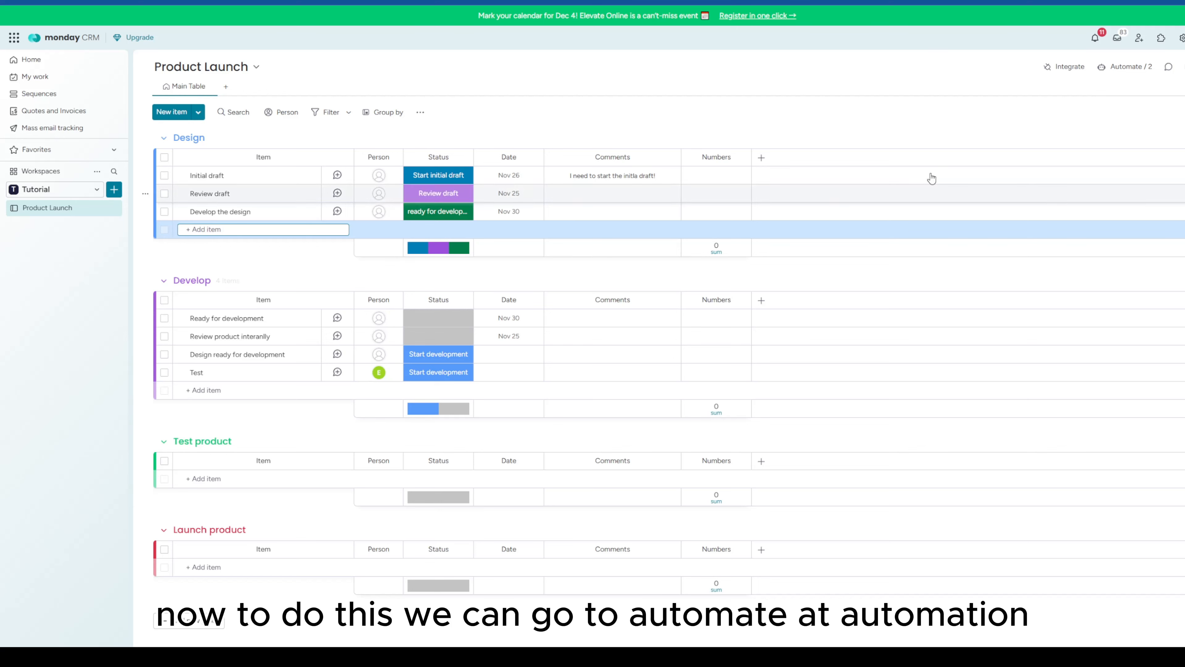
Step: Start a new custom automation with a status-change trigger and notify someone as its action
click(1132, 68)
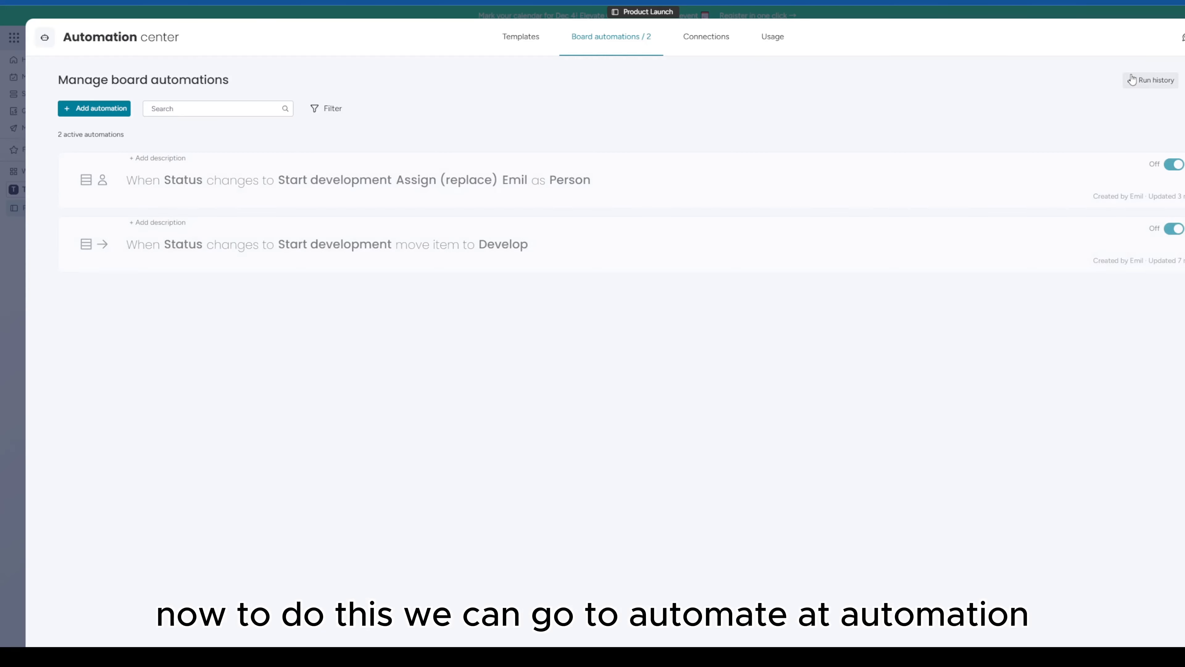
click(112, 111)
click(312, 111)
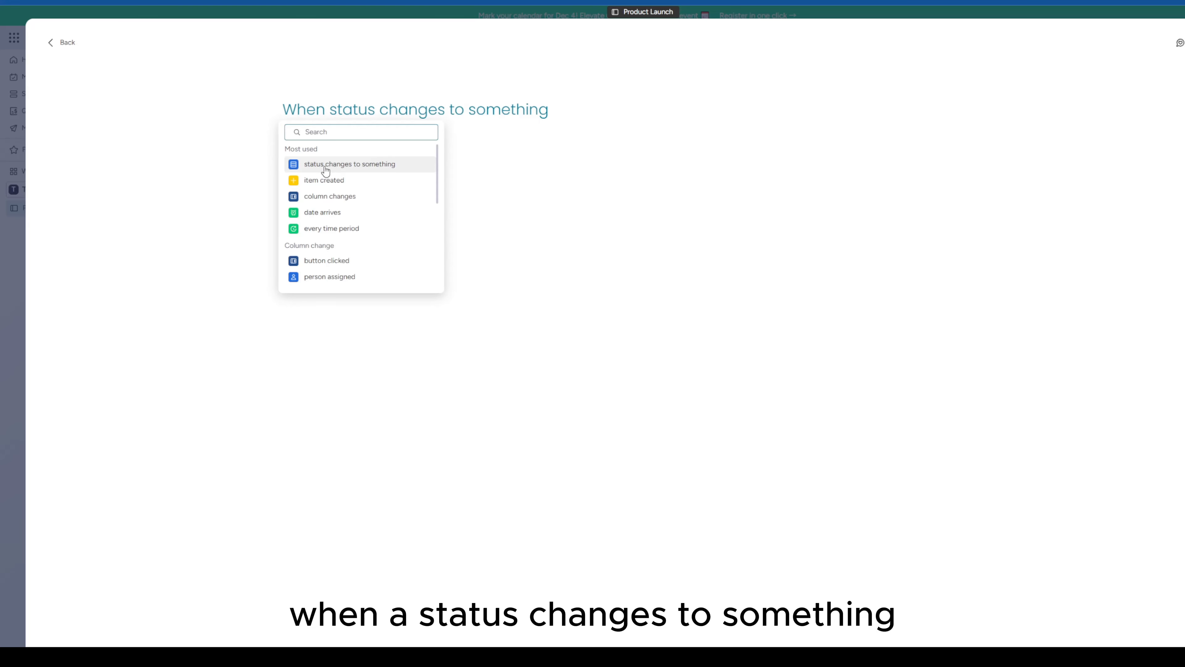
click(330, 170)
scroll(349, 252, down, 1)
scroll(349, 251, up, 1)
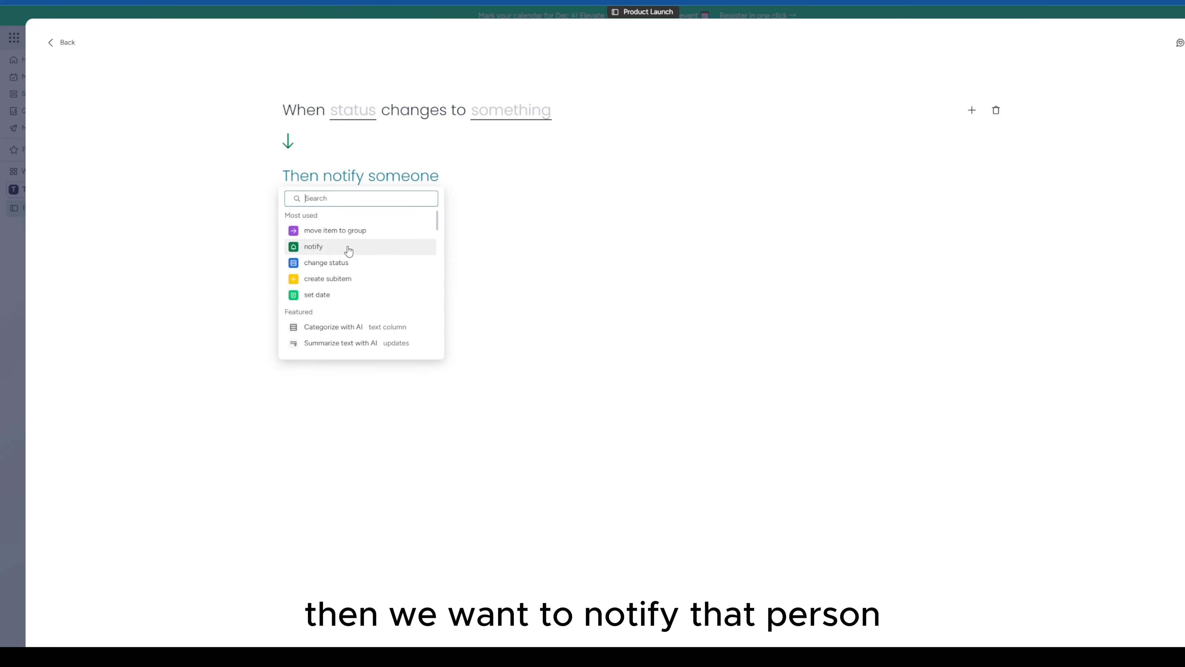
click(349, 250)
Step: Set the notification automation's trigger to the Status column changing to Start development
click(347, 107)
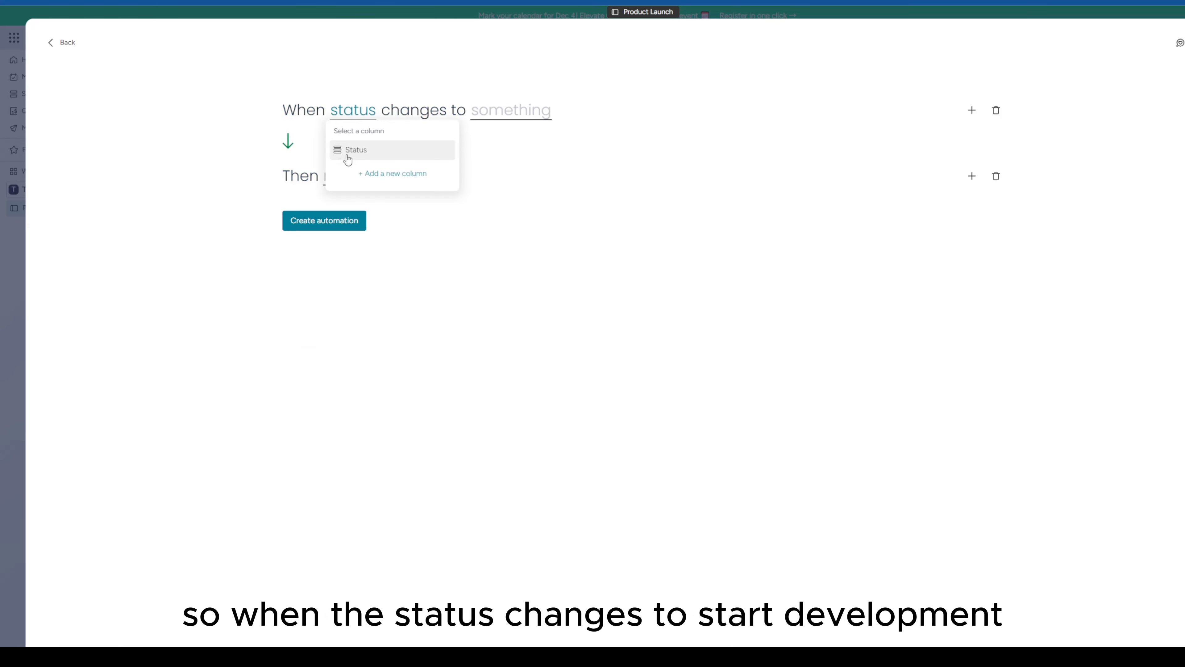
click(357, 155)
click(500, 111)
scroll(537, 172, down, 3)
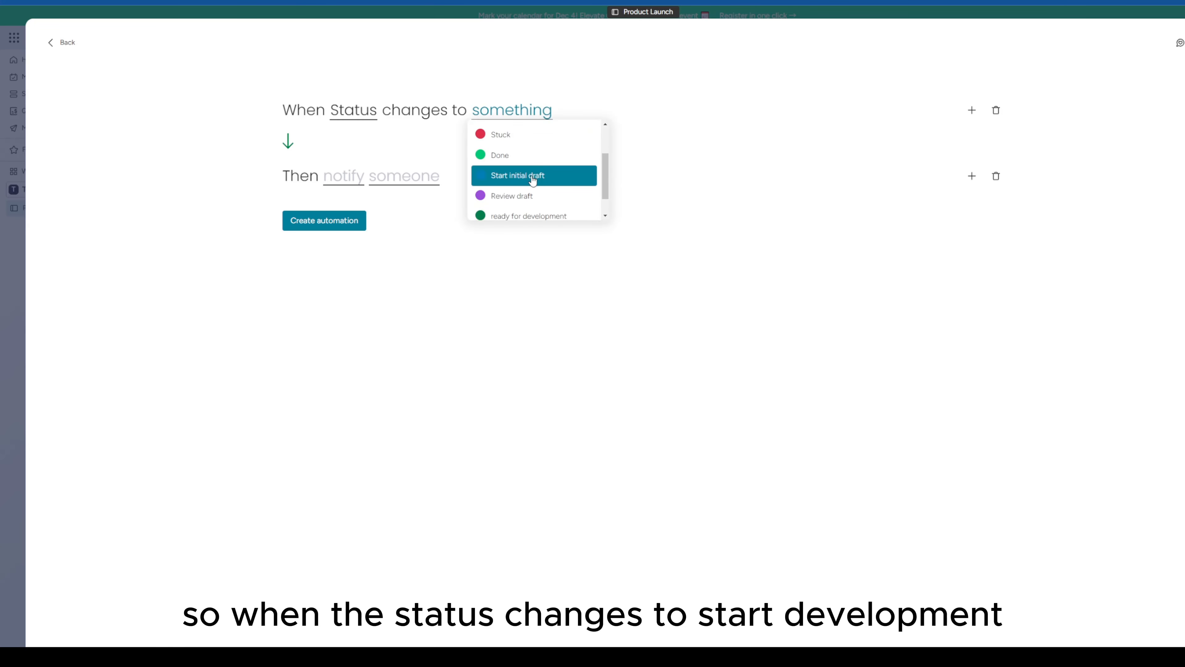
scroll(523, 188, up, 1)
click(522, 188)
Step: Write the notification message: a greeting to the recipient by first name, a blank line, and "We are ready to start developing the design."
click(331, 179)
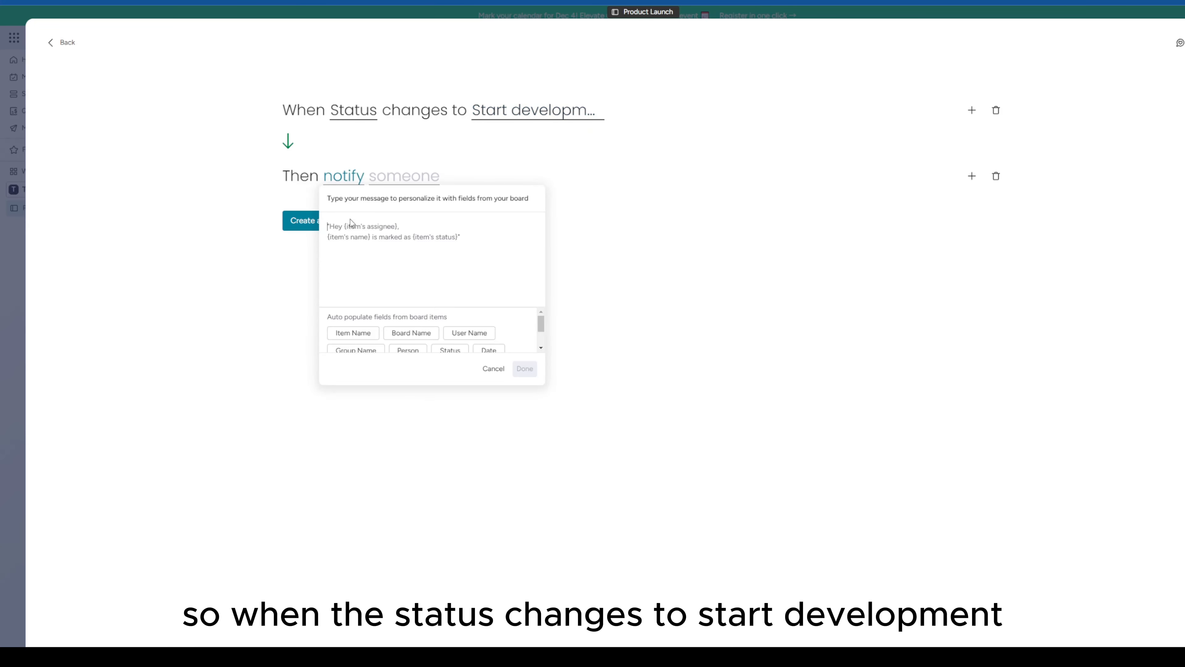
text(He)
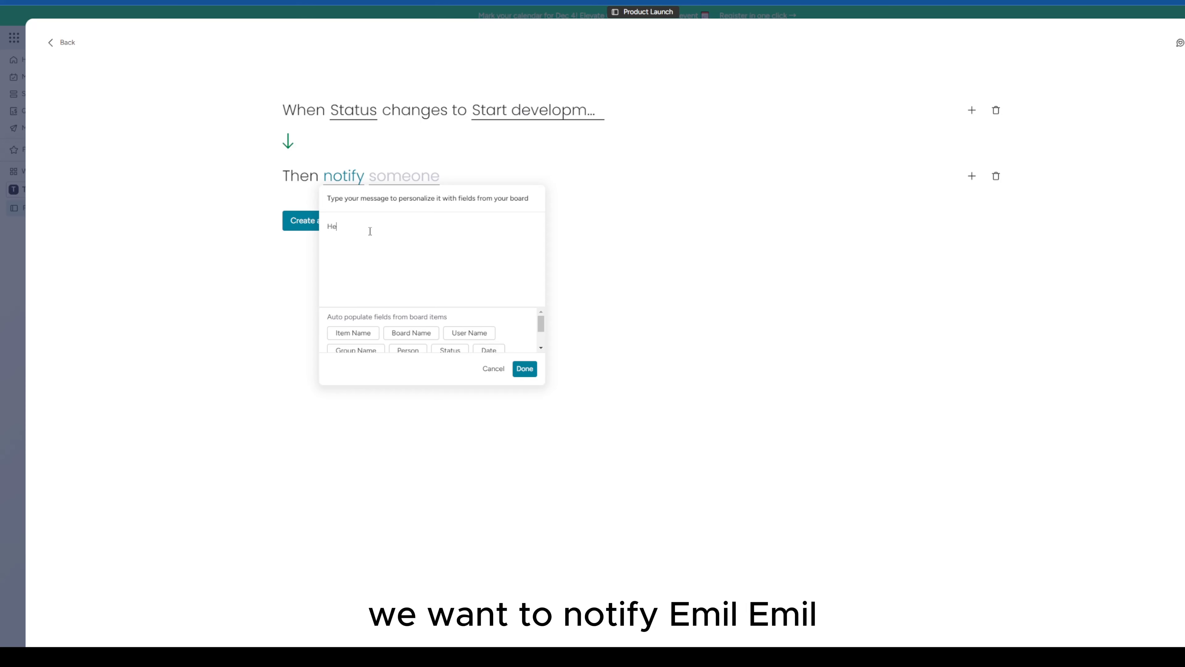
text(y Emil,)
key(Return)
key(Return)
text(We are ready to start developing th)
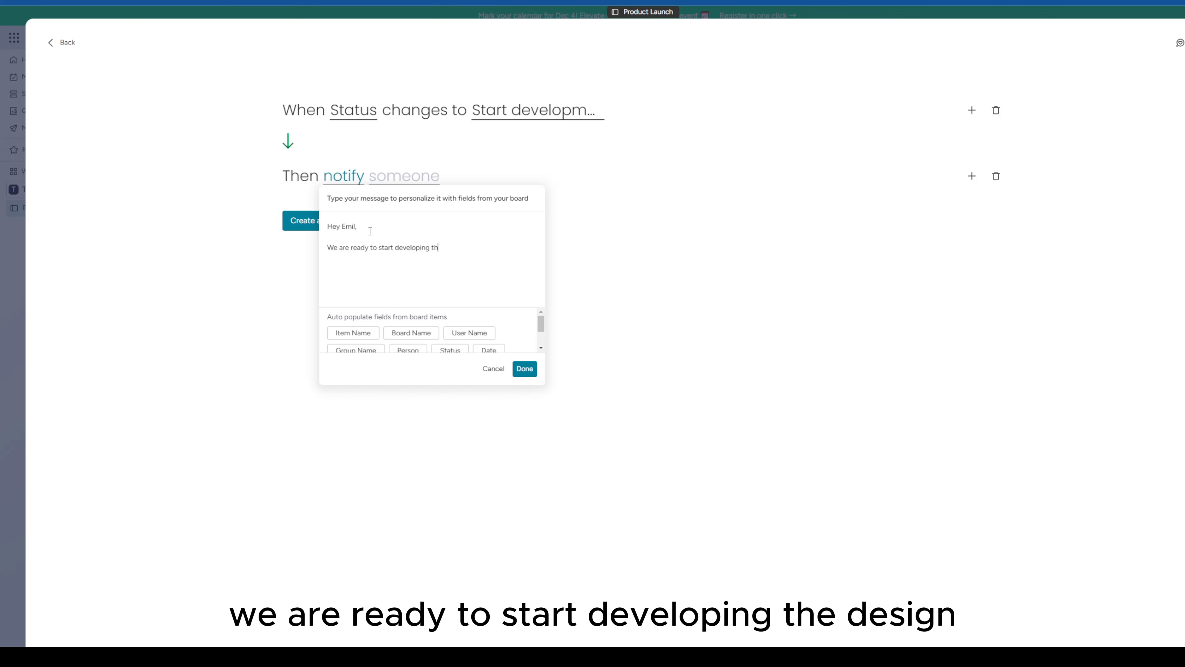
text(sign.)
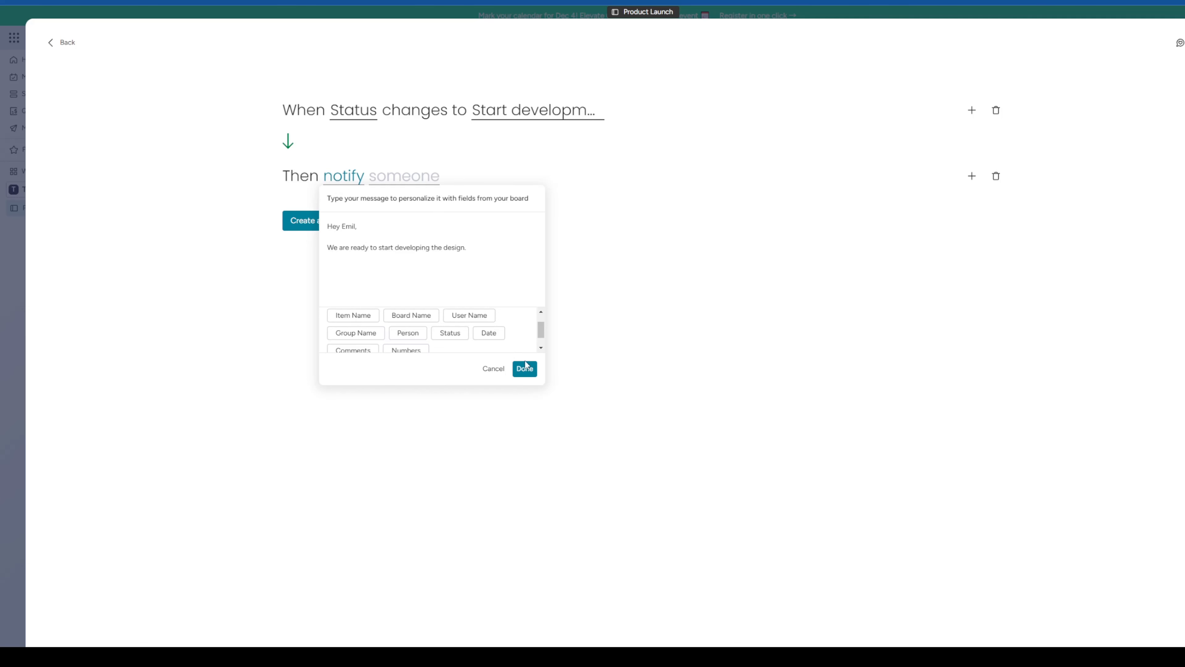
click(525, 368)
Step: Choose your own user as the notification recipient and create the automation
click(422, 178)
click(413, 215)
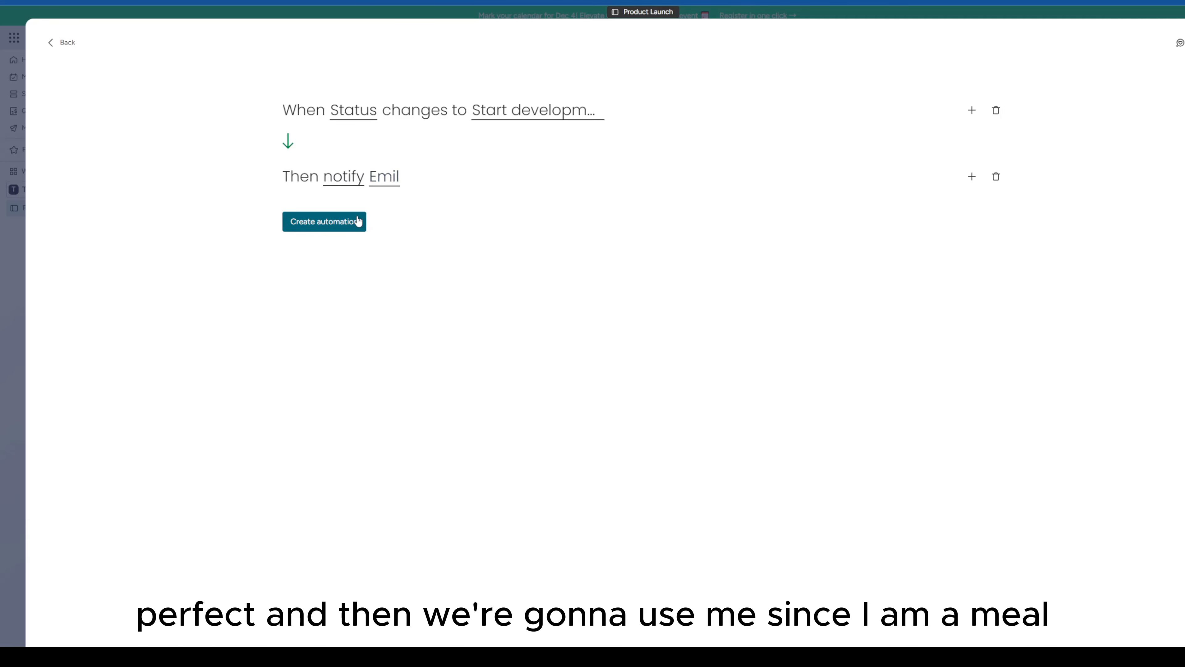
click(331, 229)
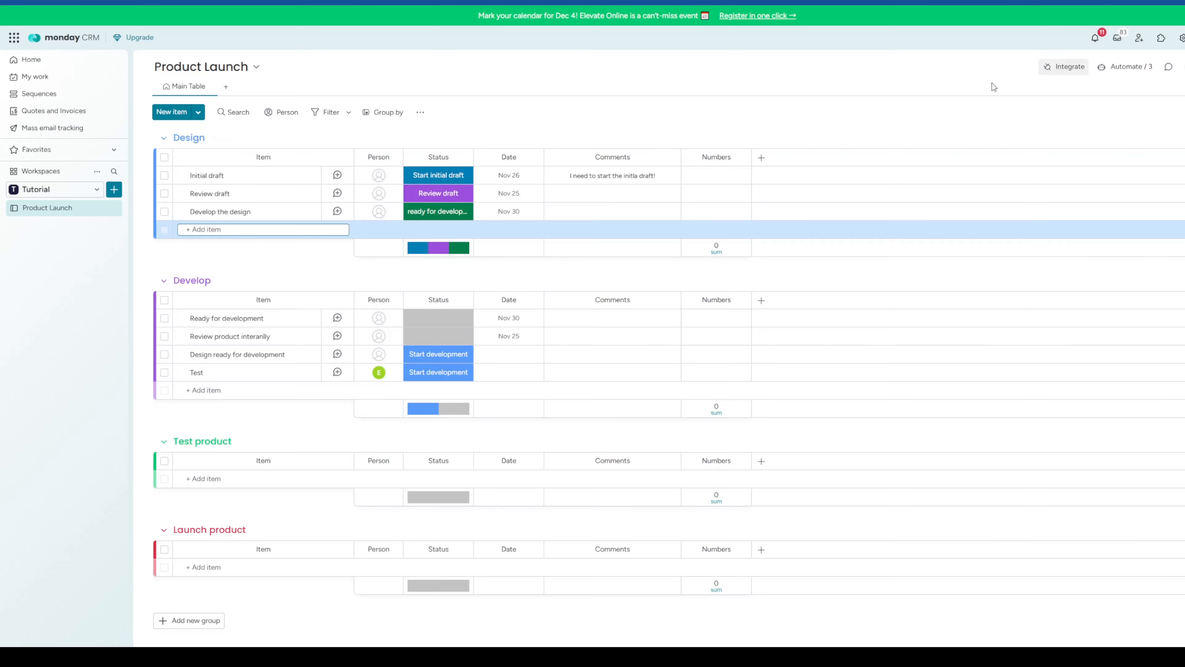
Step: Add an item named Test to the Design group and set its status to Start development
text(Test)
key(Return)
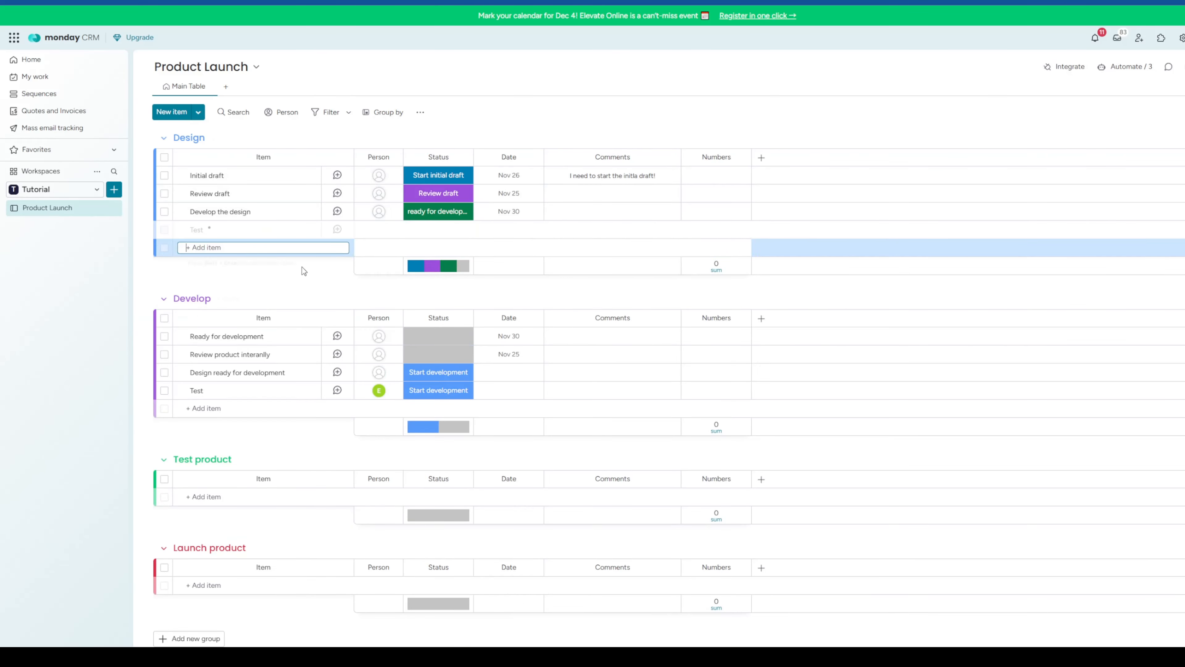
click(428, 232)
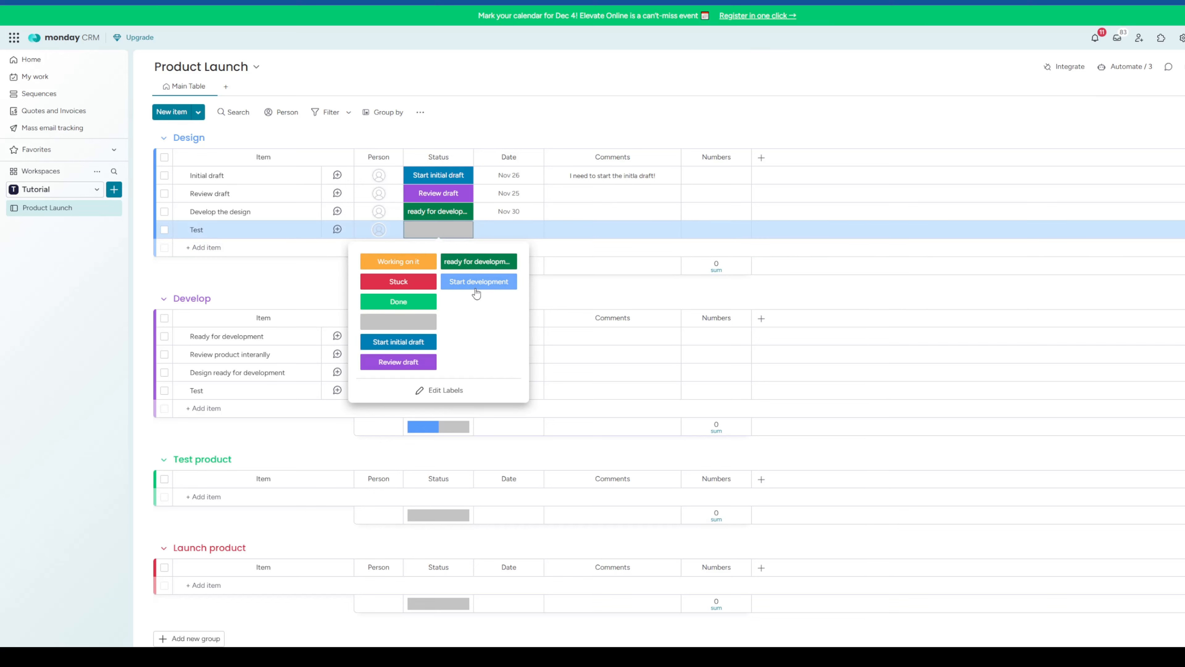
click(497, 285)
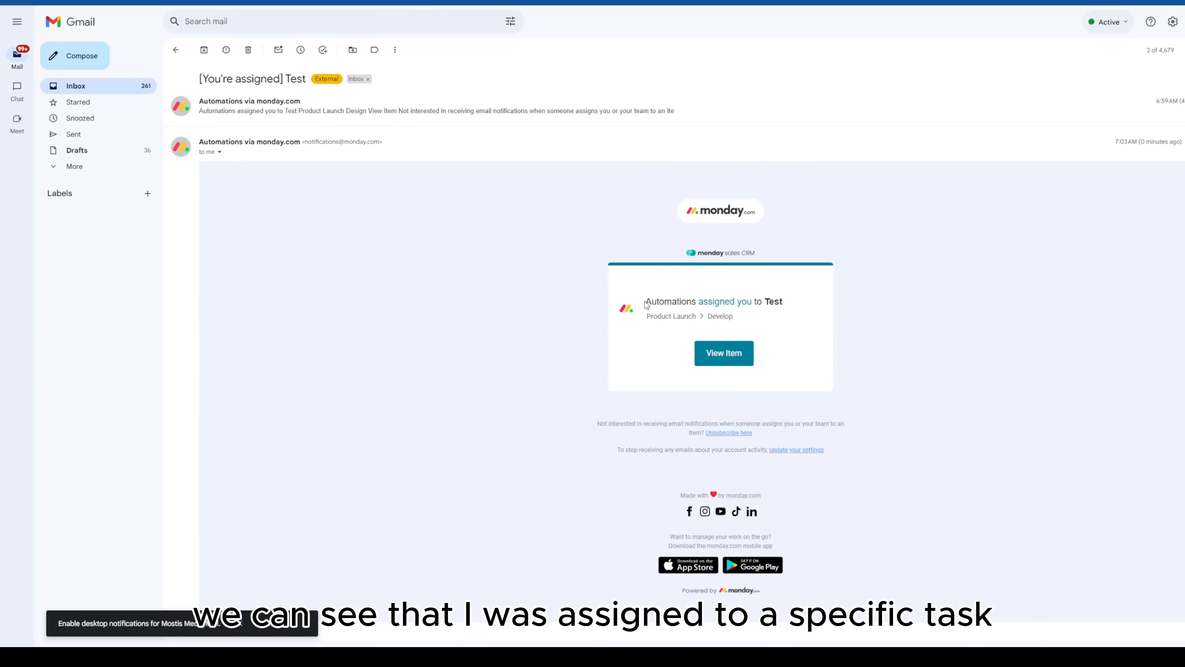
Step: In Gmail, check the monday.com assignment email and the notification message sent for the Test item
drag(646, 304, 788, 302)
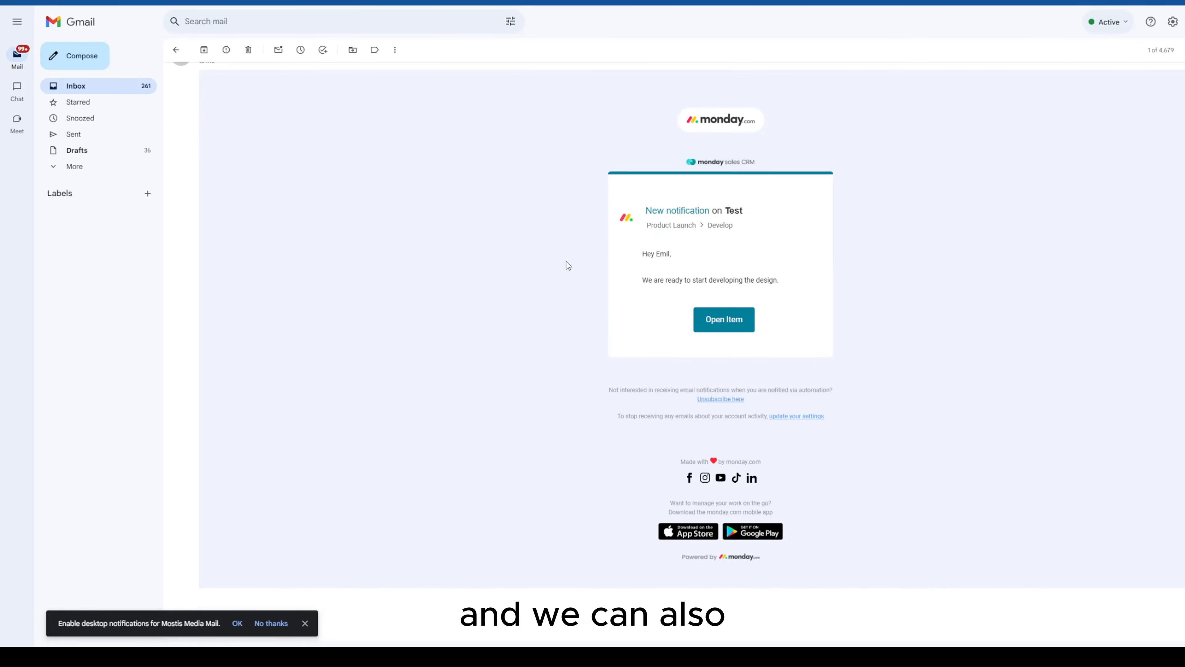
drag(630, 252, 796, 280)
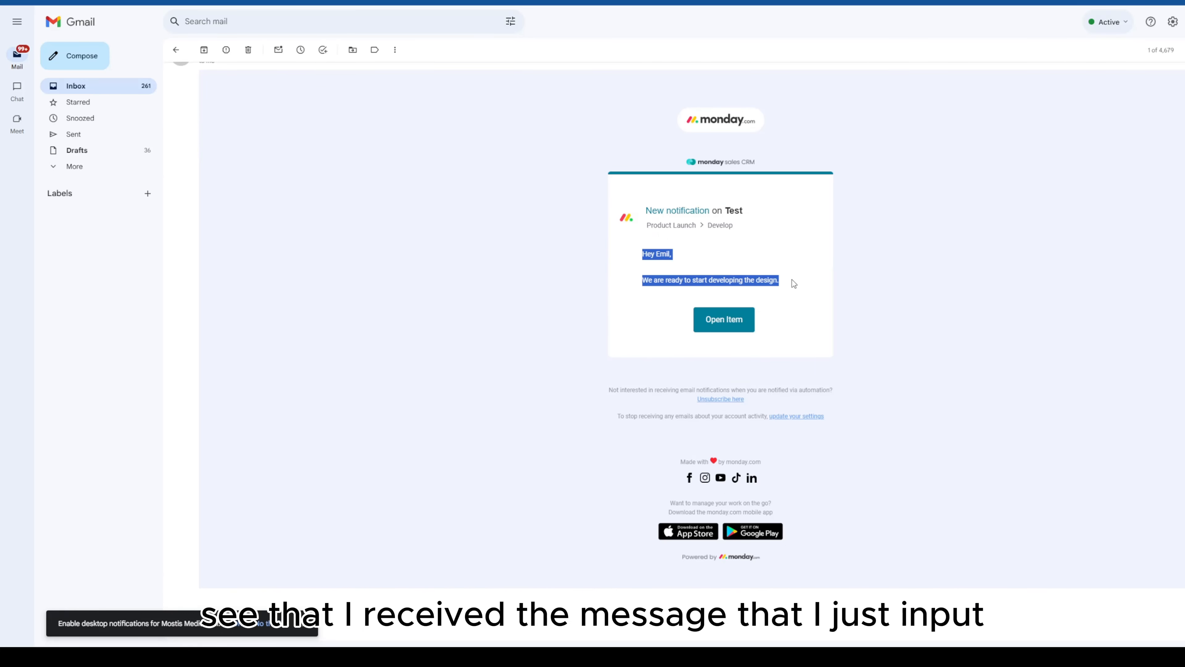
click(851, 274)
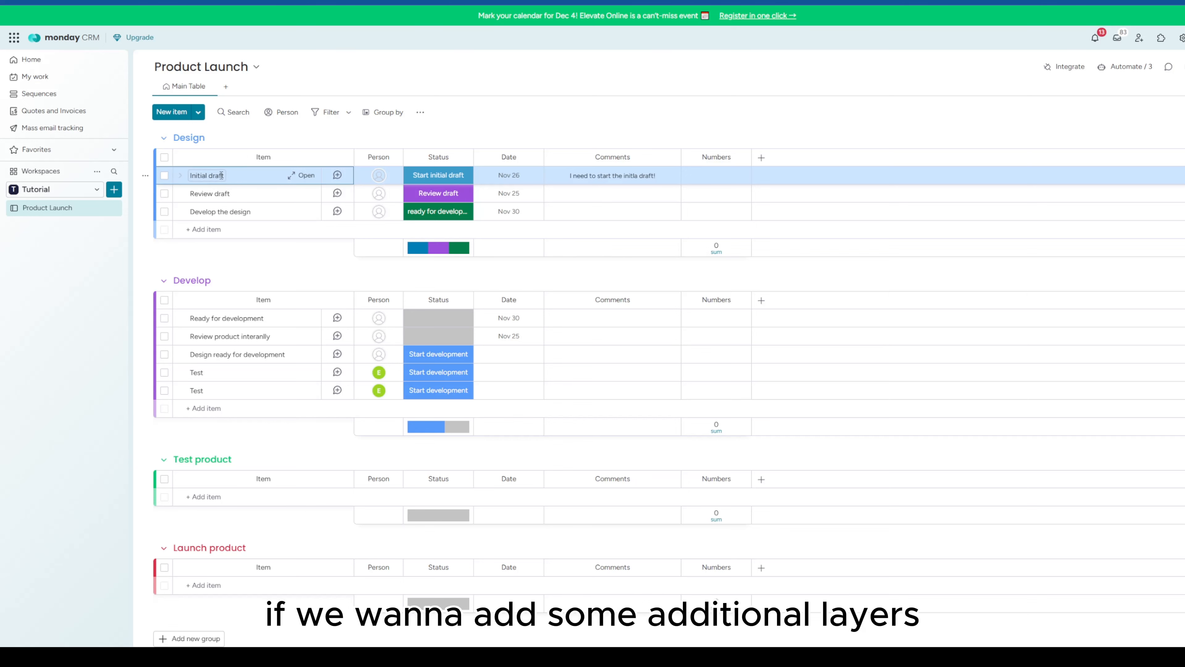
Step: Back on the Product Launch board, add the subitems faze 1, faze 2 and faze 3 under Initial draft
click(181, 175)
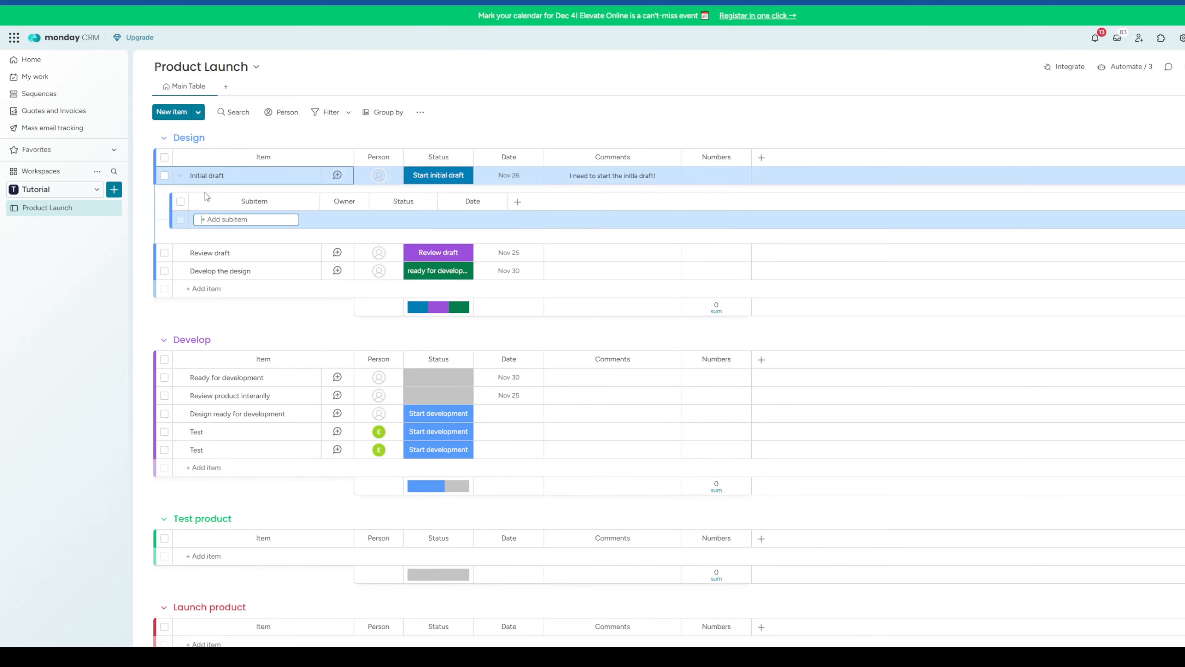
click(184, 176)
click(181, 177)
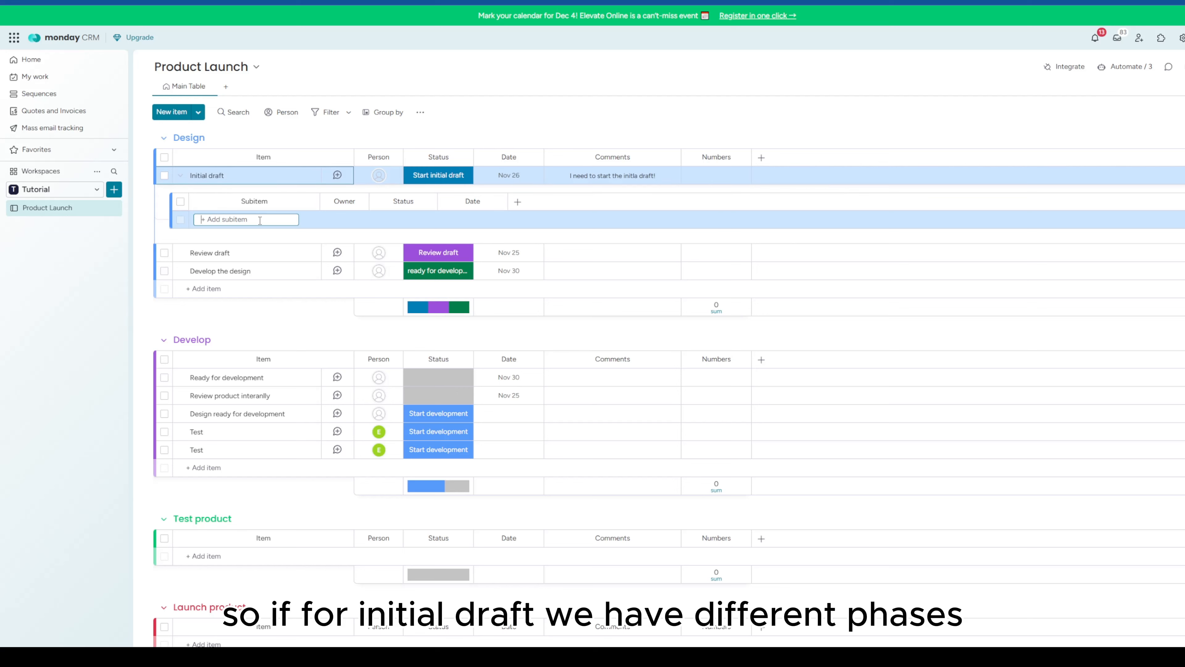
text(faze 1)
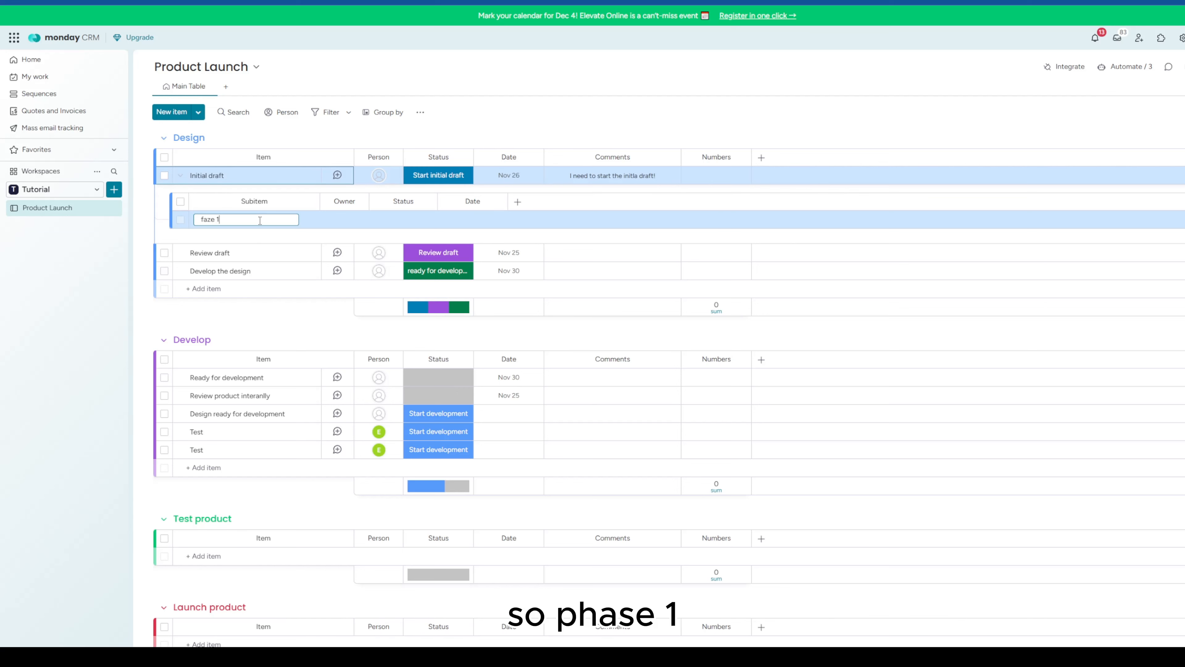
key(Return)
click(240, 238)
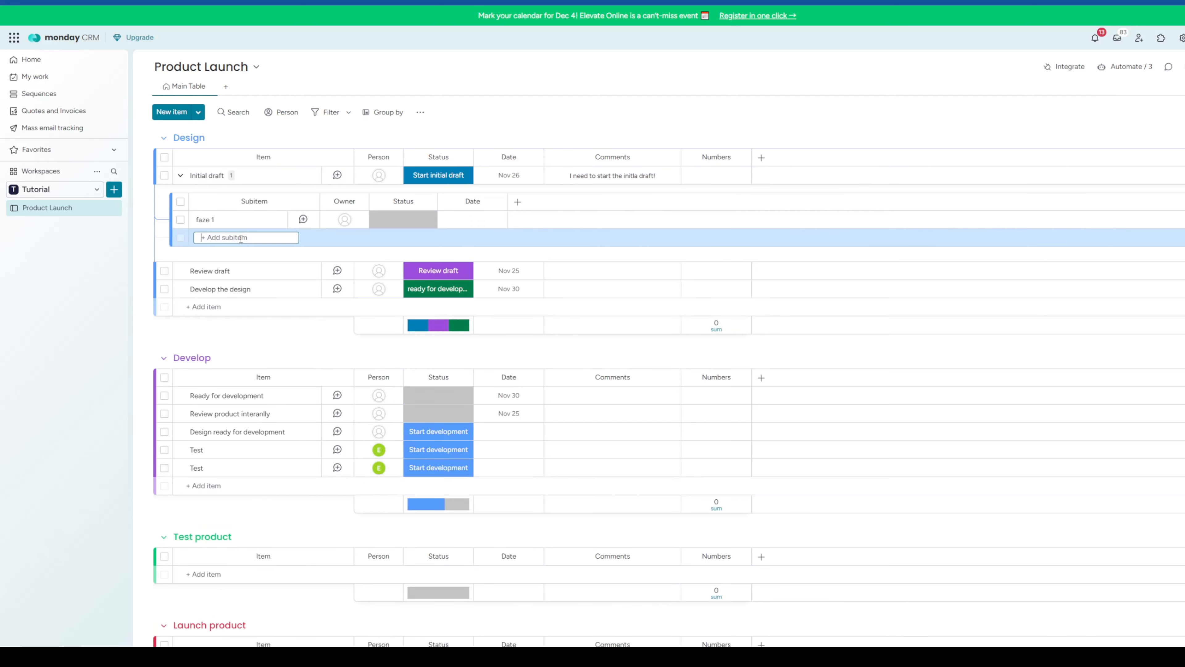
text(faze 2)
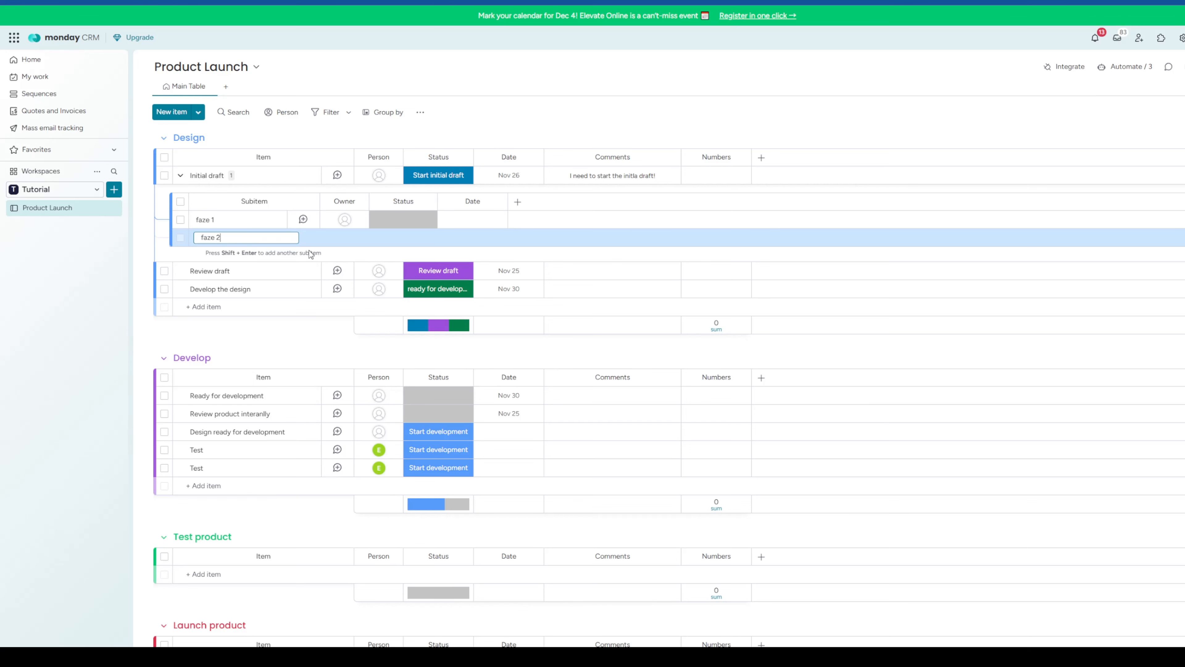
key(Return)
click(223, 256)
text(faz)
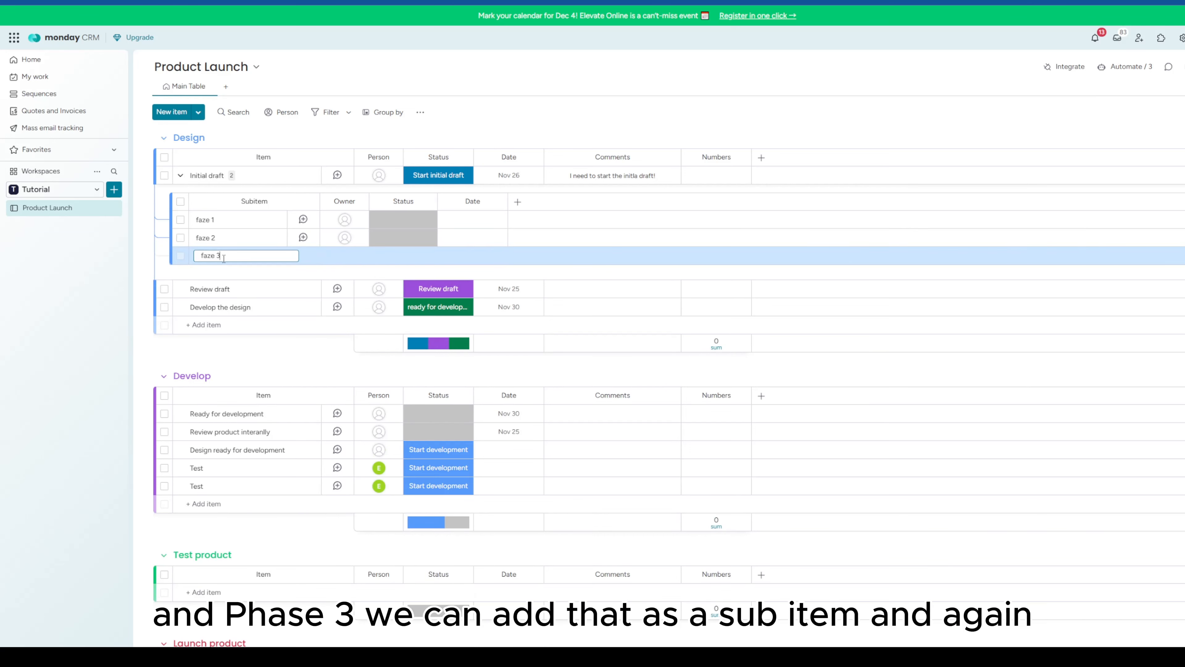
text(e 3)
key(Return)
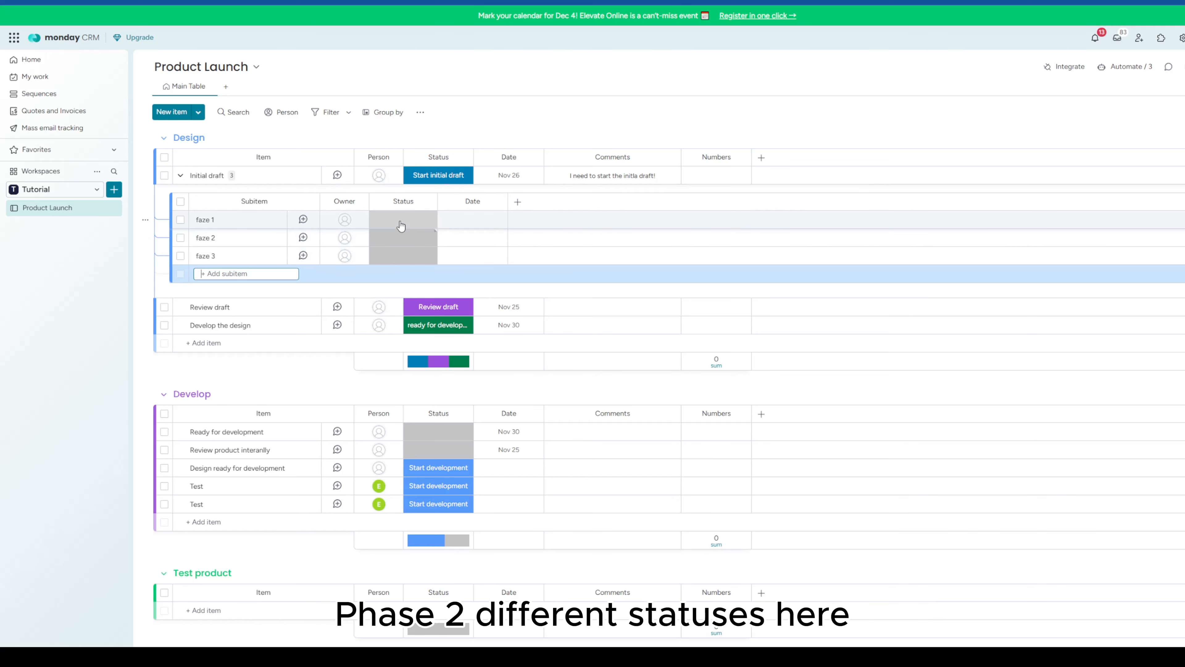
click(517, 201)
scroll(429, 311, down, 1)
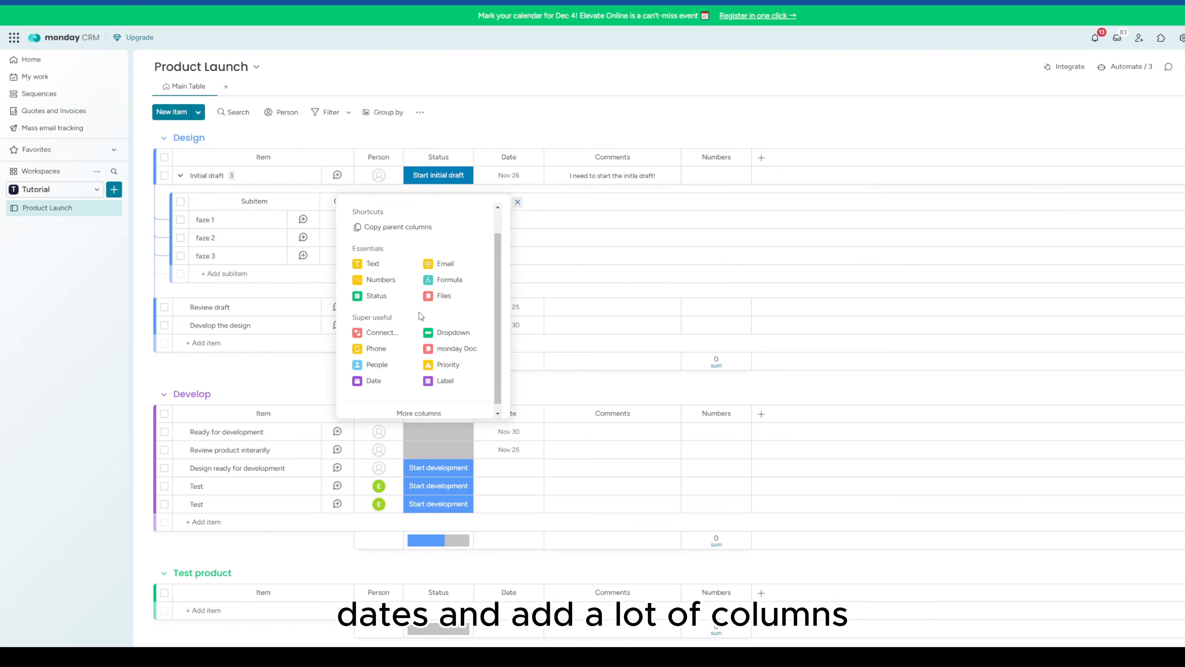
click(566, 118)
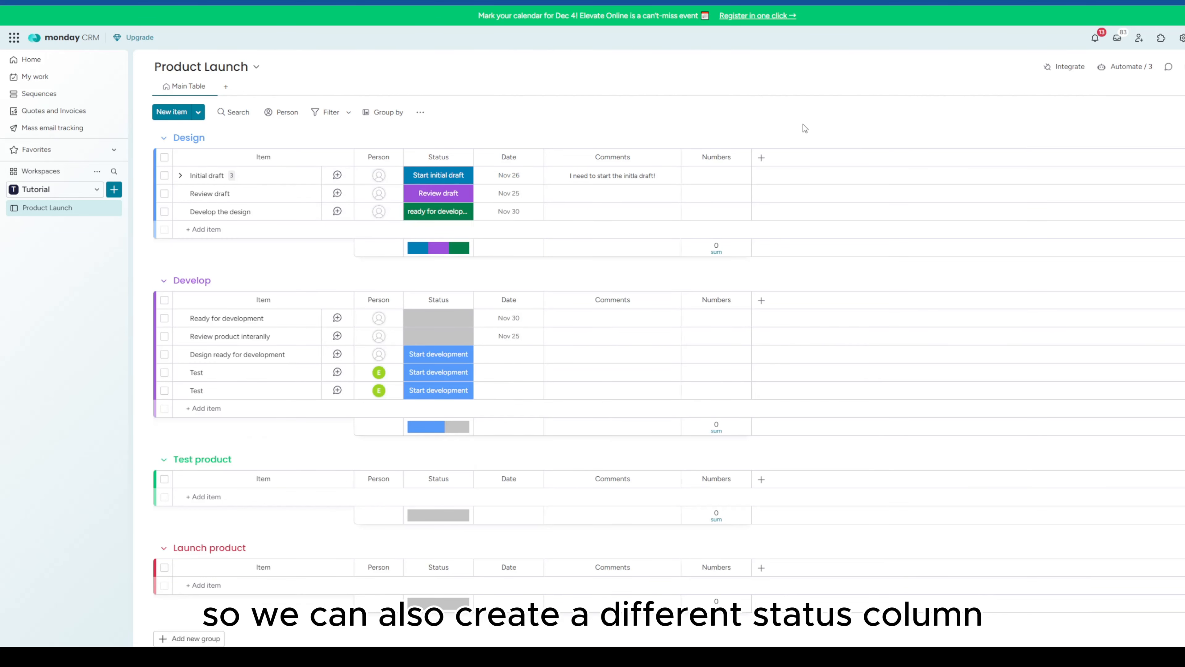
Step: Add a second status column to the board and name it Progress
click(761, 158)
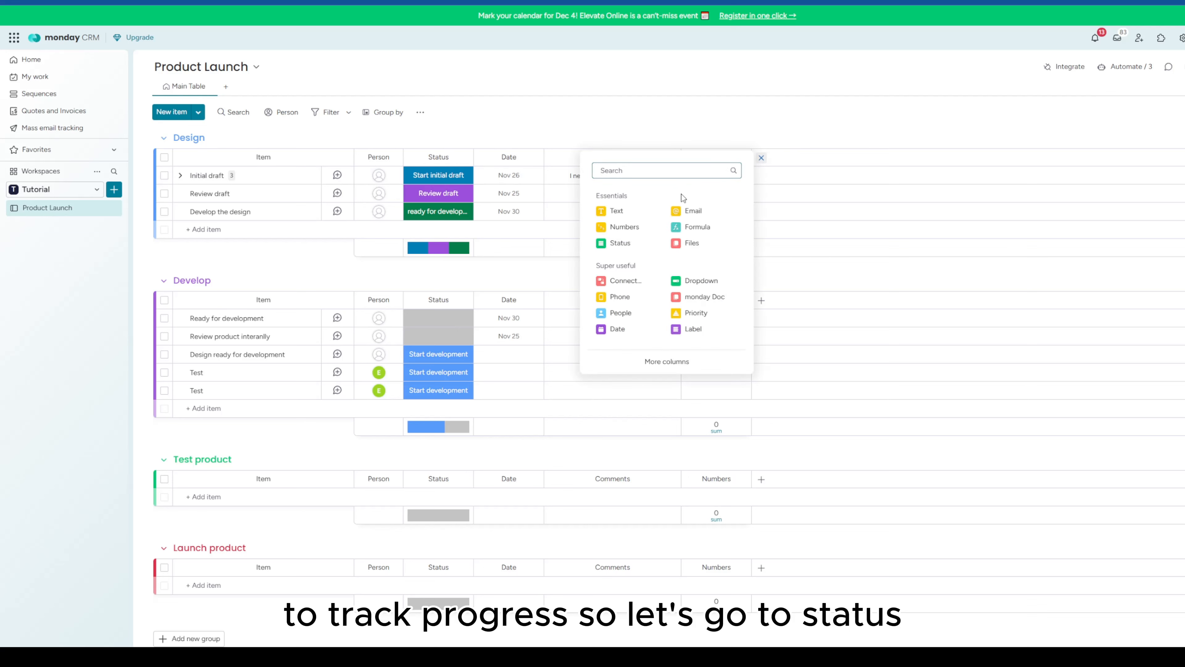
click(621, 243)
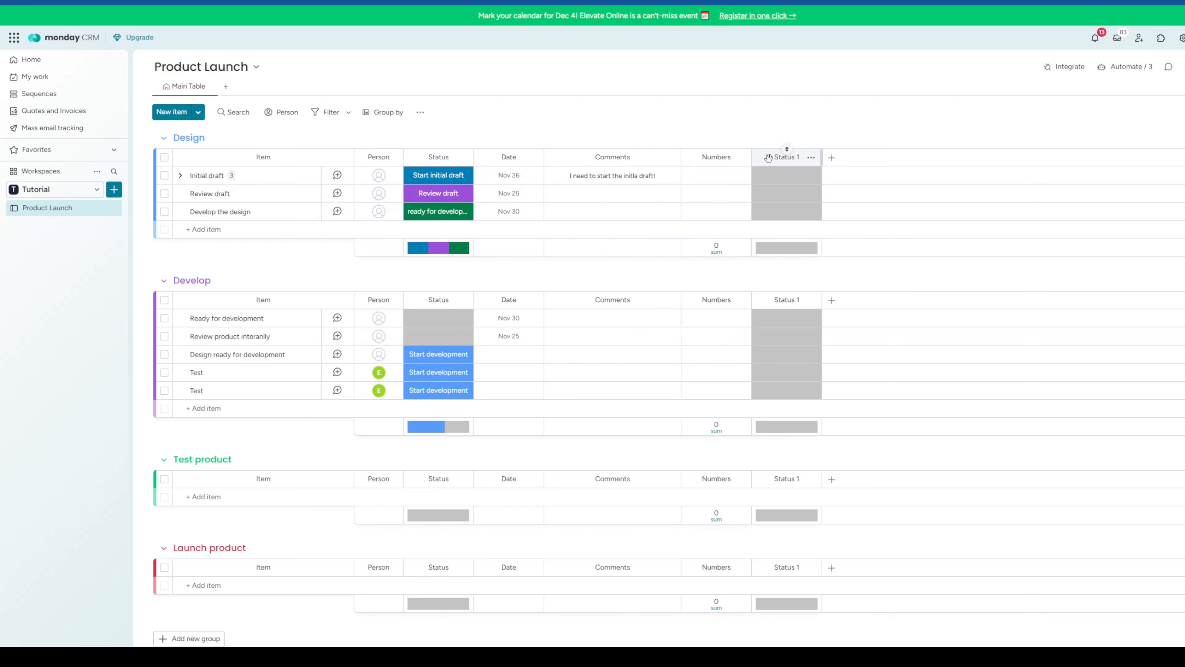
click(773, 158)
text(Progress)
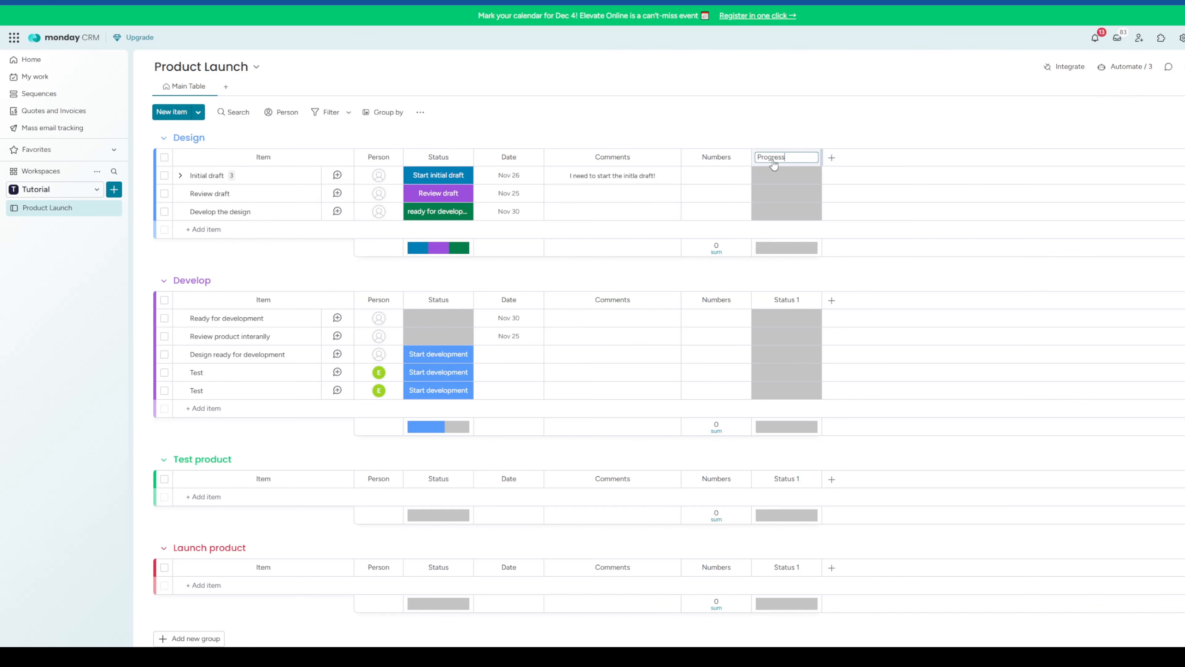
key(Return)
Step: Set Progress to Not started for the Initial draft and Design ready for development items
click(771, 176)
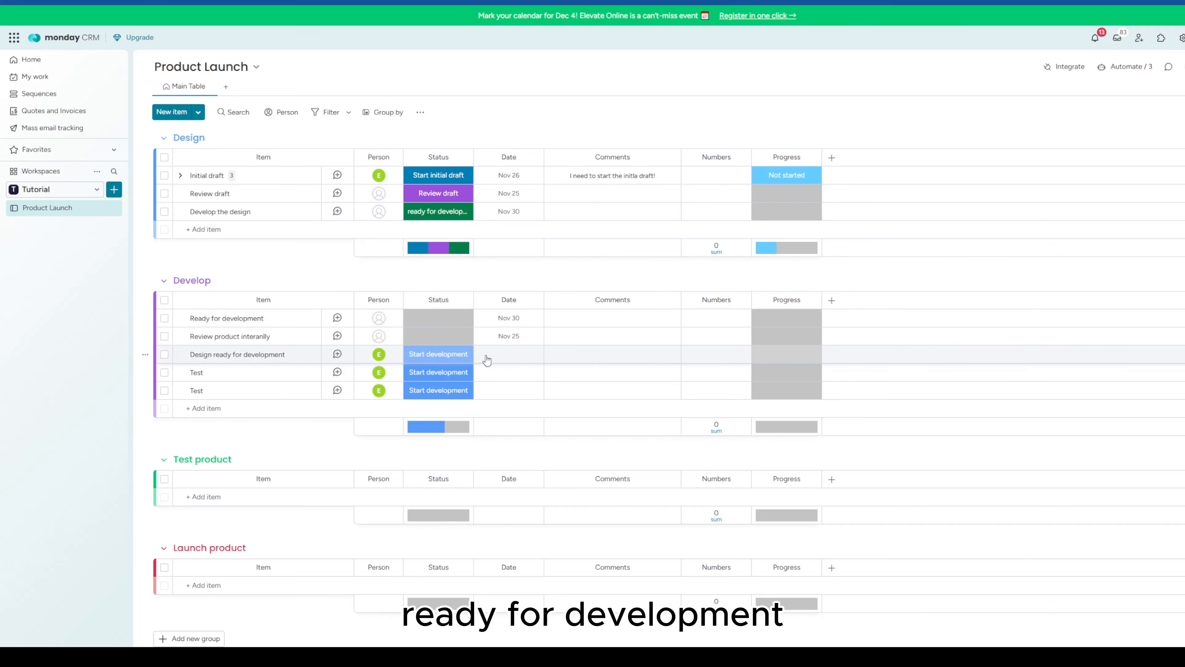
click(767, 361)
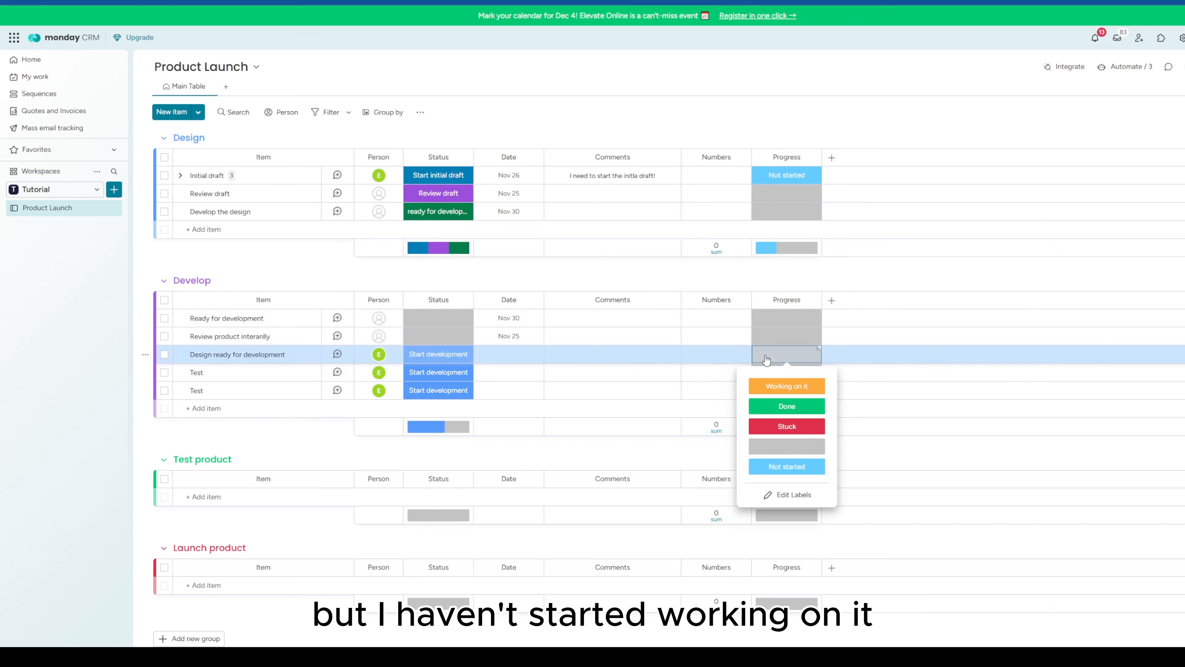
click(788, 467)
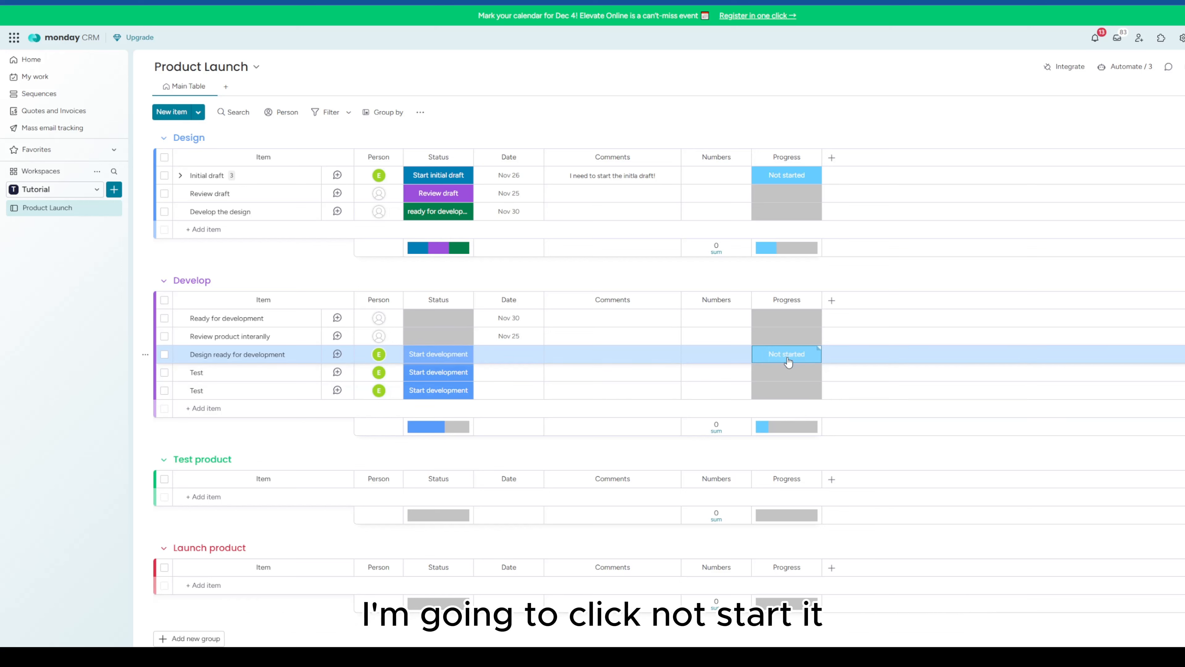
Step: Set the two Test items' Progress to Working on it and Stuck, and move the Progress column directly after Status
click(777, 375)
click(787, 403)
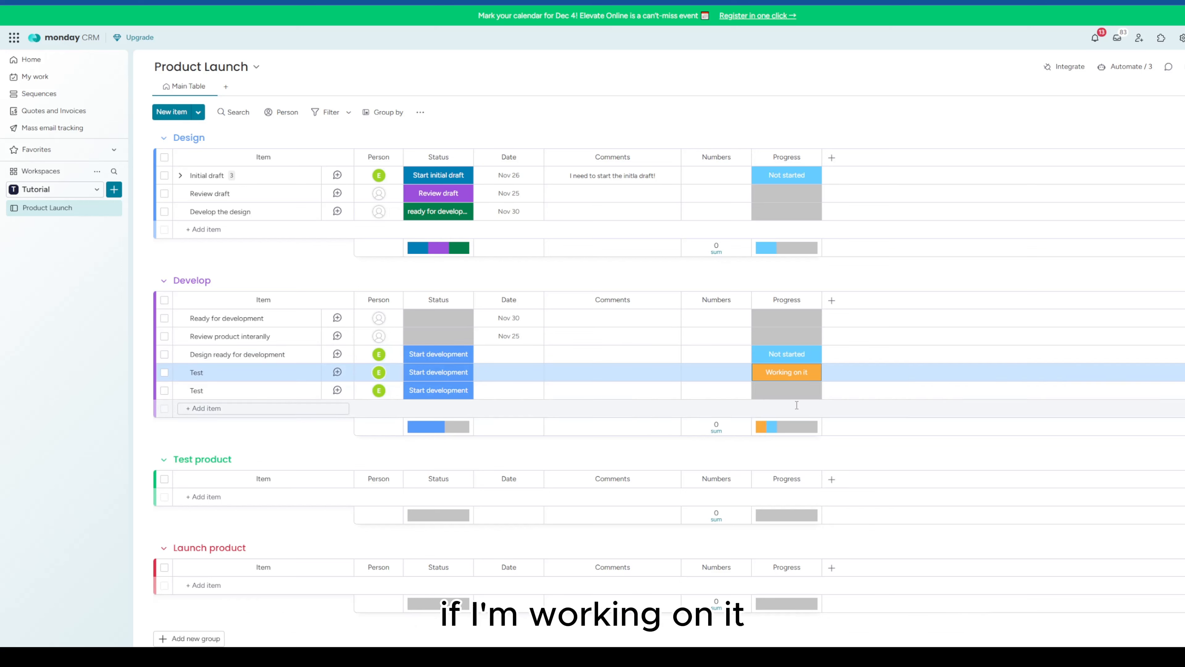
click(772, 396)
click(787, 462)
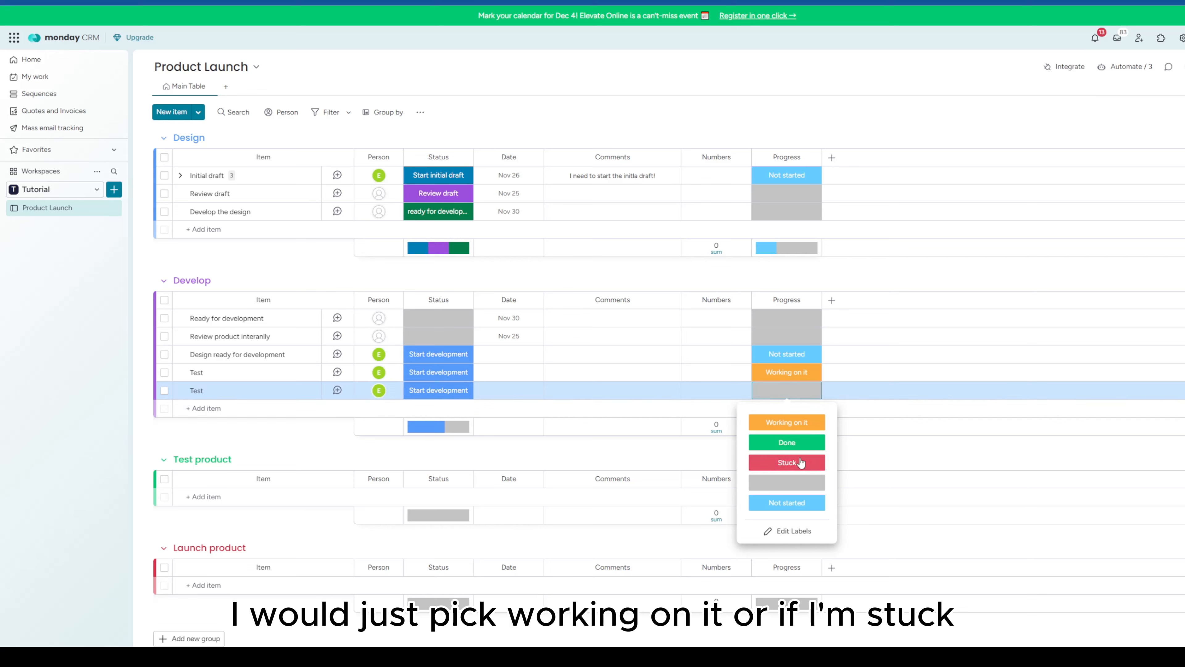
drag(787, 299, 508, 299)
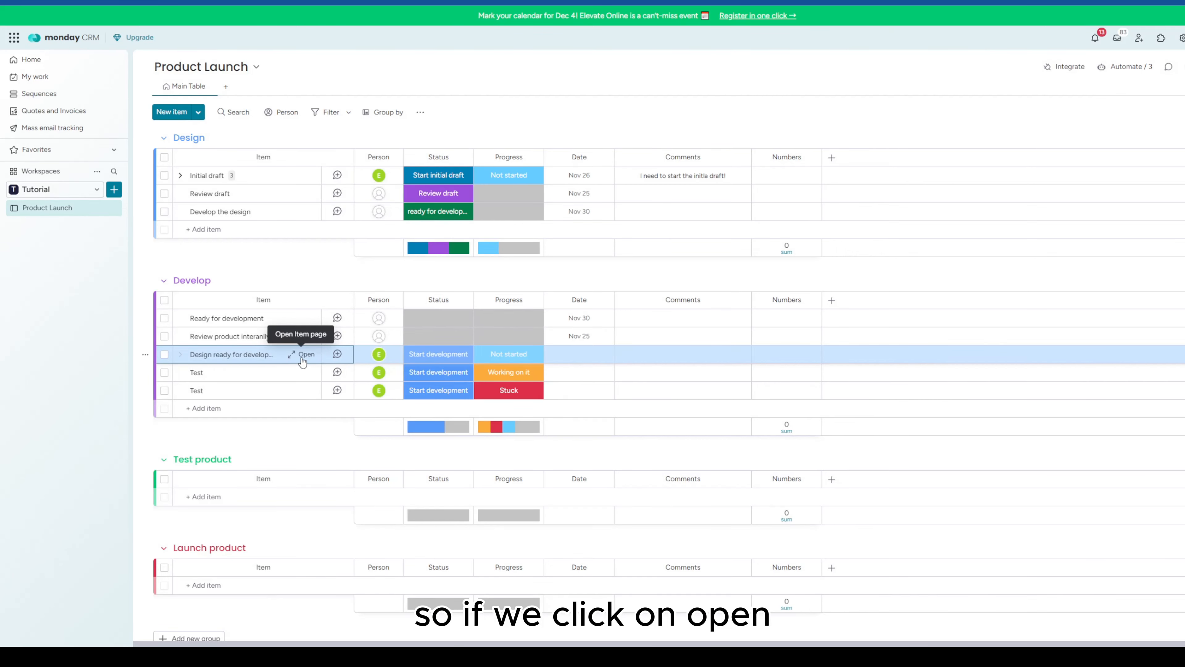
Step: Post an update on the Design ready for development item that mentions the colleague and says "I need help with this task."
click(302, 358)
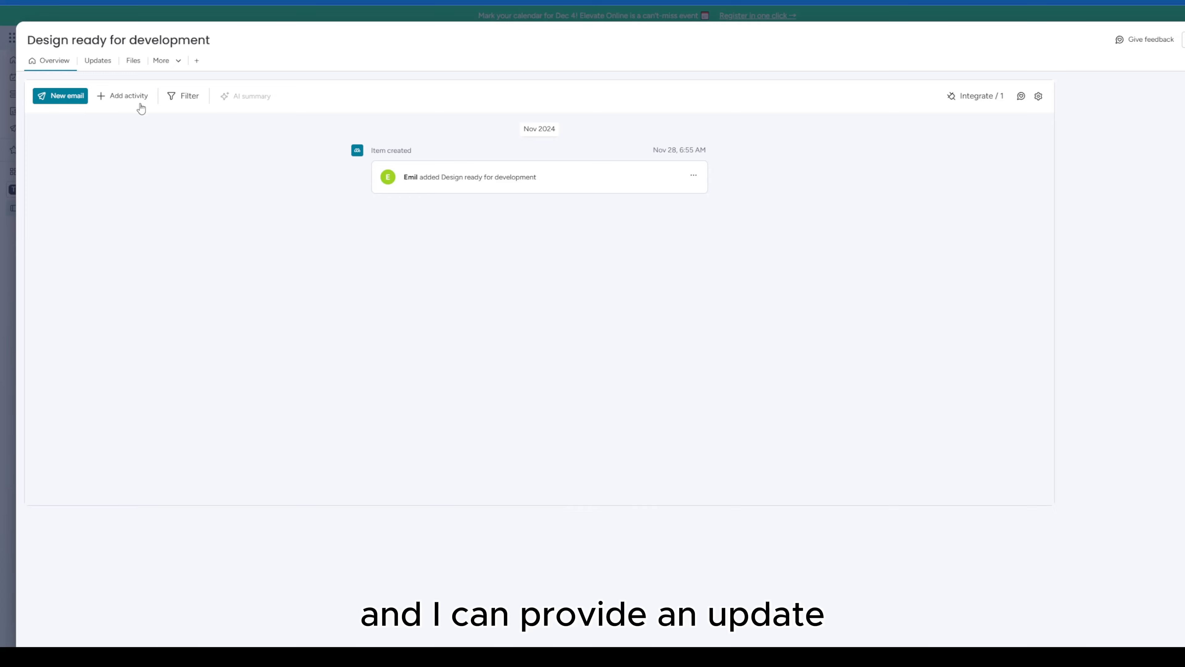
click(90, 69)
click(552, 105)
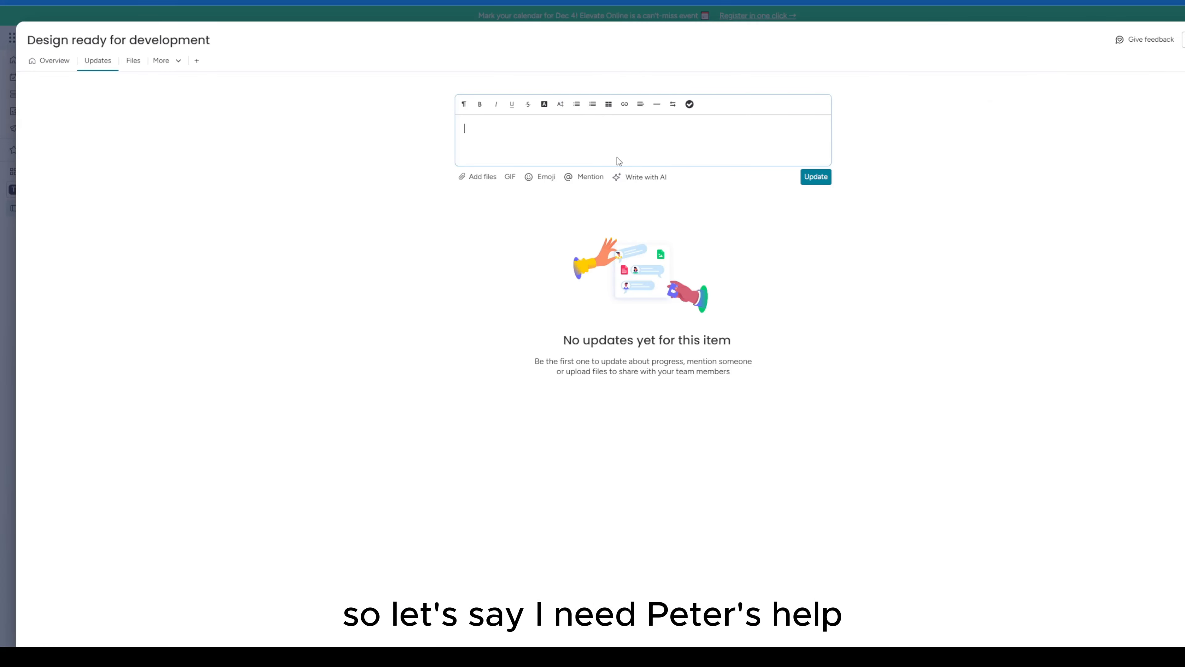
text(Hey )
text(@P)
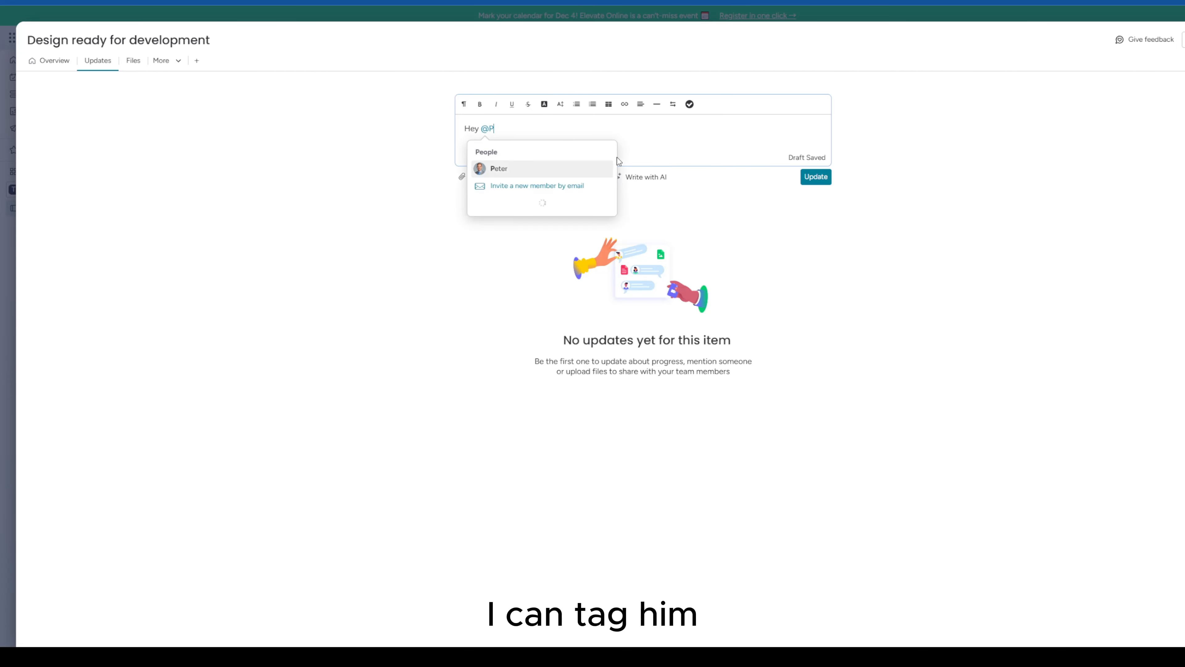
click(545, 168)
key(BackSpace)
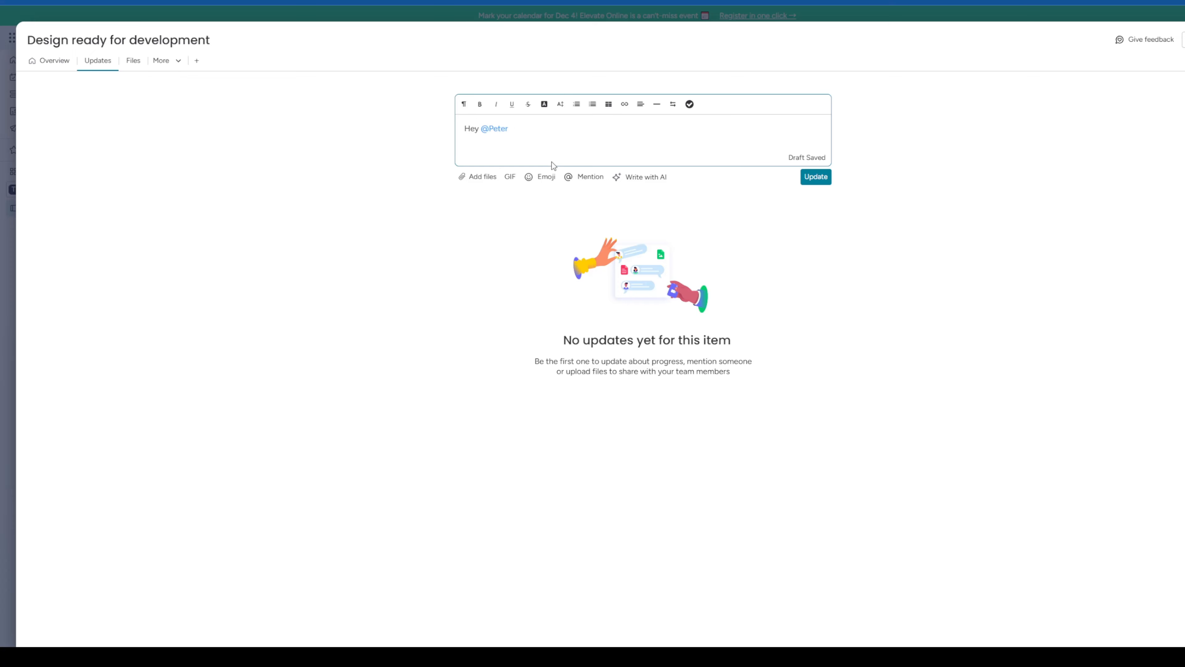
text(I need help with this task.)
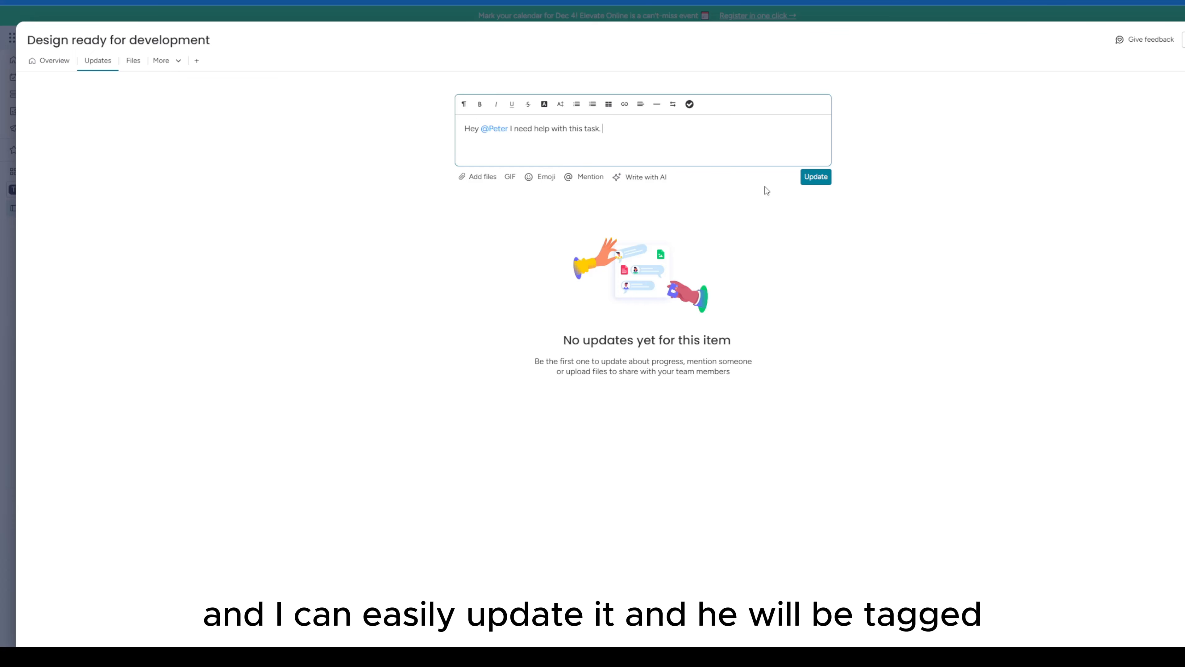
click(822, 182)
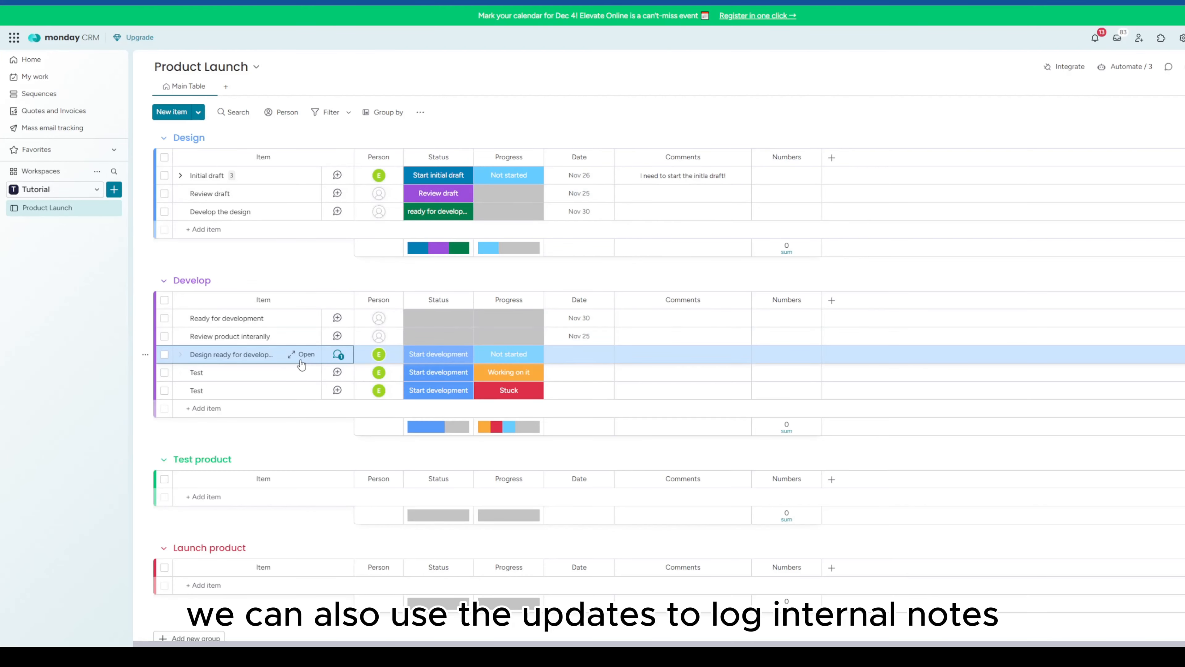
Step: Post a second update on Design ready for development: "I'm working on it now, the graphics are slowing me down. Might be one hour behind schedule."
click(302, 356)
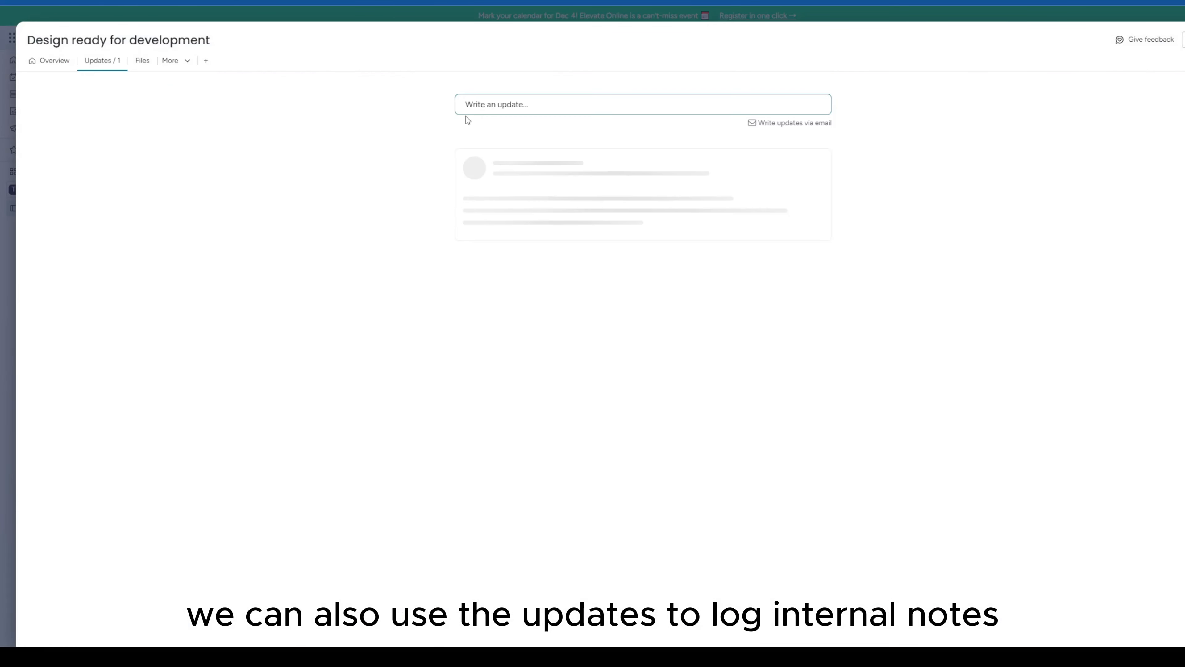
click(467, 106)
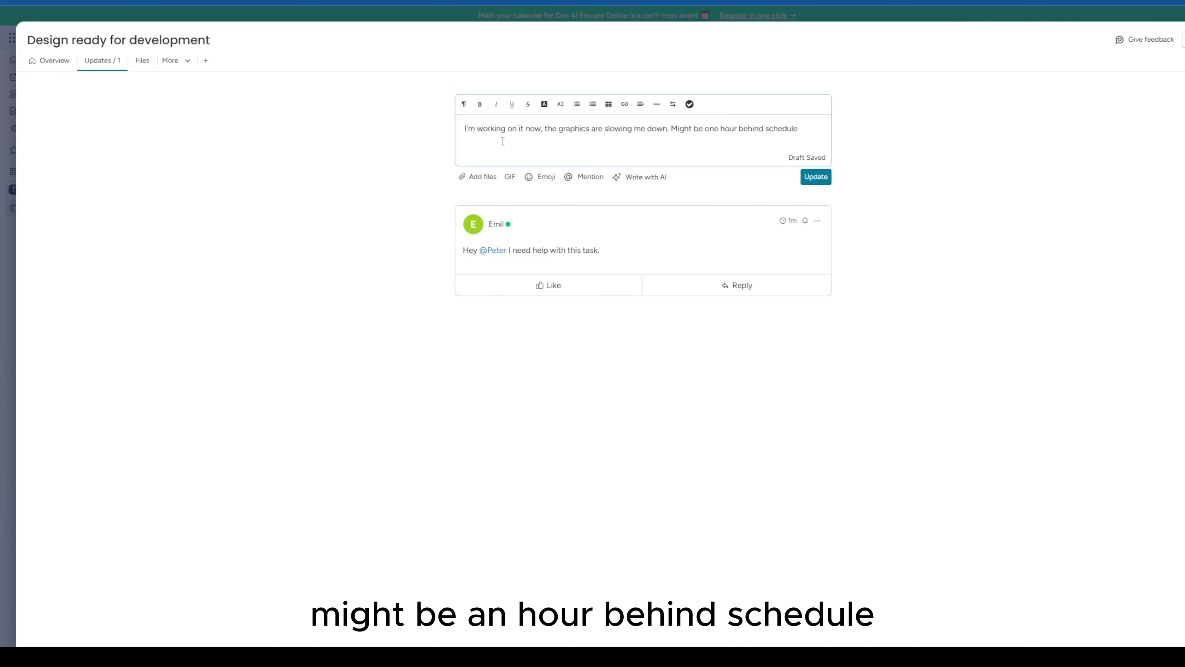
text(. @)
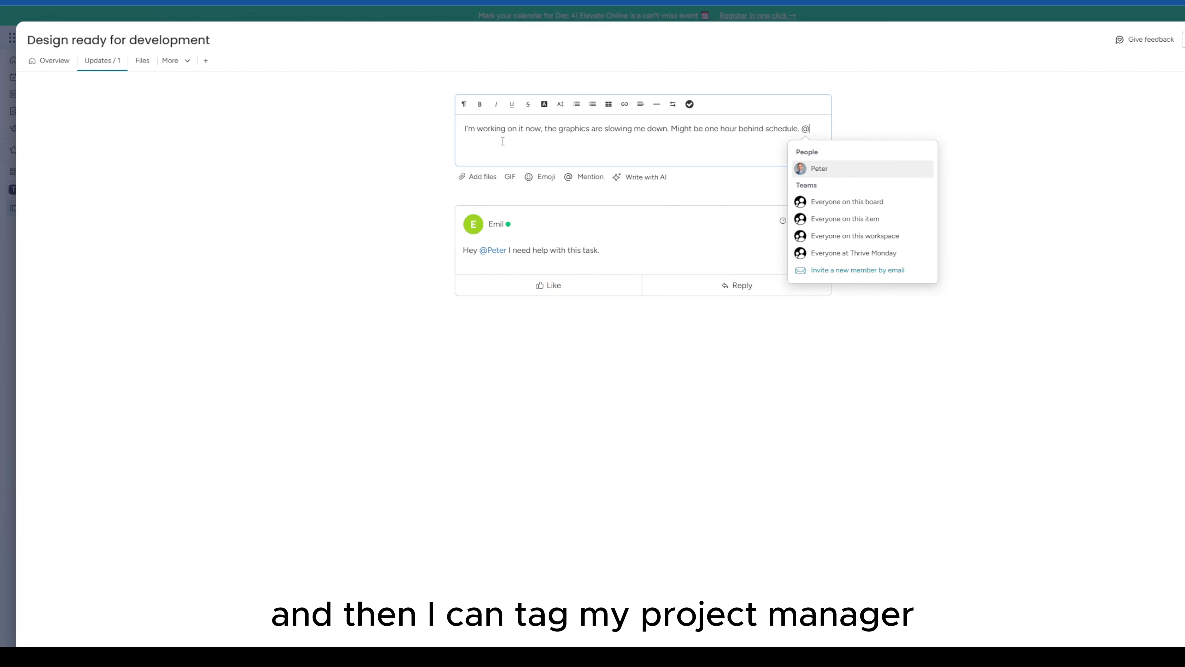
click(820, 128)
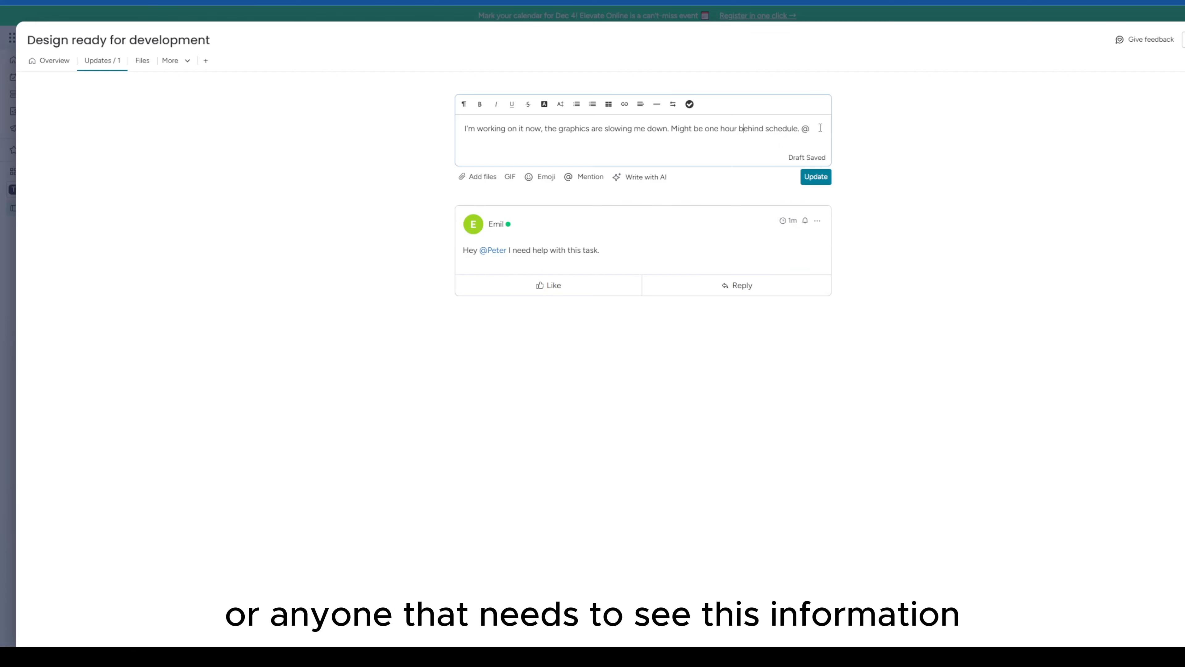
double_click(807, 128)
key(BackSpace)
click(814, 176)
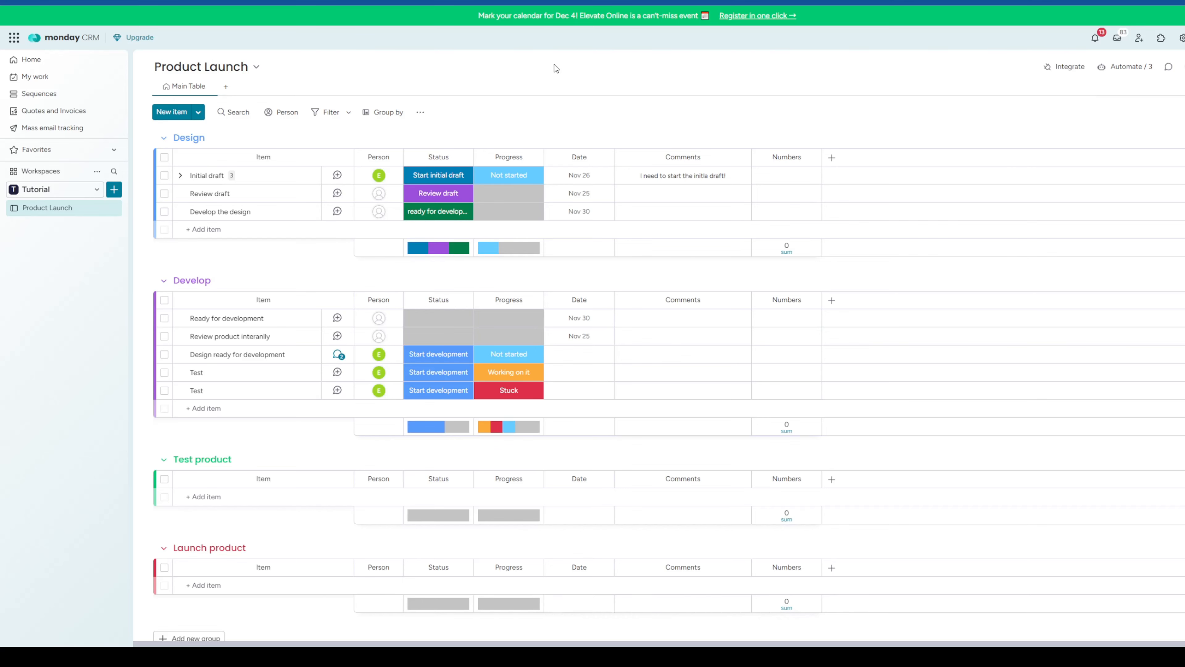
Step: Add a Kanban view to the Product Launch board, dismiss the new Kanban offers, and look across its status columns
click(226, 87)
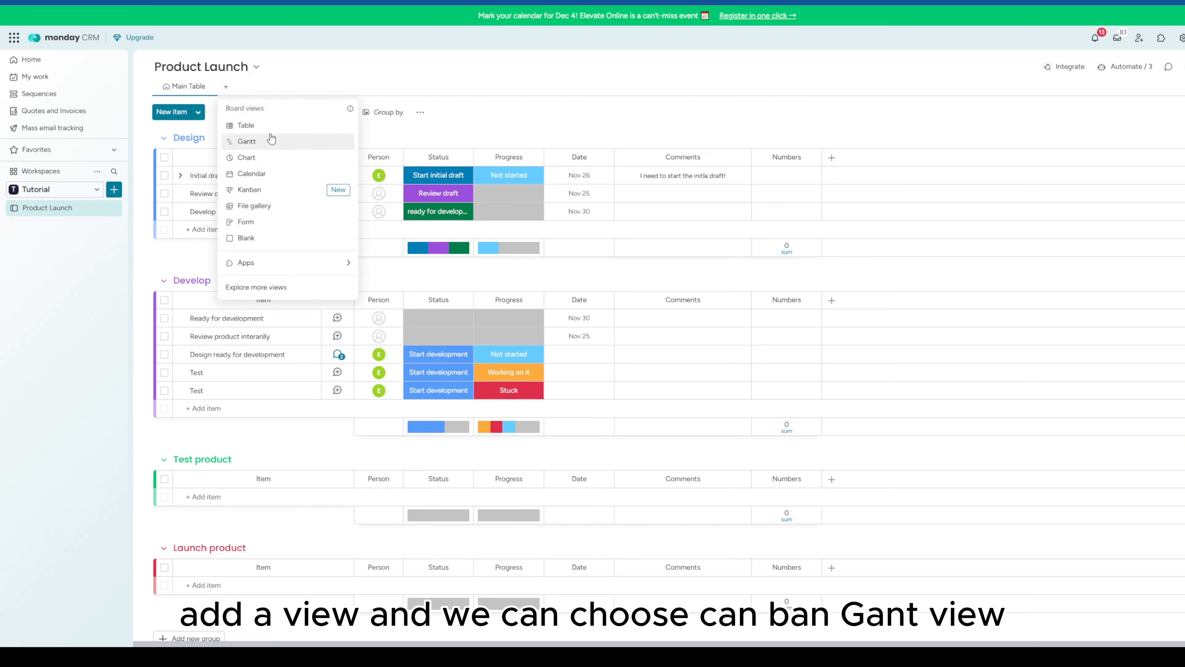
click(279, 190)
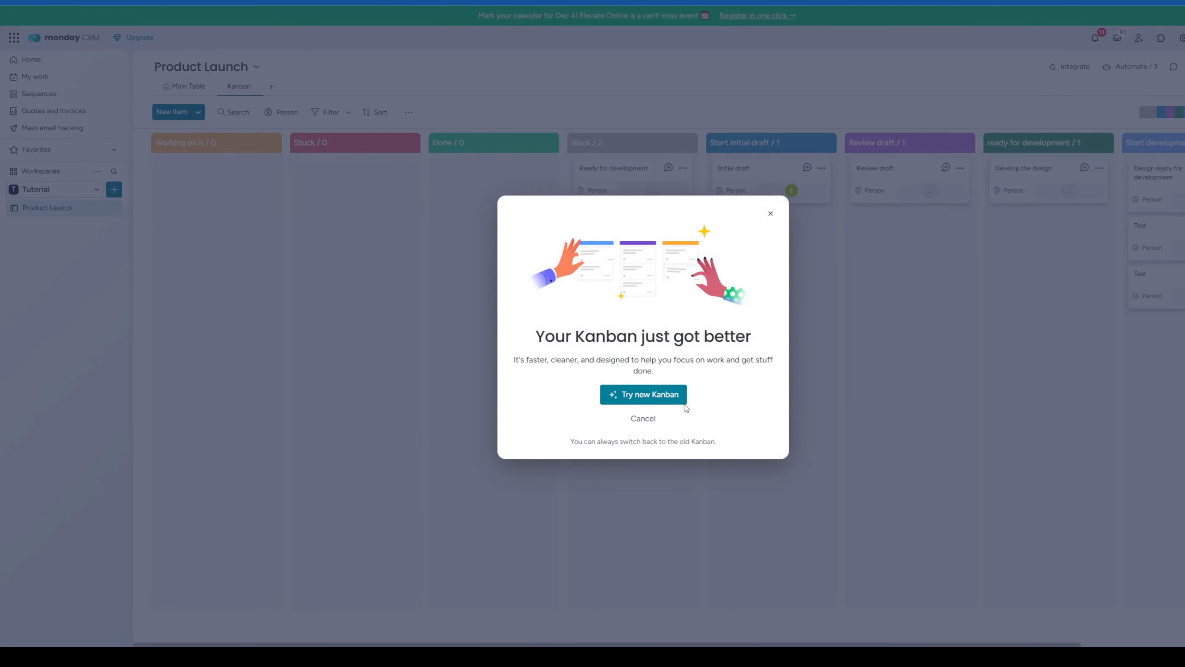
click(771, 214)
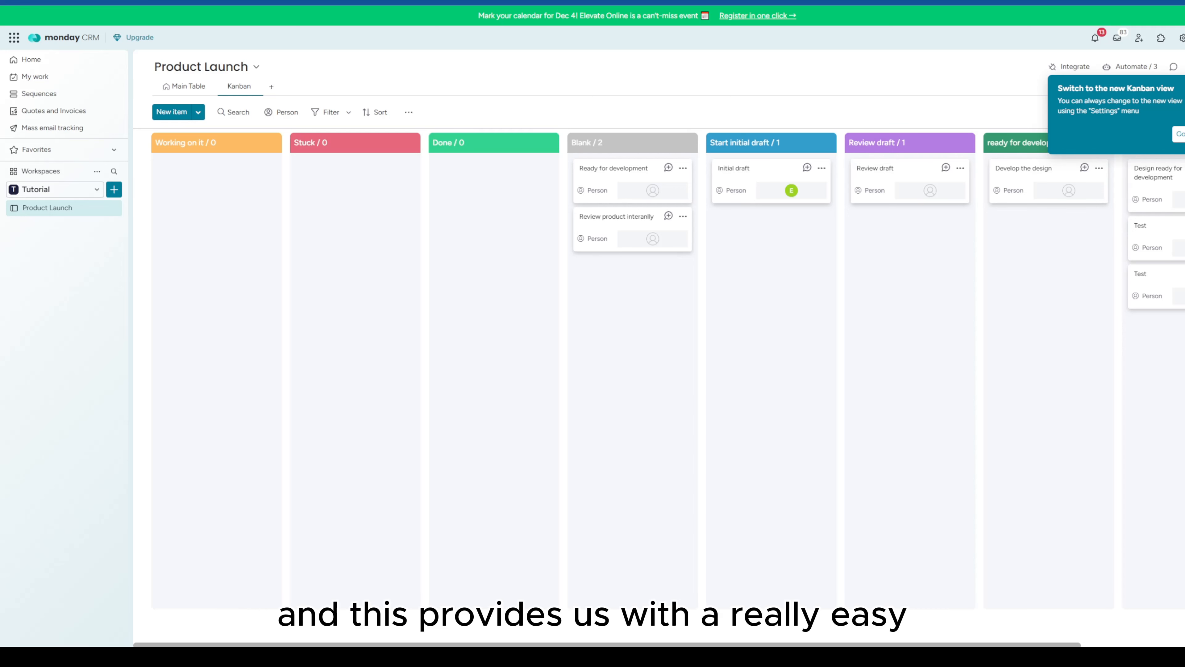
click(1179, 134)
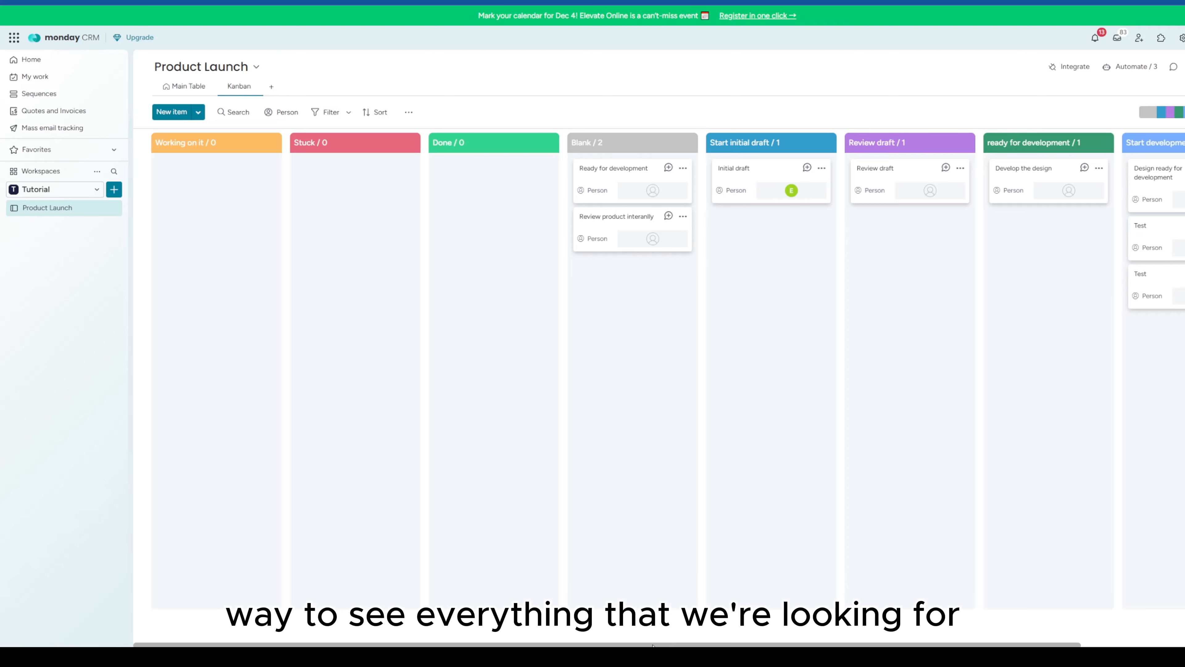
scroll(850, 636, right, 5)
scroll(643, 635, left, 5)
scroll(617, 638, right, 5)
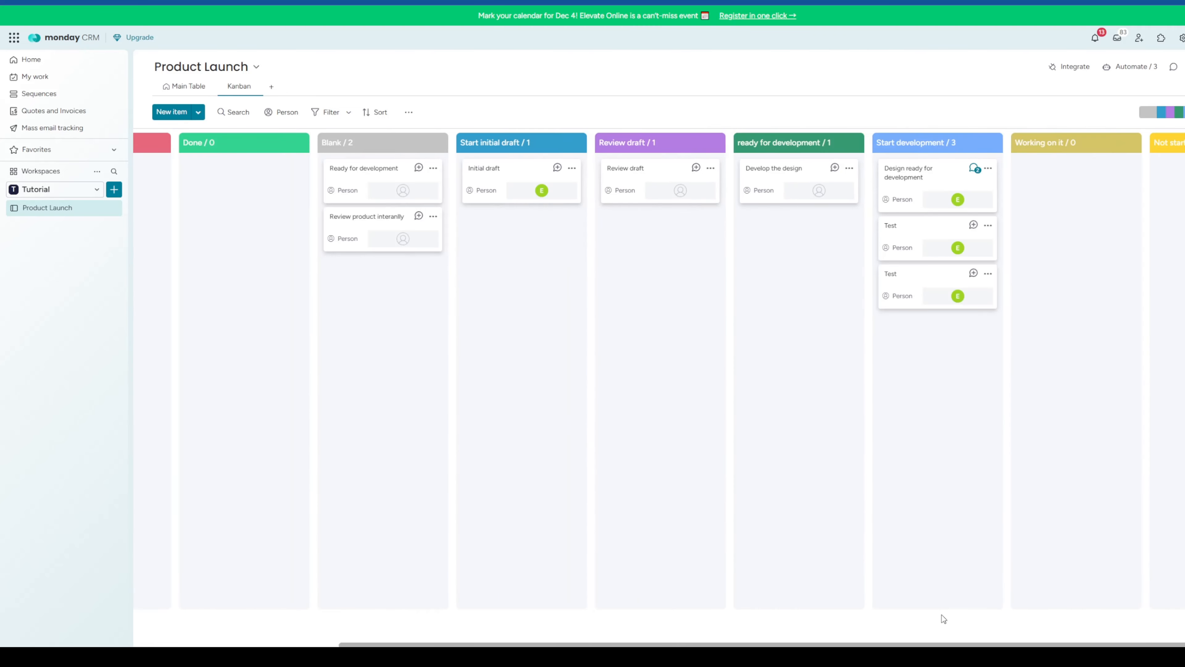
Step: Add a Gantt view to the Product Launch board and look along its timeline
click(271, 86)
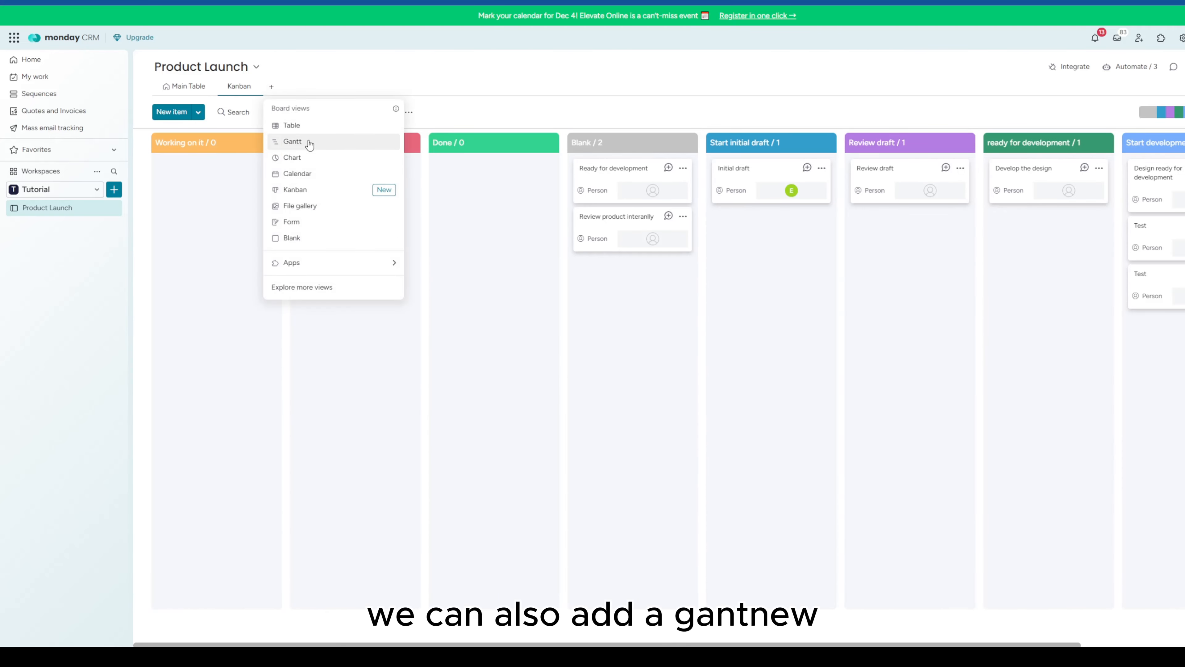
click(307, 144)
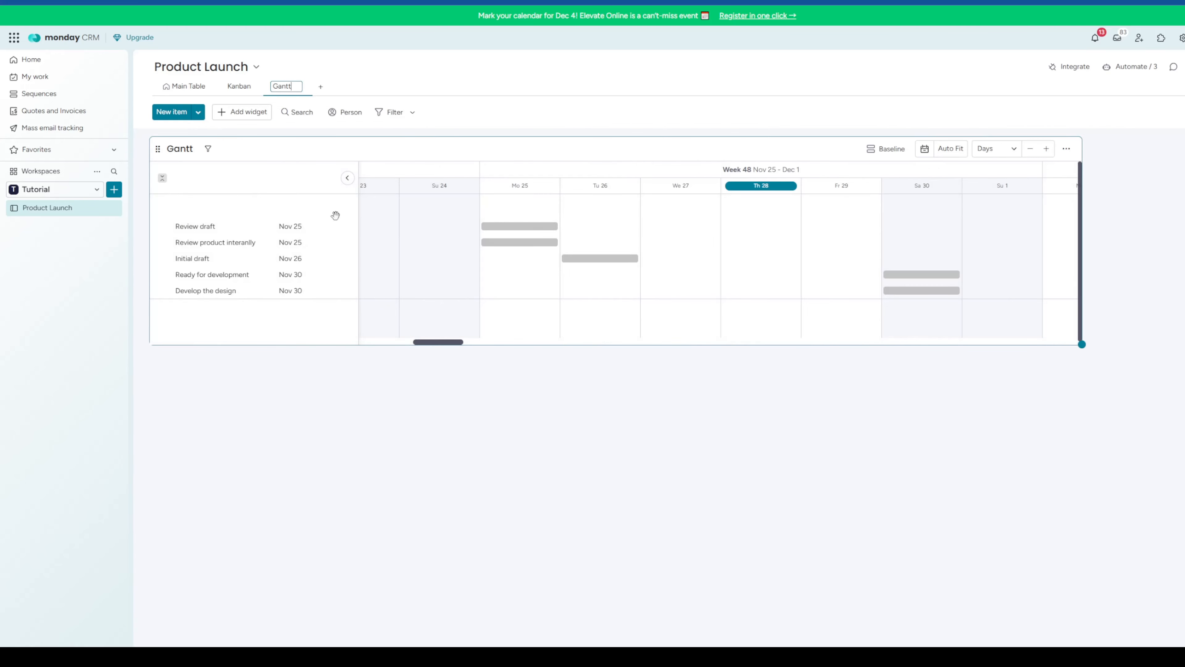
click(435, 342)
drag(437, 342, 458, 400)
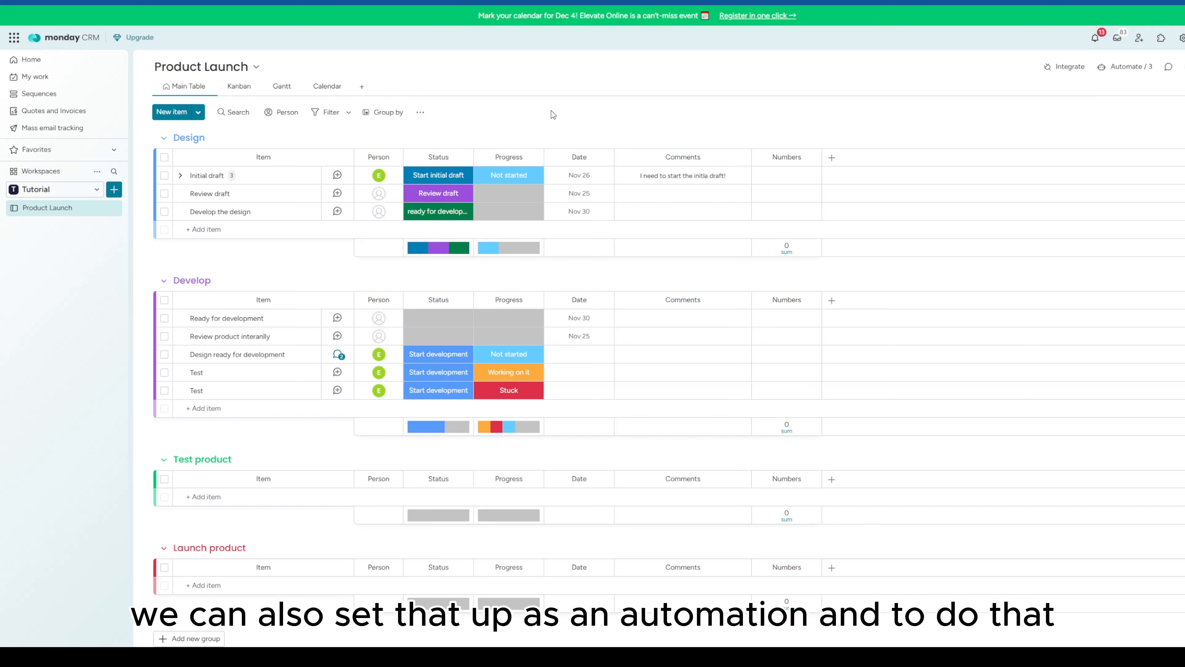
Step: Start a custom automation from the main table that sends a notification when Status changes to Done
click(1125, 75)
click(93, 109)
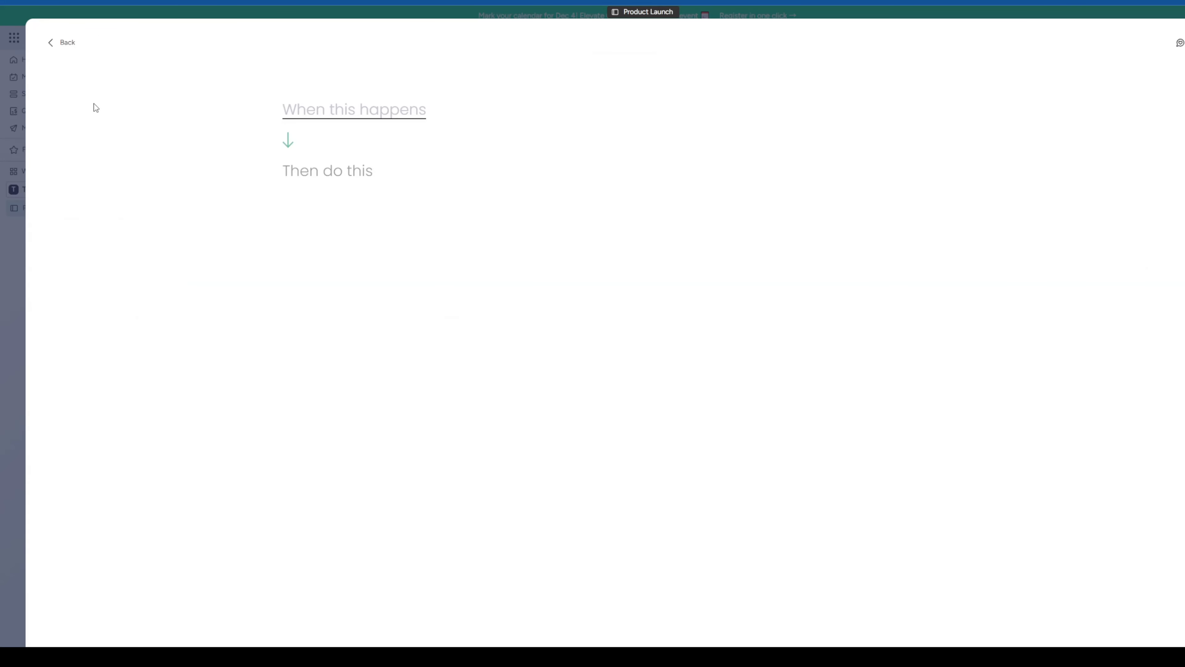
click(308, 112)
click(347, 162)
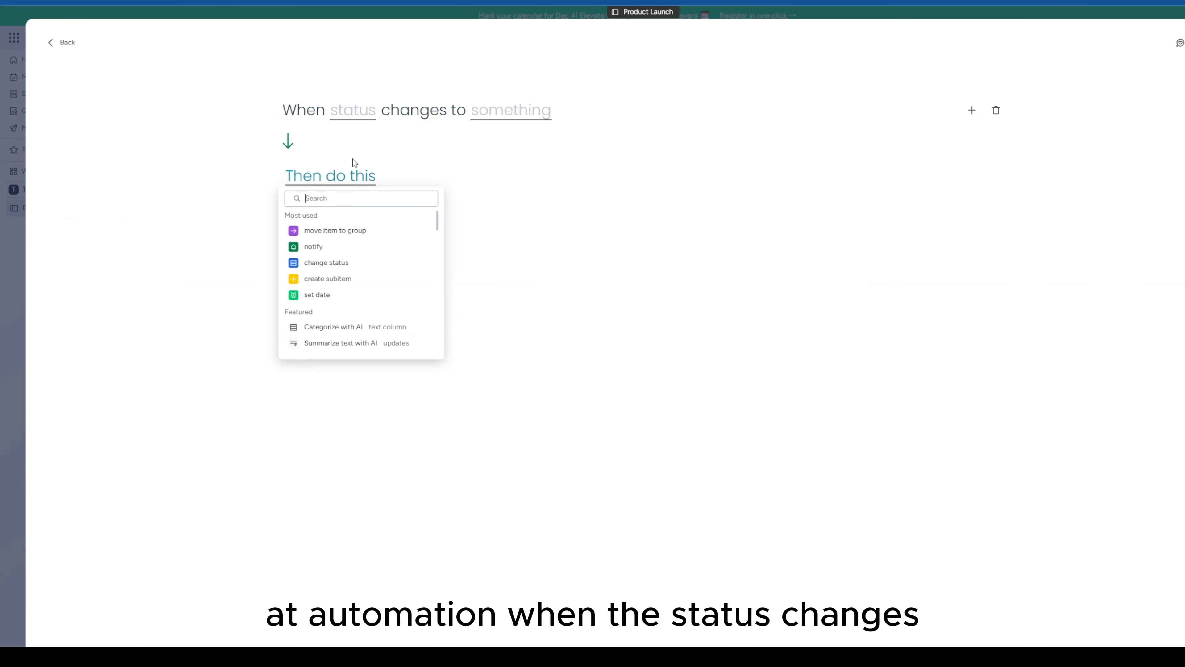
click(348, 247)
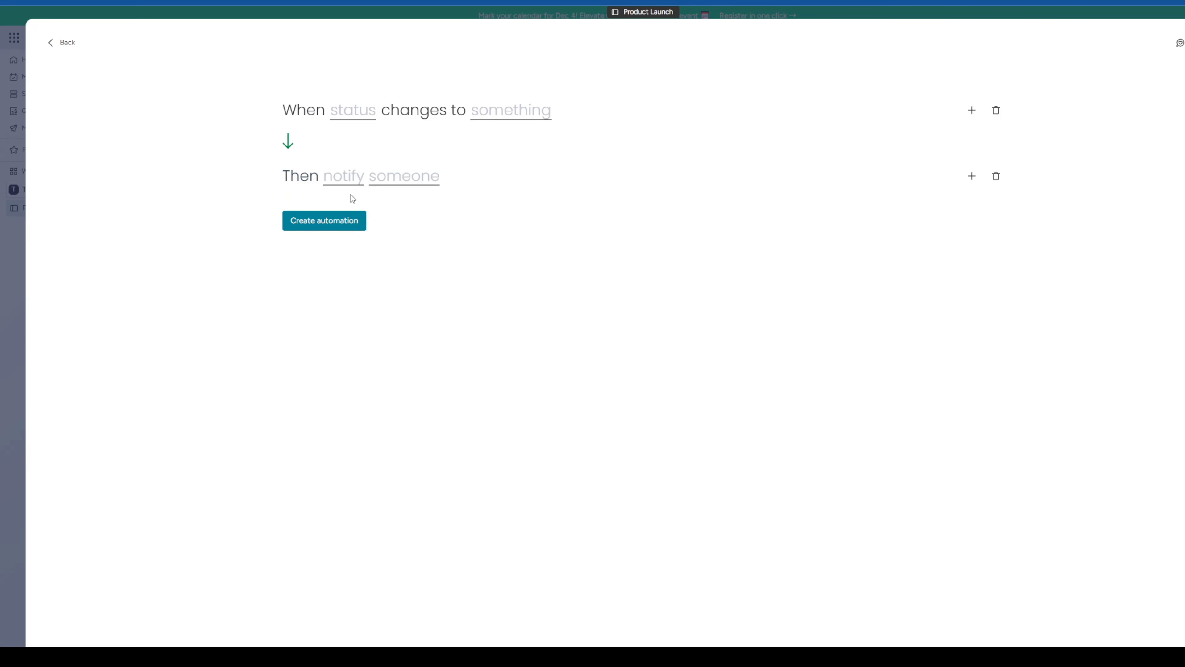
click(358, 124)
click(389, 143)
click(507, 117)
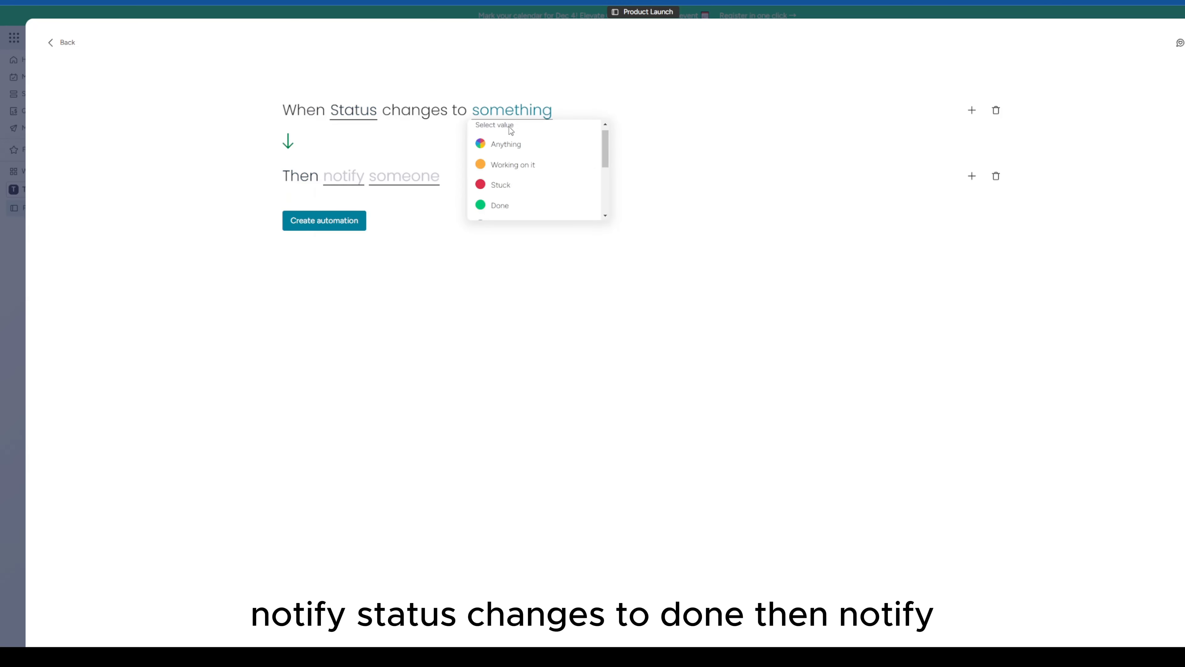
click(527, 210)
Step: Write the notification message greeting the colleague by name, followed by "I'm done with my task you can start working on XYZ."
click(341, 179)
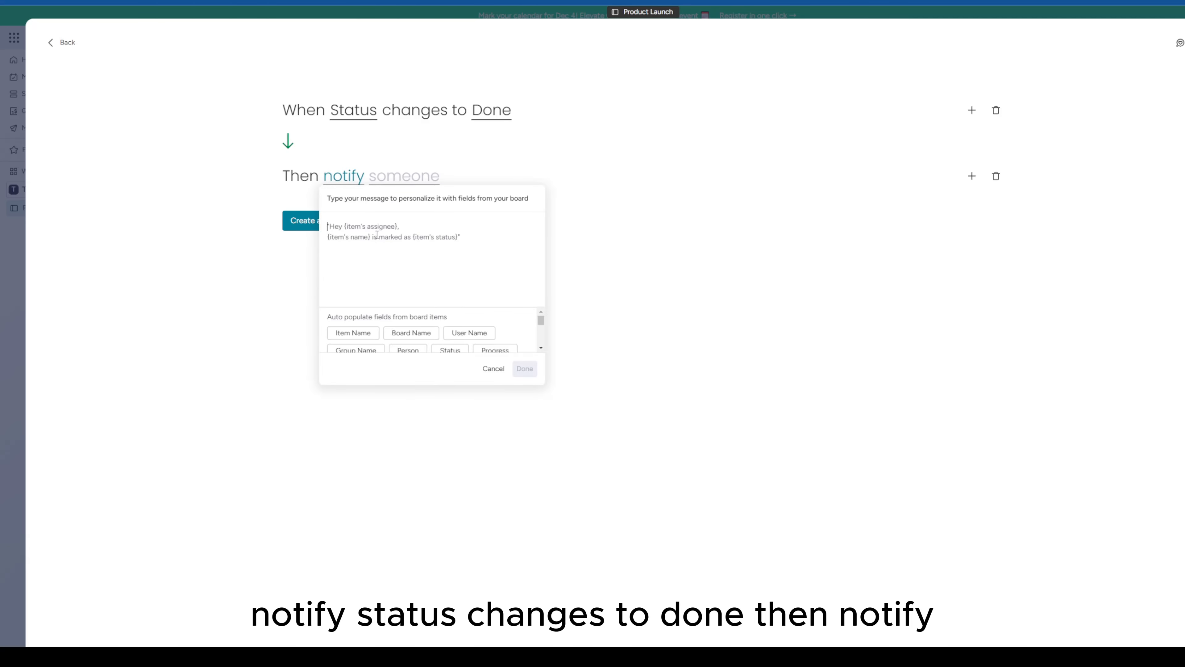
text(Hey P)
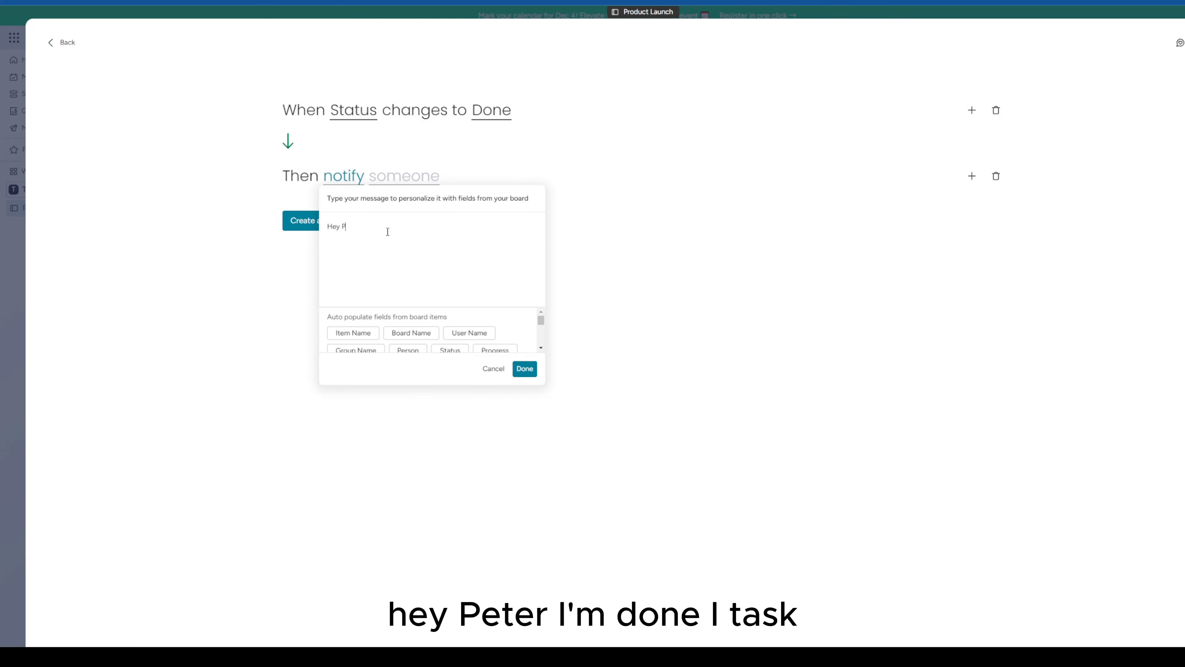
text(eterI'm dow)
text(e with my ask you c)
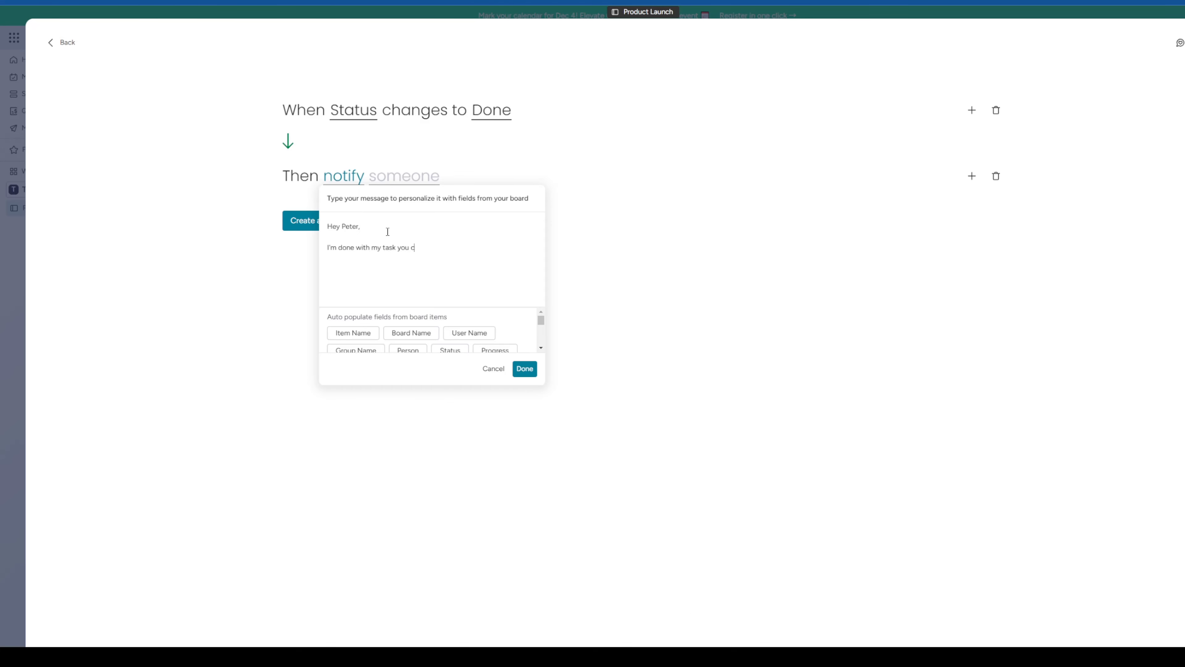
text(an start working on XYTZ)
text(Z.)
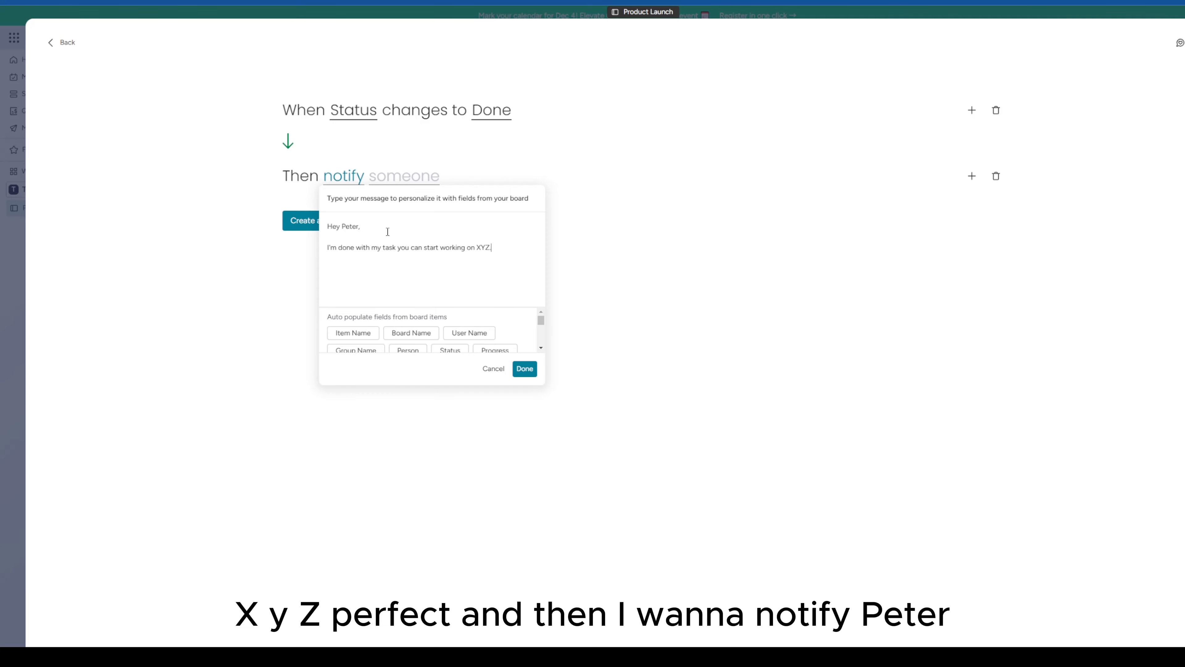
click(524, 368)
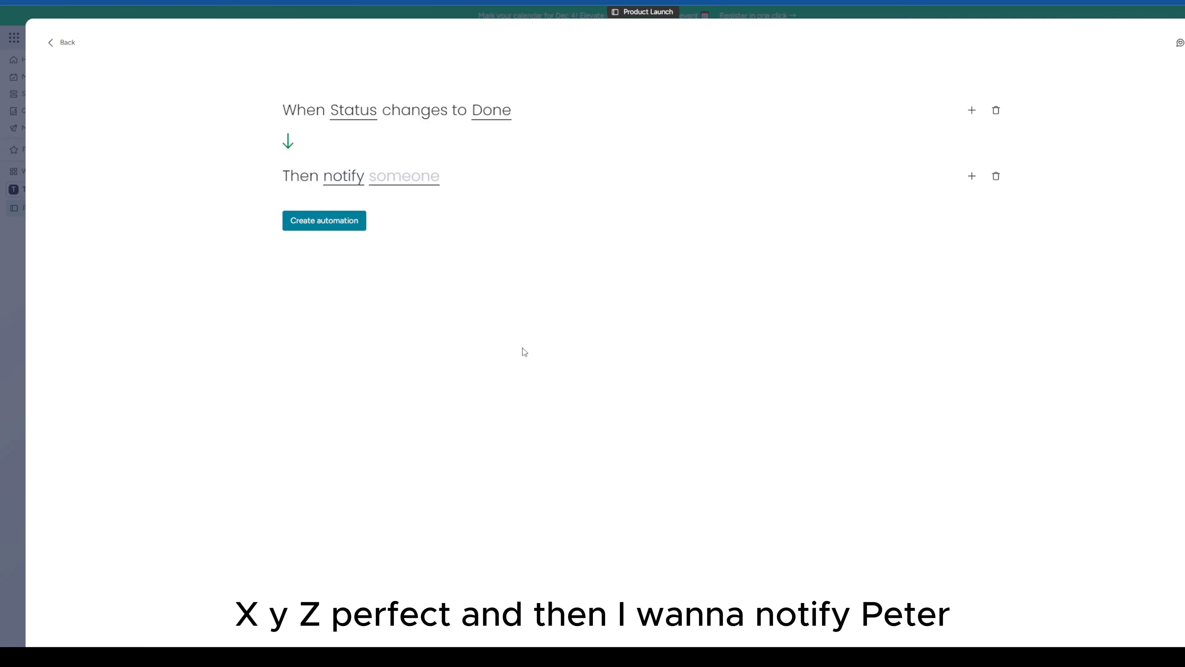
Step: Choose the team member greeted in the message as the notification's recipient and create the automation
click(425, 176)
scroll(424, 261, down, 1)
scroll(422, 236, up, 1)
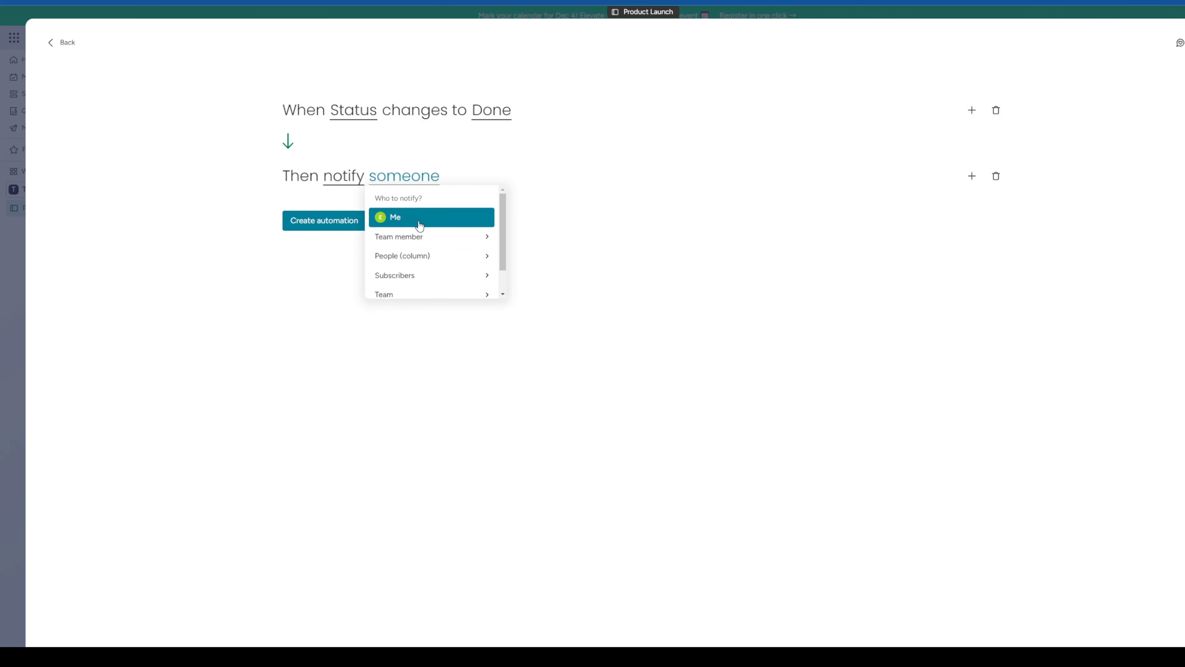
click(430, 232)
click(408, 256)
click(323, 221)
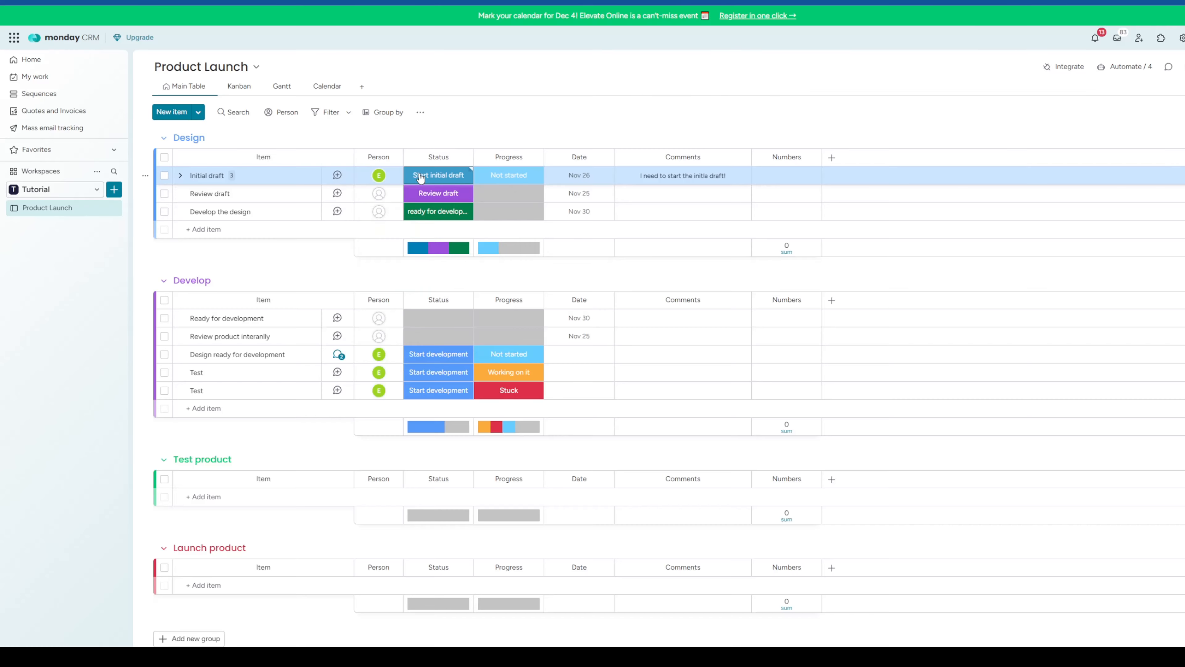
click(434, 176)
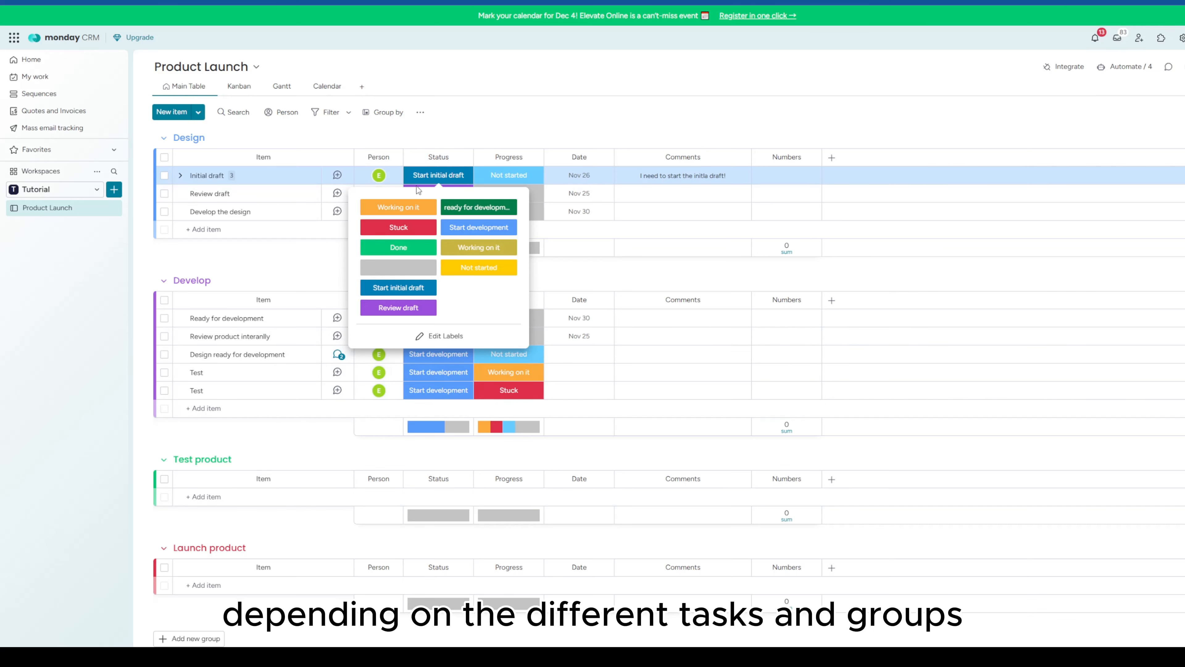
click(532, 130)
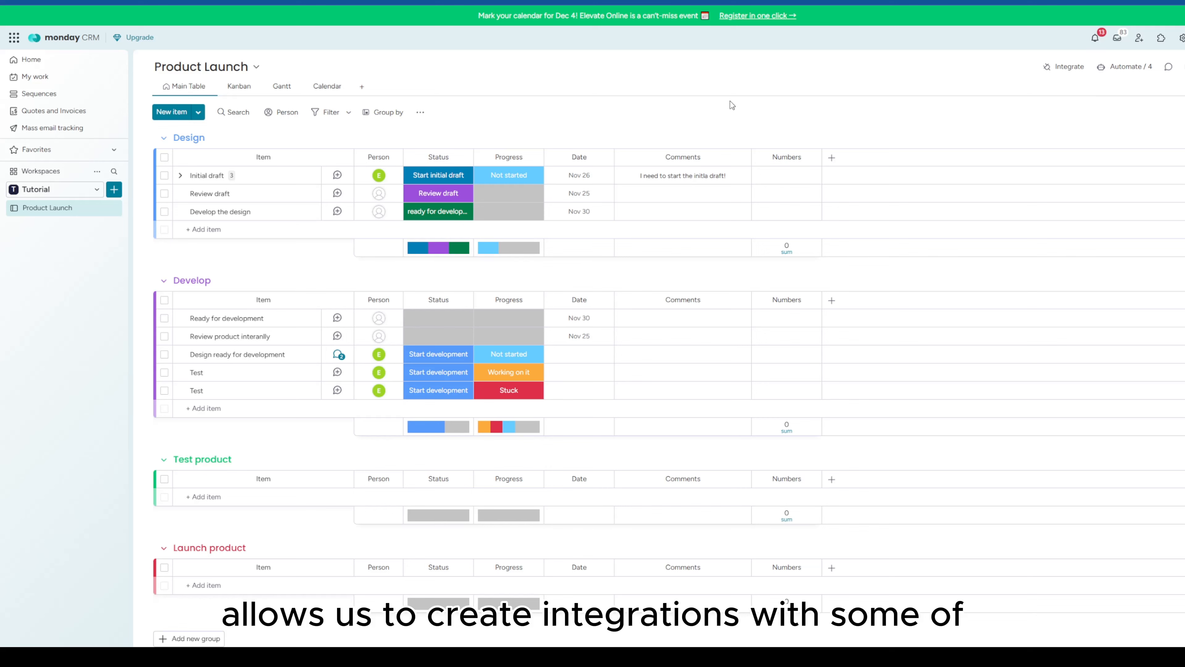
Step: Browse the integrations available for the Product Launch board and open the Slack integration
click(1061, 72)
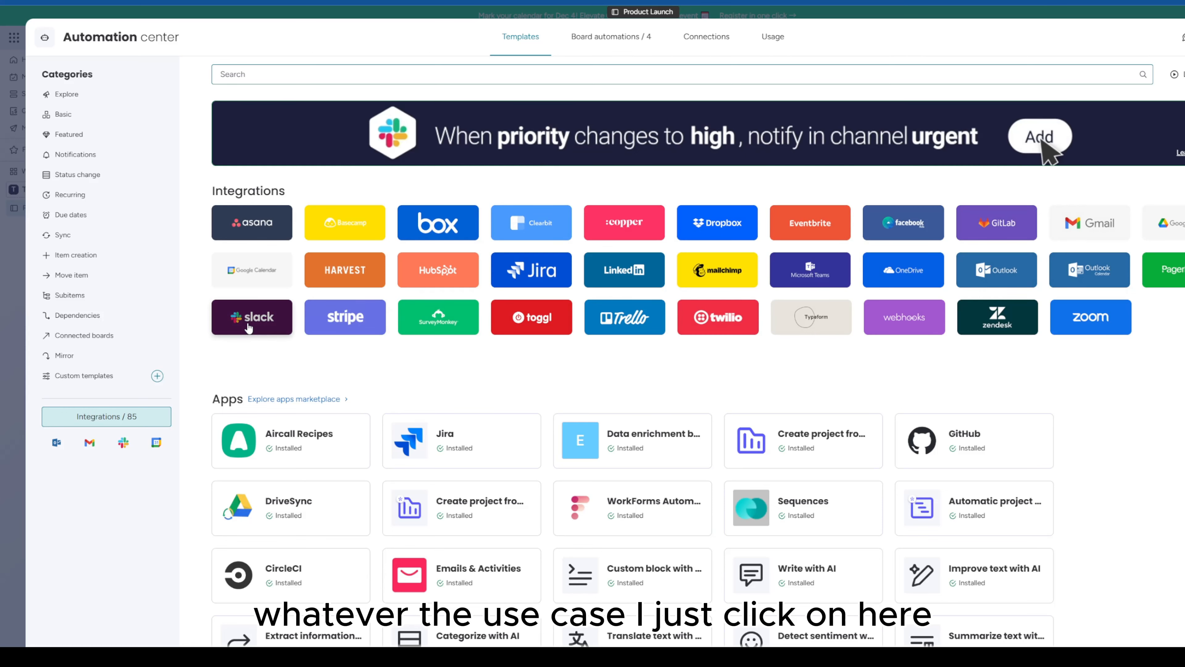
click(248, 327)
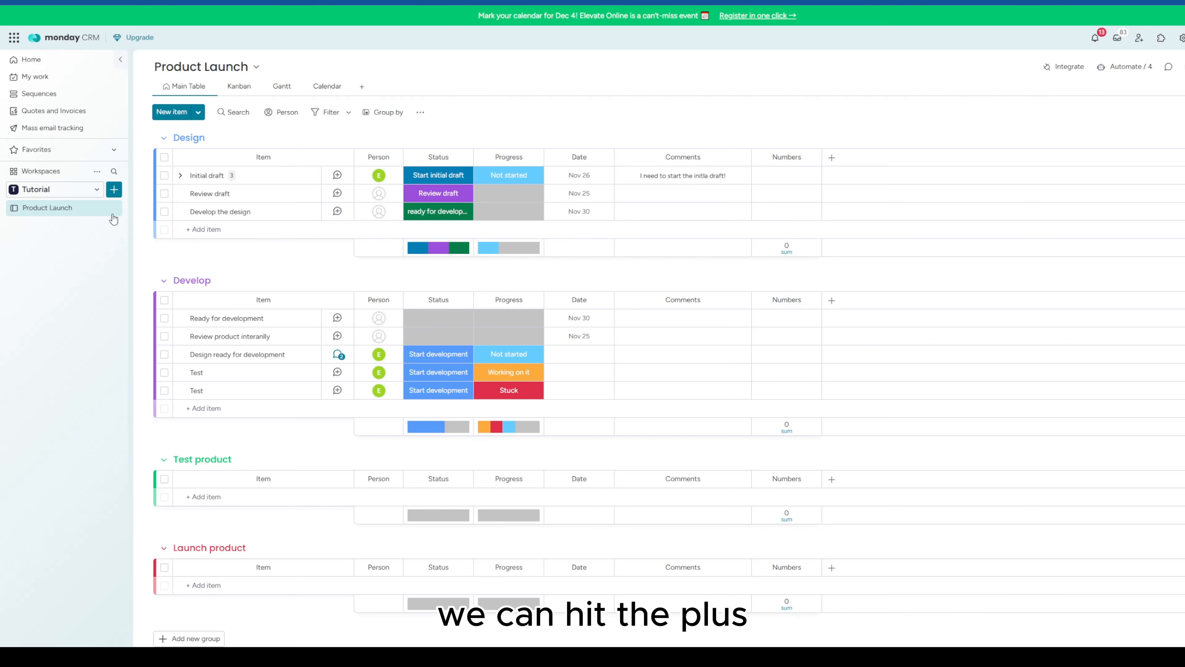
Step: Create a dashboard named Product Launch Dashboard in the Tutorial workspace and connect it to the Product Launch board
click(114, 190)
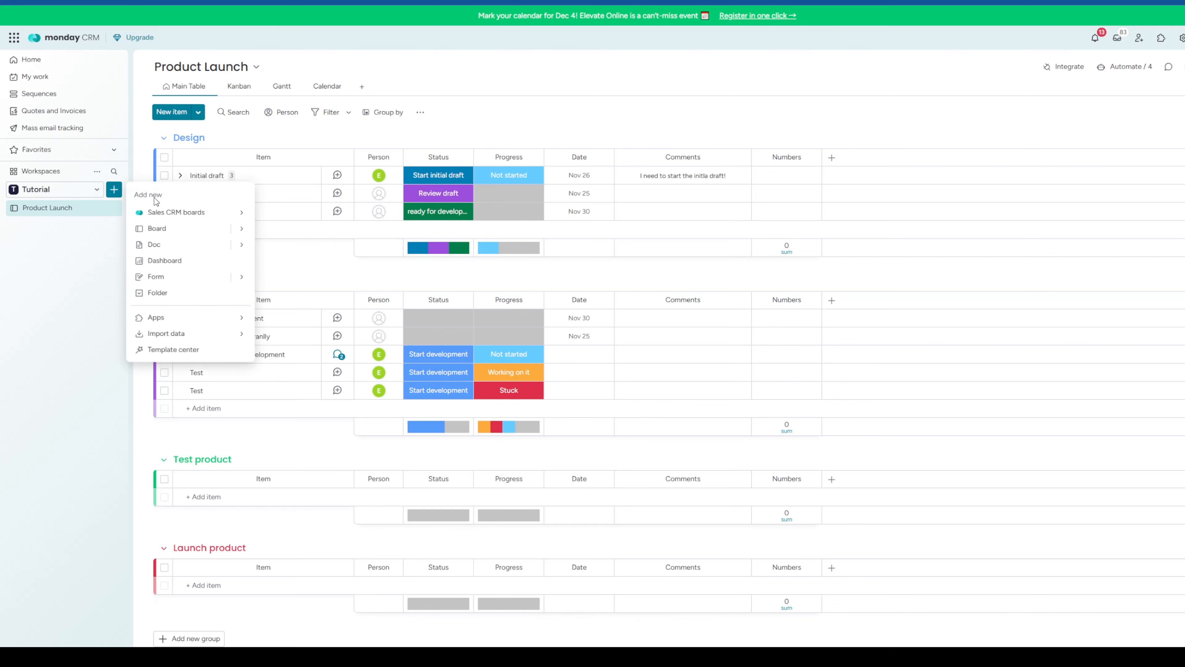
click(164, 261)
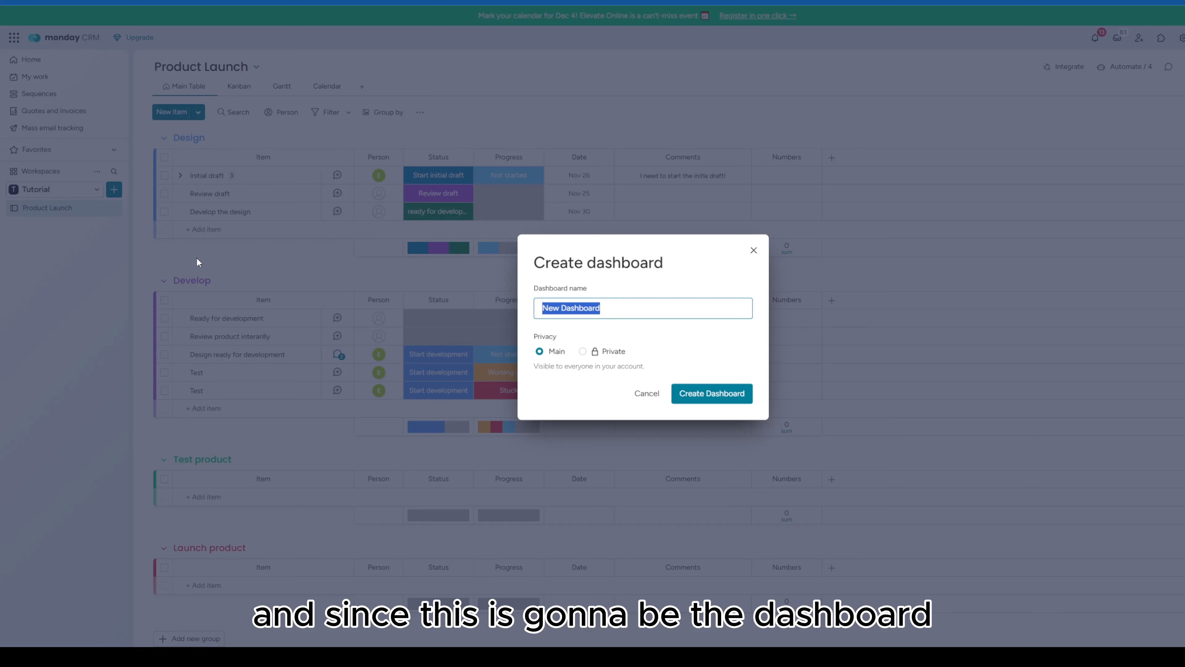
text(P)
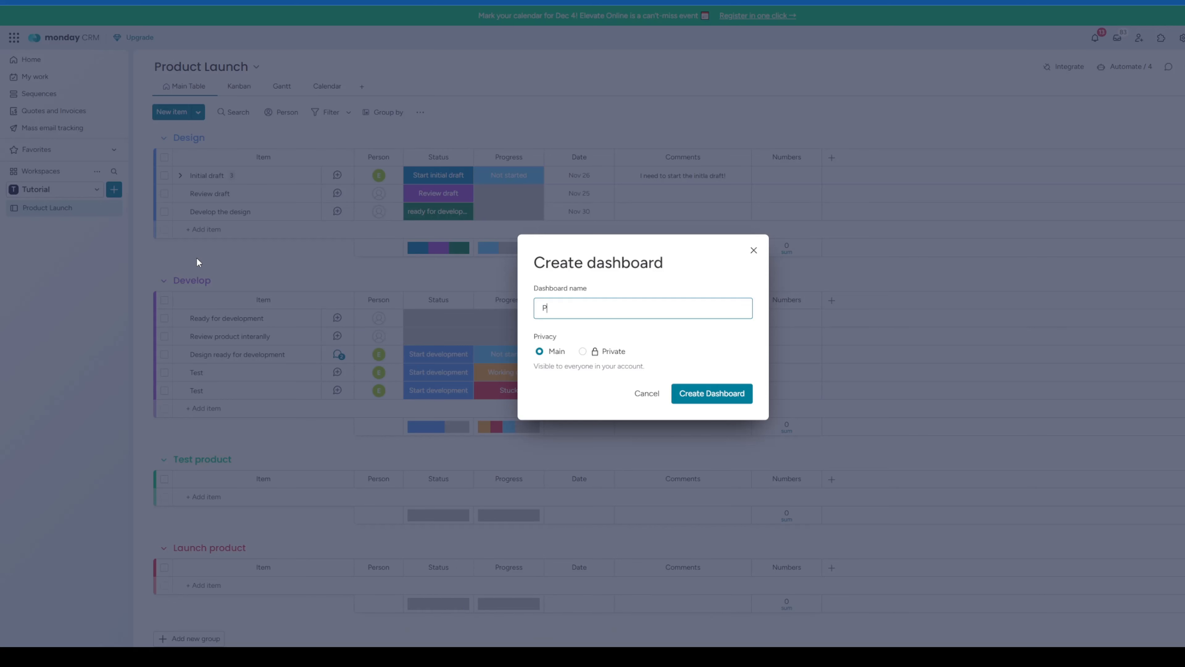
key(BackSpace)
text(Prode)
text(cyt)
key(BackSpace)
text(rd)
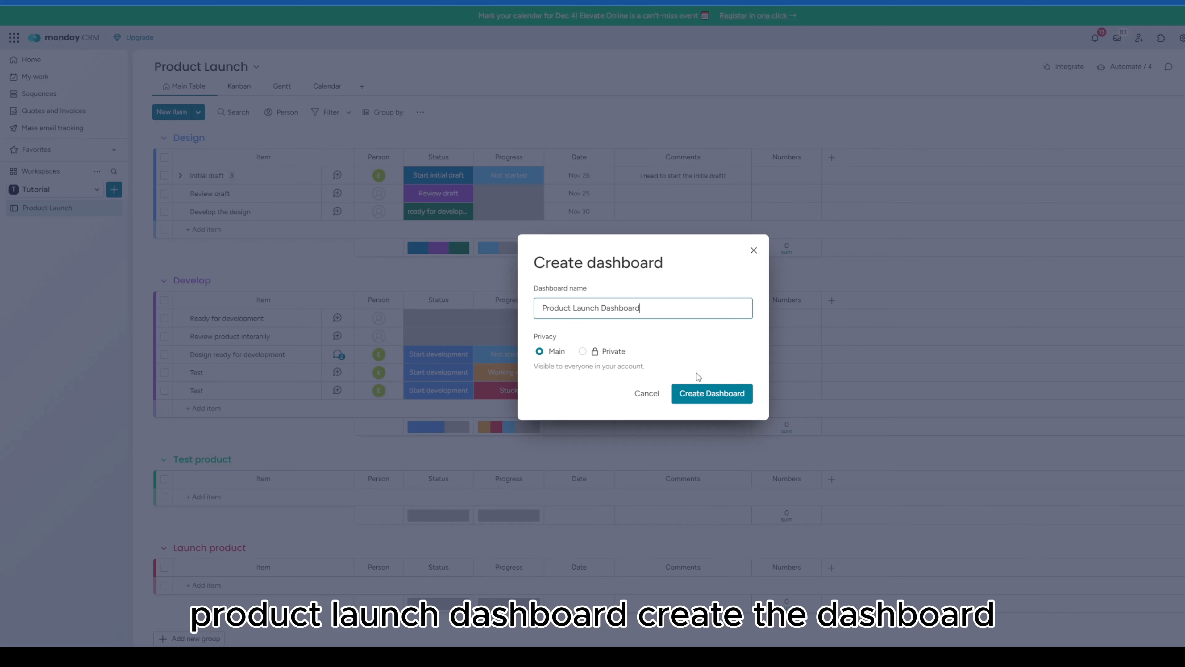
click(705, 394)
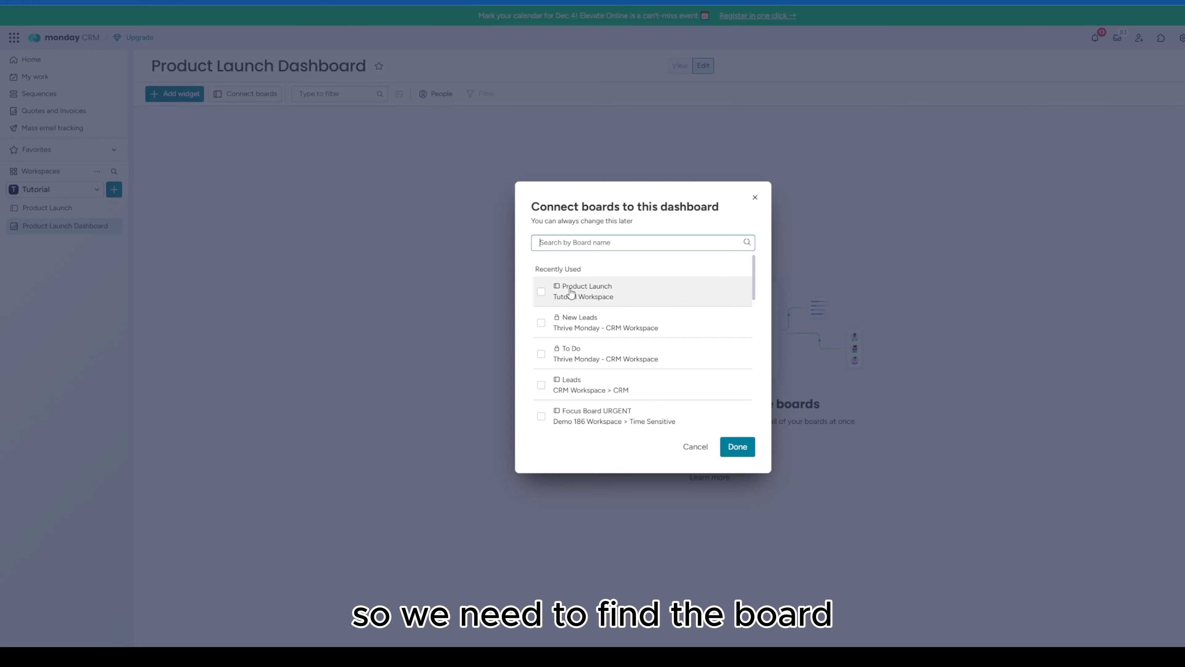
click(579, 298)
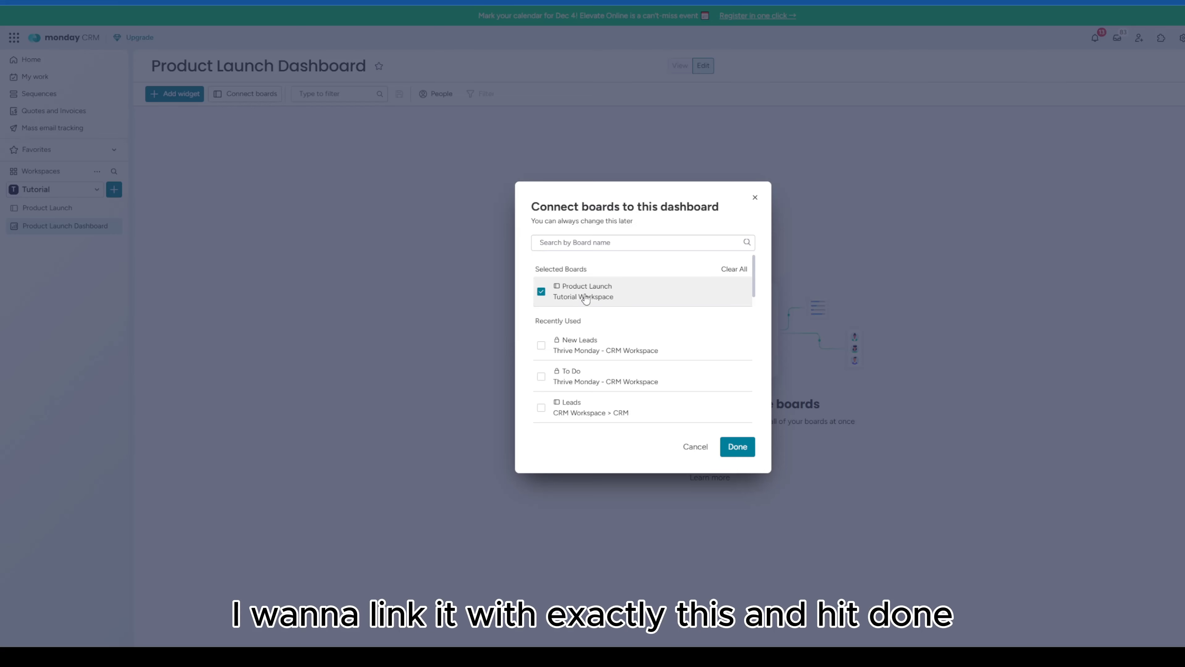
click(738, 447)
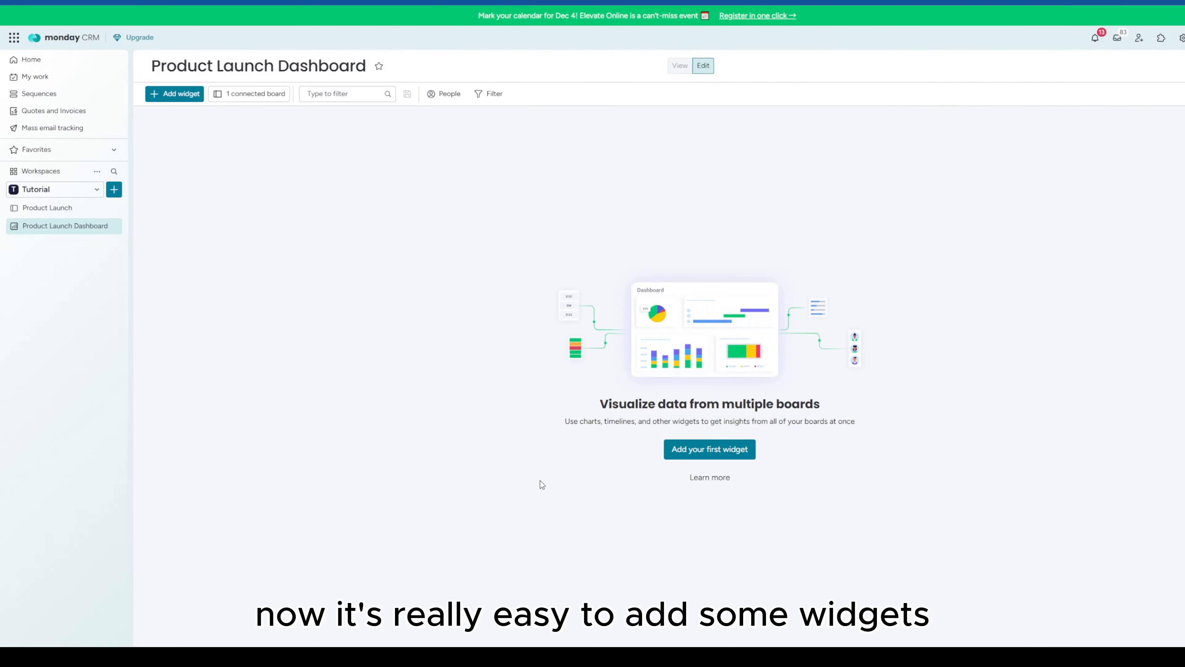
Step: Add a Chart widget, a Battery widget and a Gantt widget to the Product Launch Dashboard
click(704, 456)
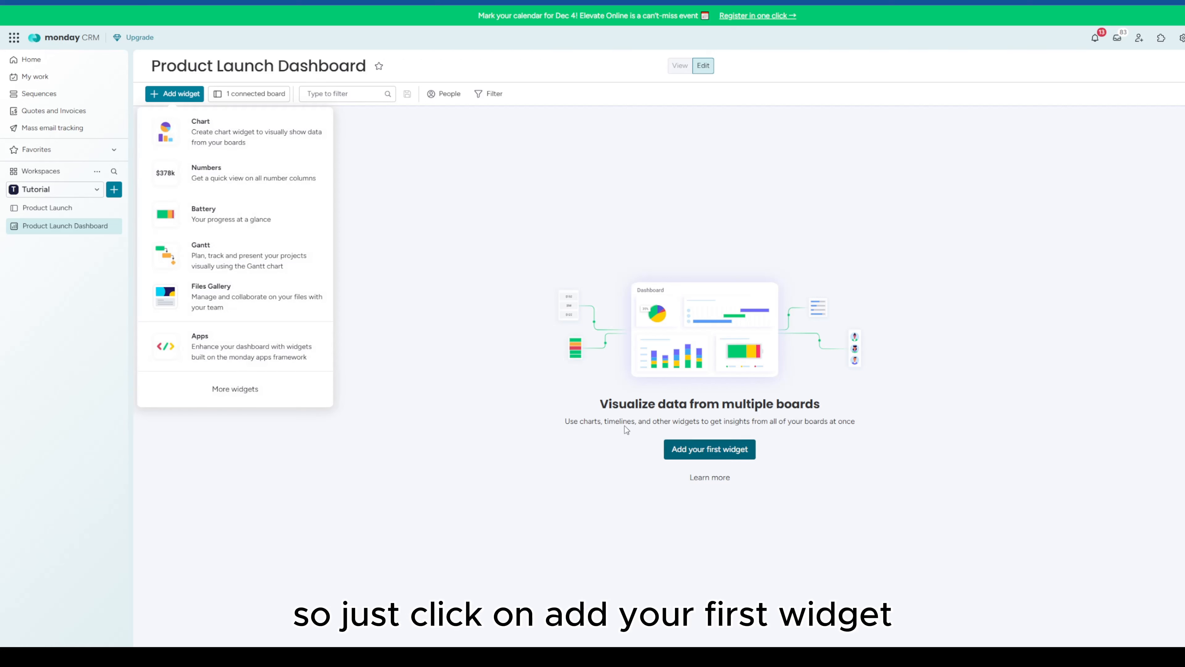
click(229, 141)
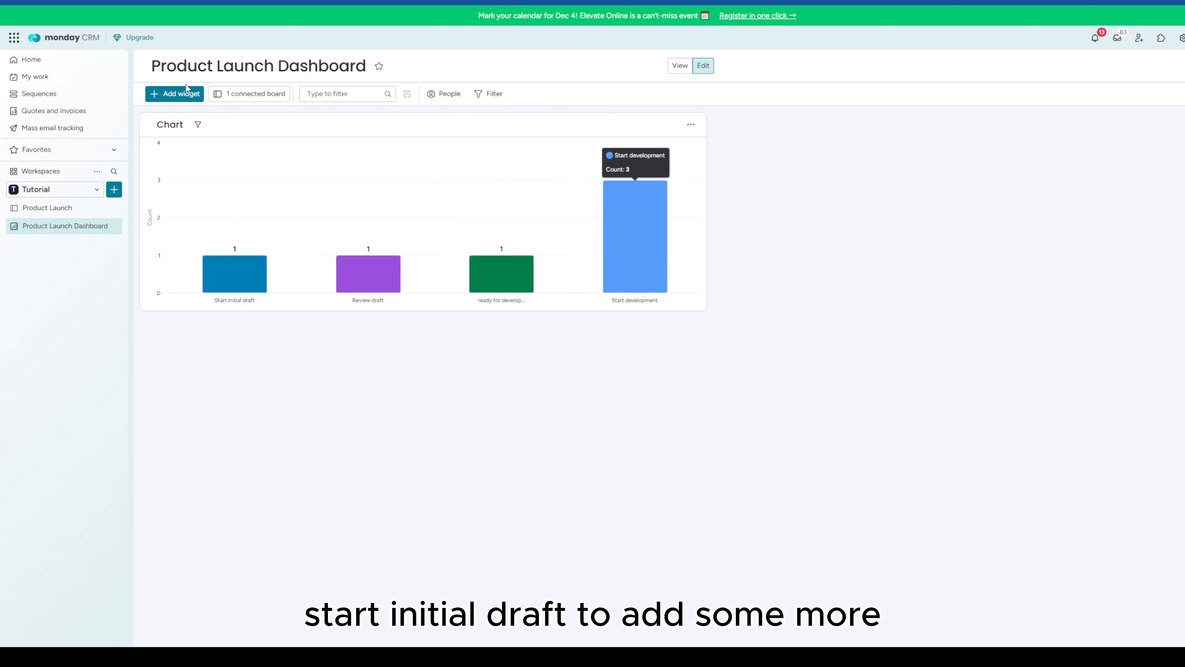
click(175, 95)
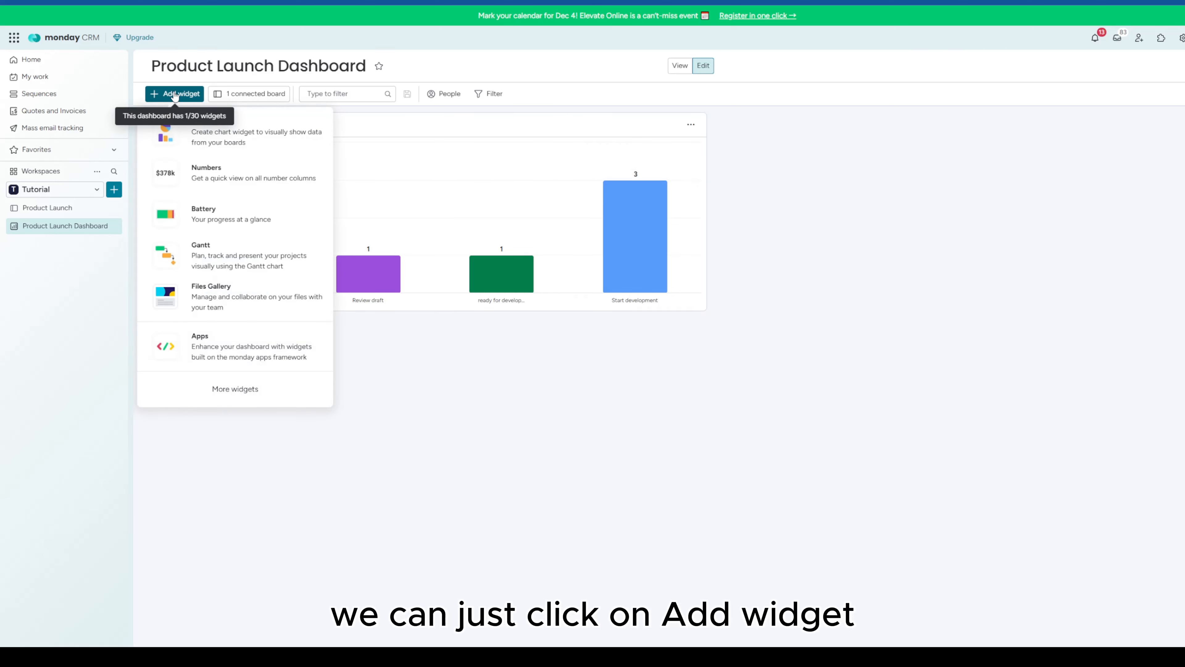
click(251, 219)
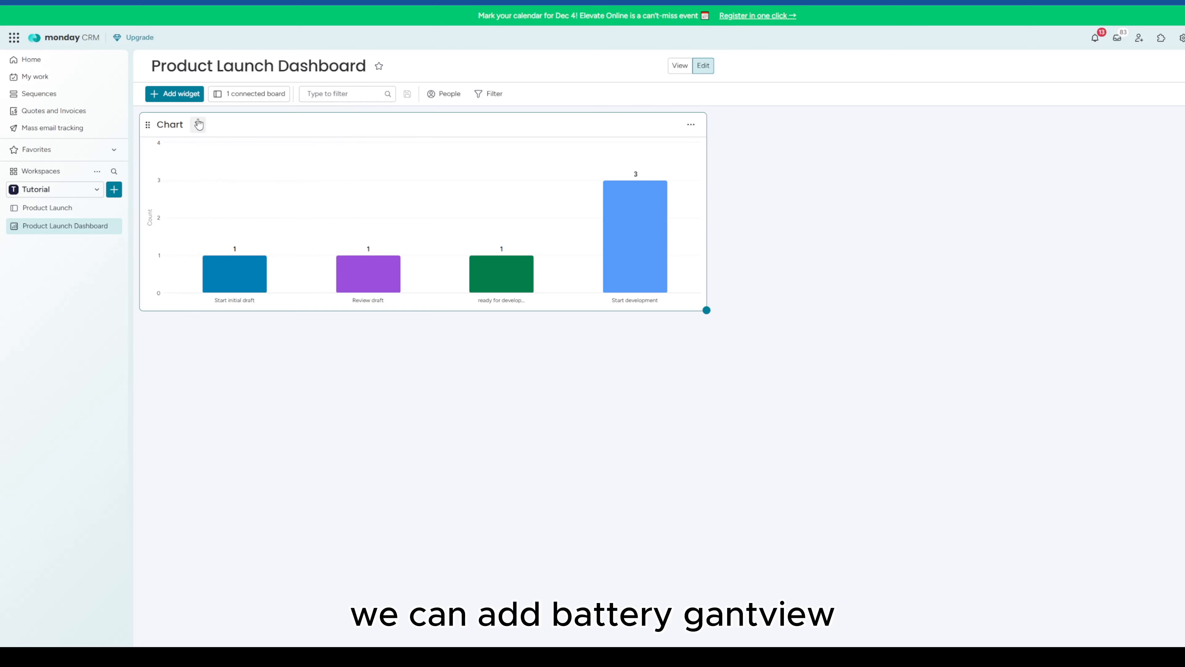
click(180, 95)
click(250, 261)
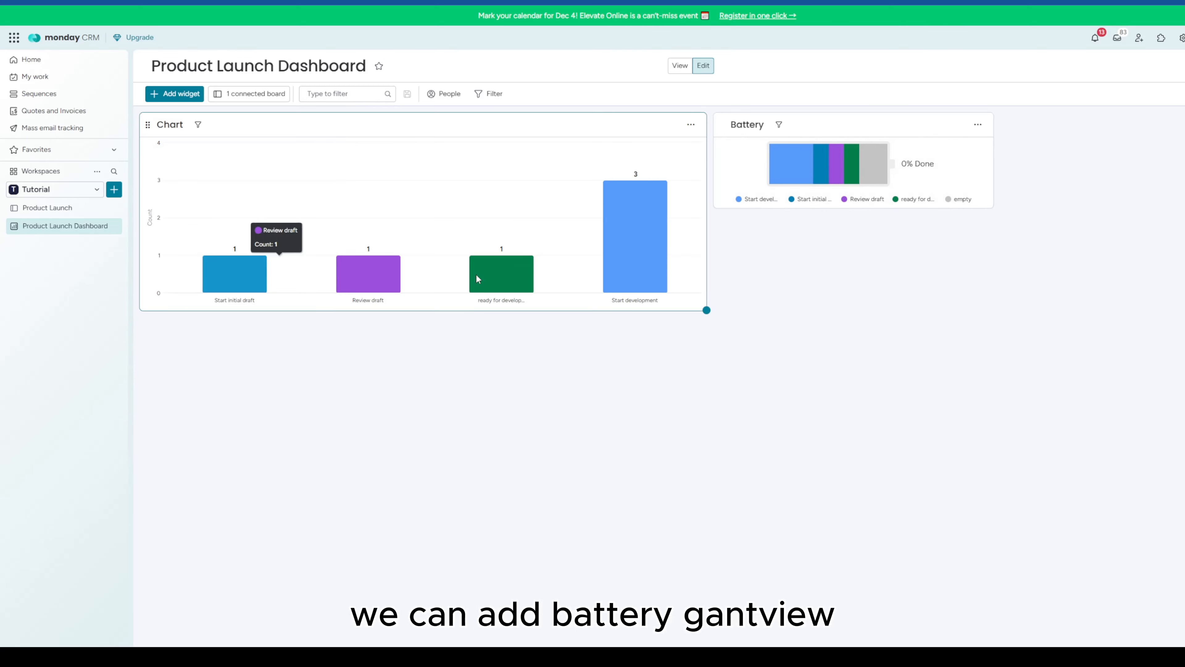